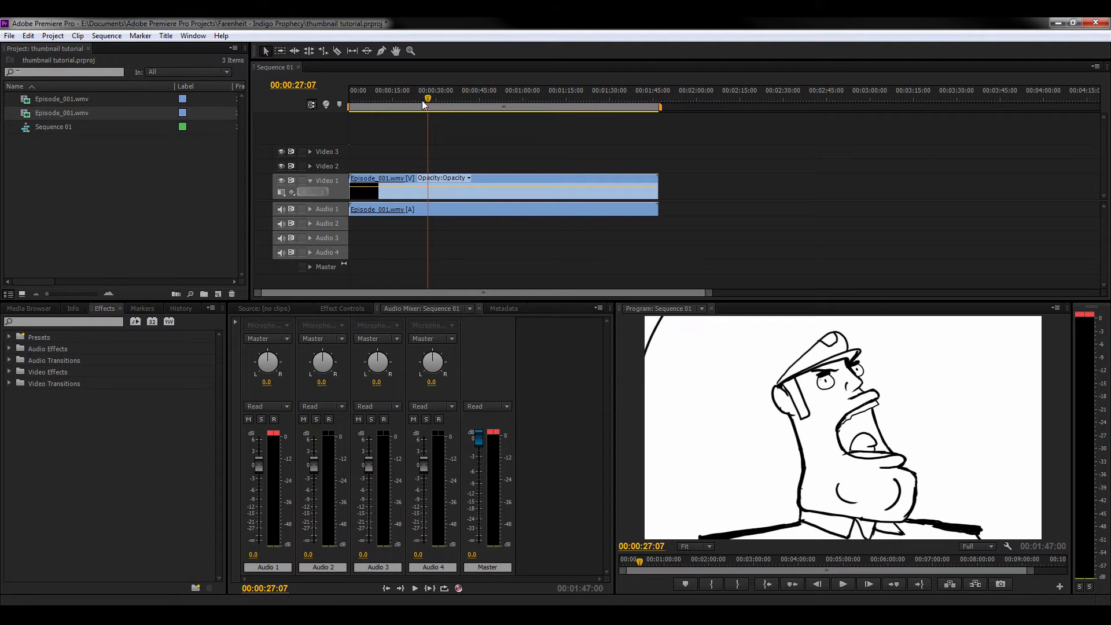
Move the playhead to the close-up of the shouting officer at 00:00:27:04.
drag(428, 101, 424, 99)
key(Right)
key(Right)
key(Right)
key(Right)
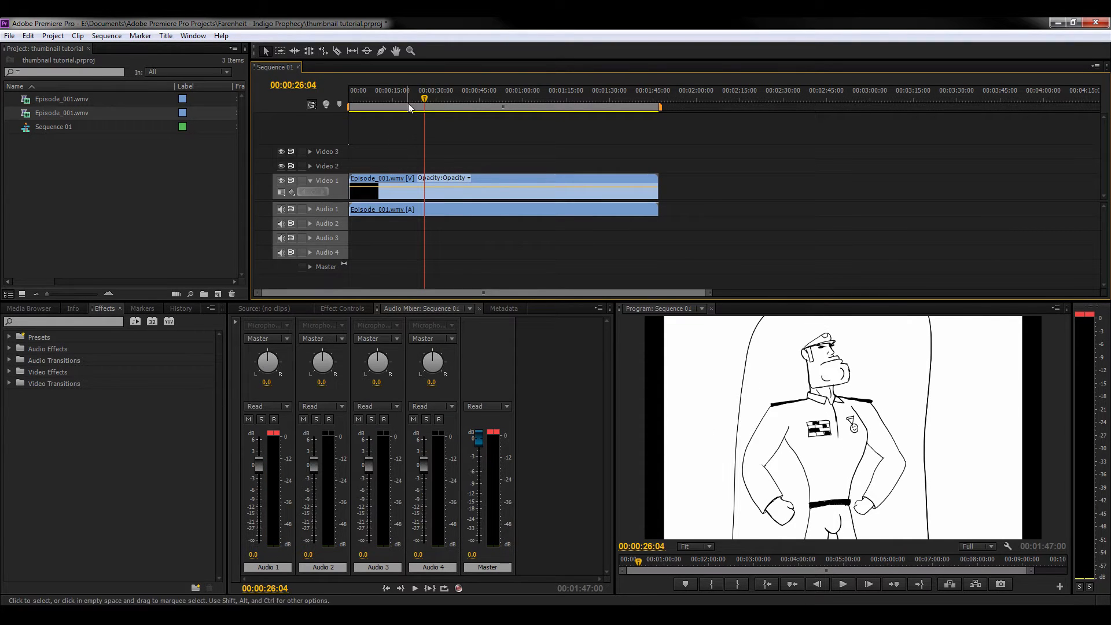
drag(425, 96, 428, 96)
key(Right)
key(Right)
key(Right)
key(Right)
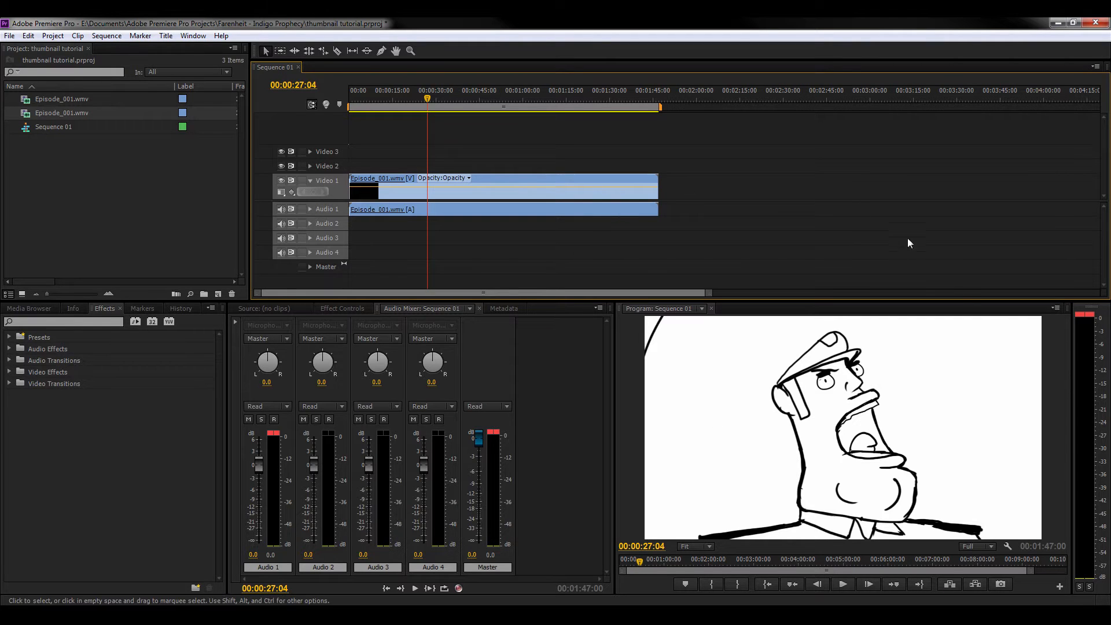
Open the Export Frame settings for the current frame and dismiss them without exporting.
click(1001, 584)
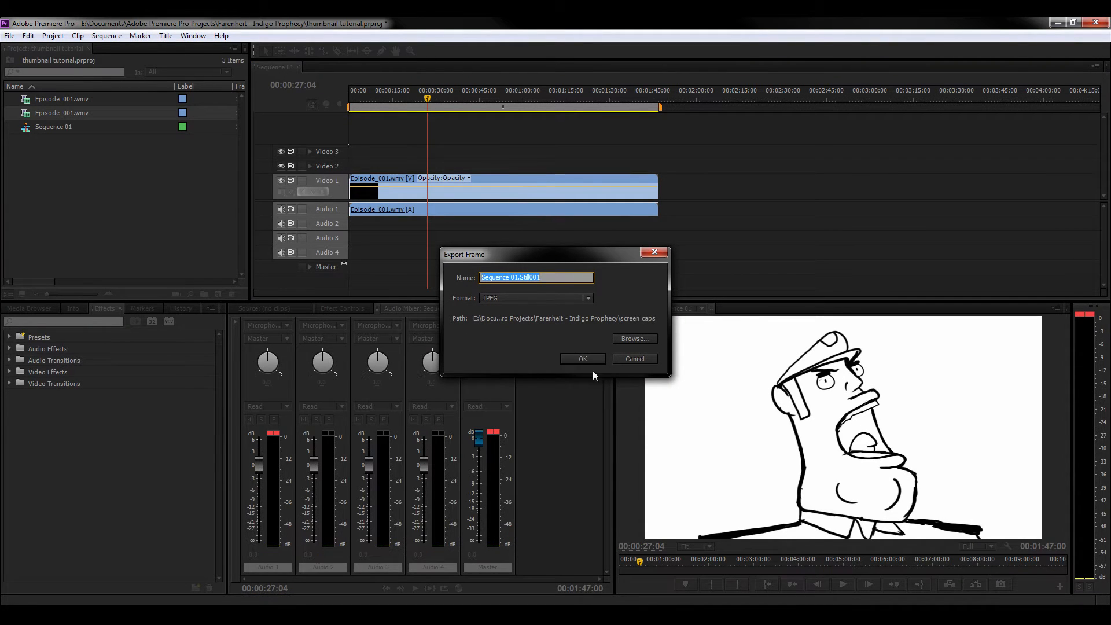
click(624, 359)
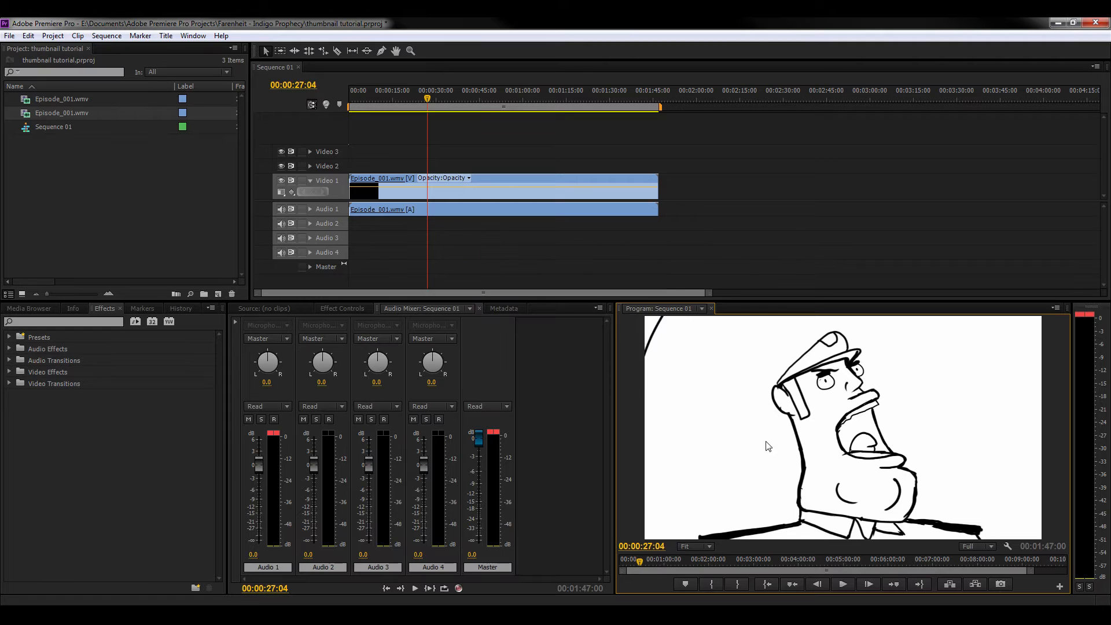
click(1053, 23)
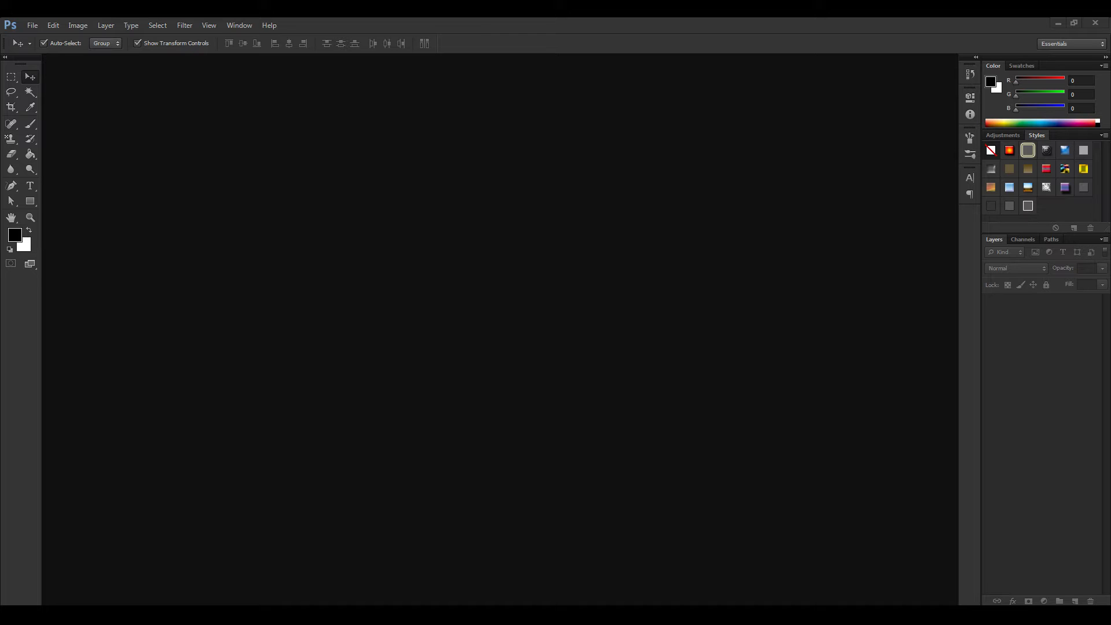
drag(1050, 217, 507, 284)
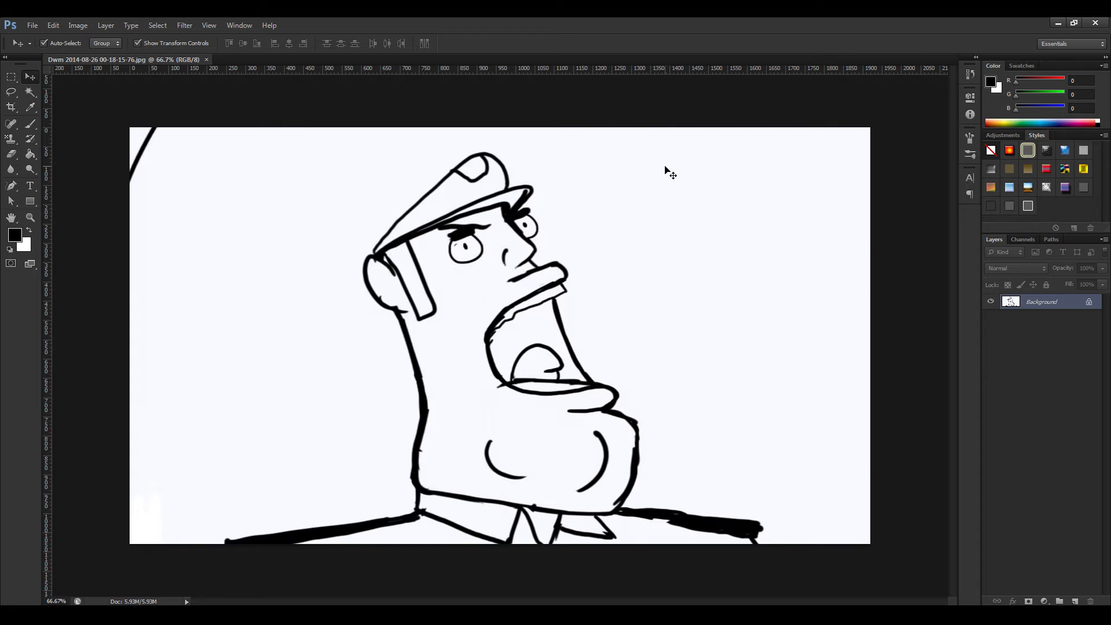
key(ctrl+minus)
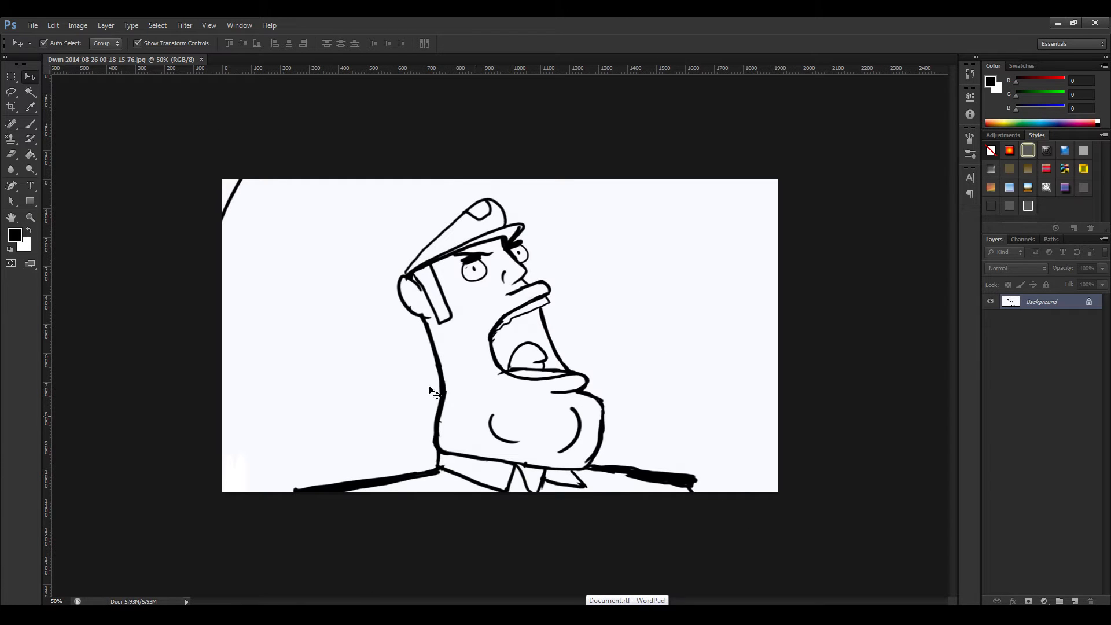
click(34, 25)
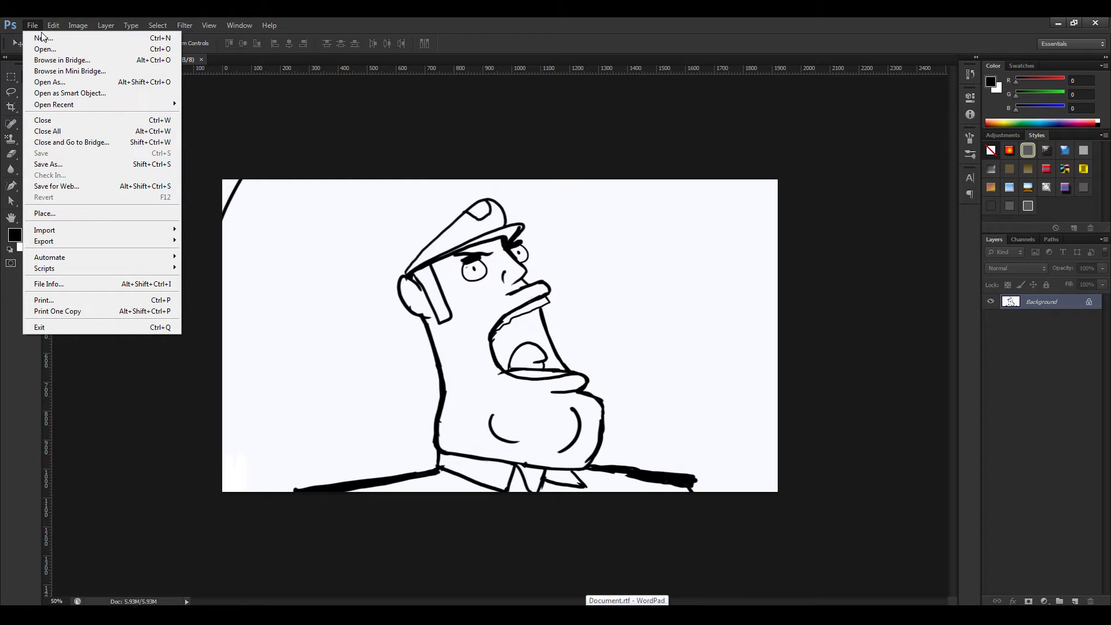
click(51, 165)
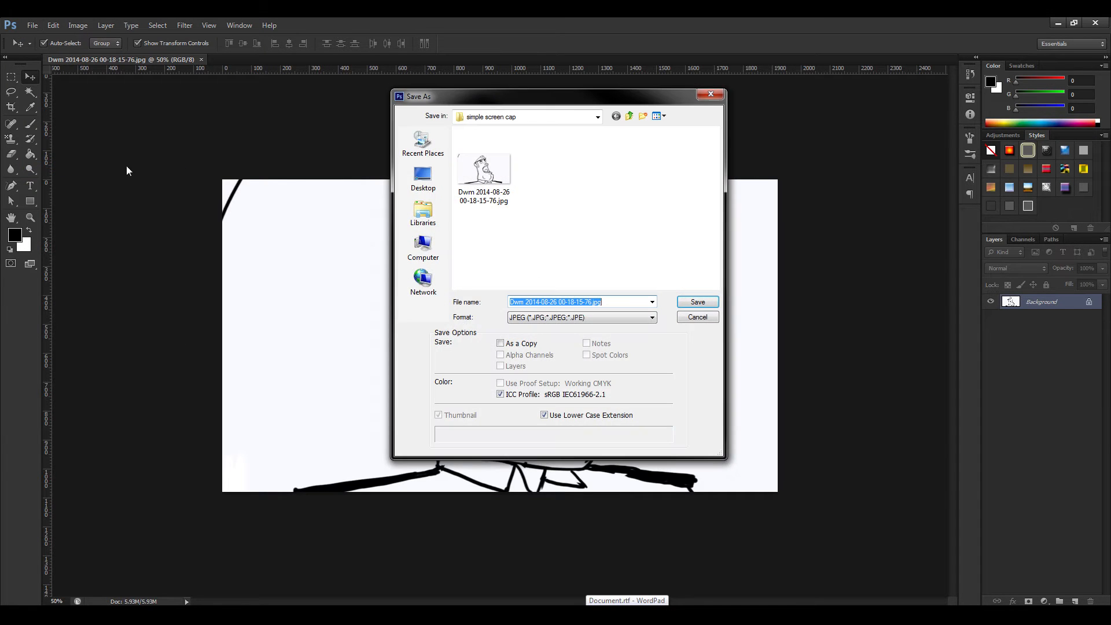
click(533, 318)
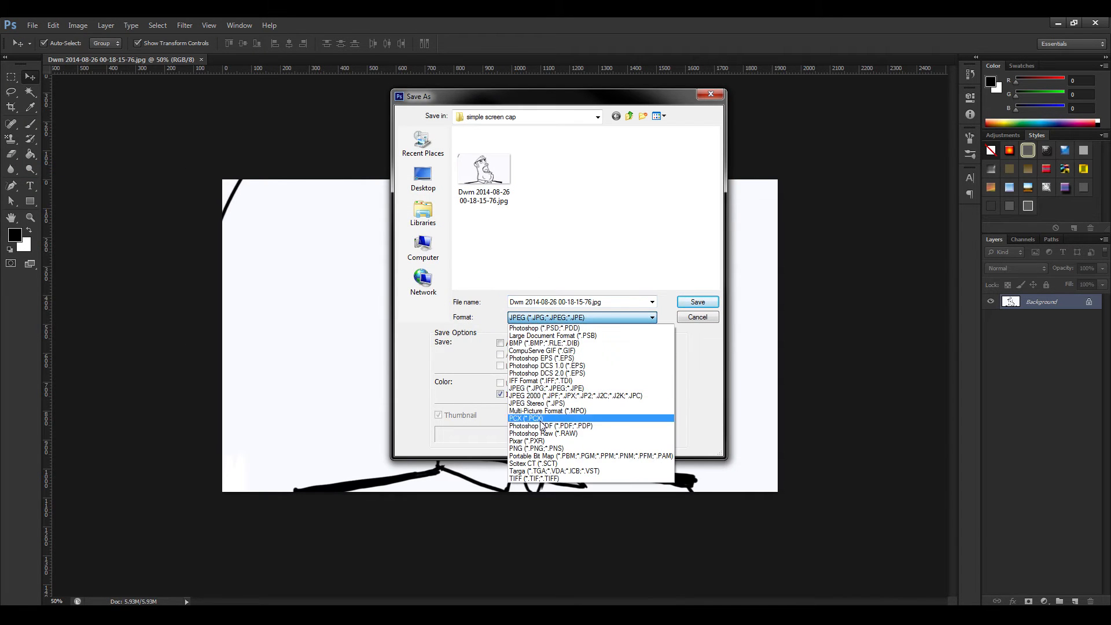
click(541, 448)
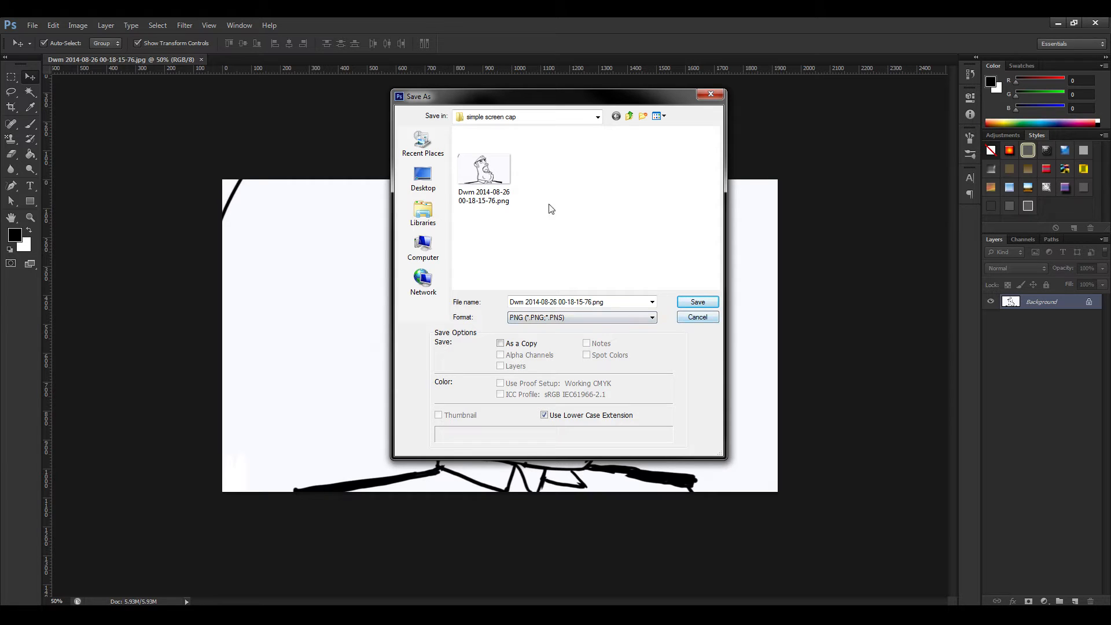
click(705, 307)
click(512, 243)
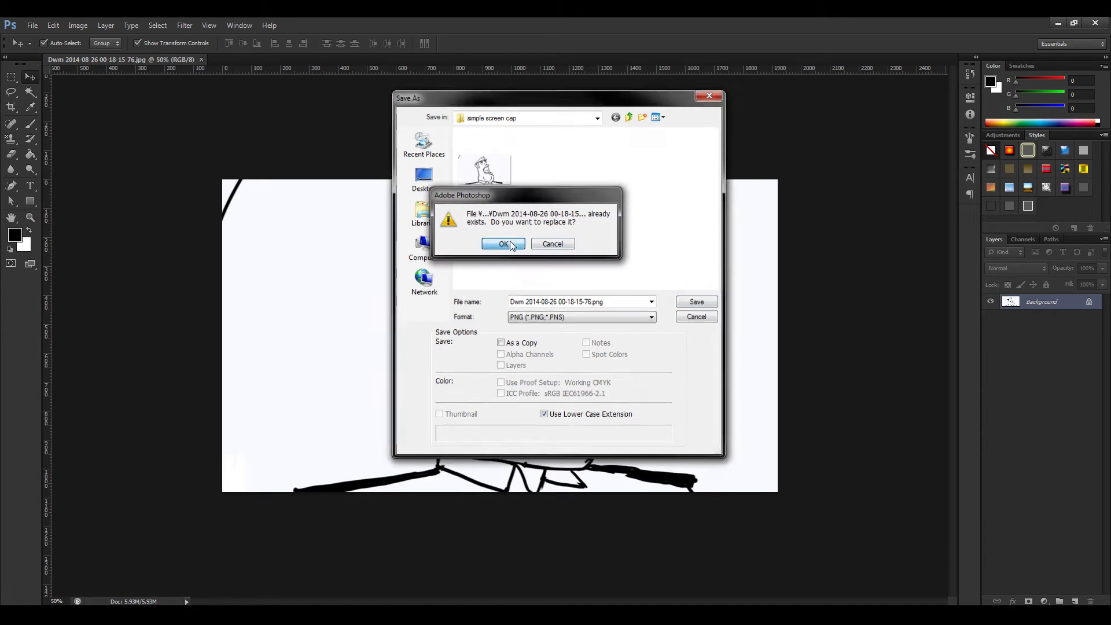
click(599, 209)
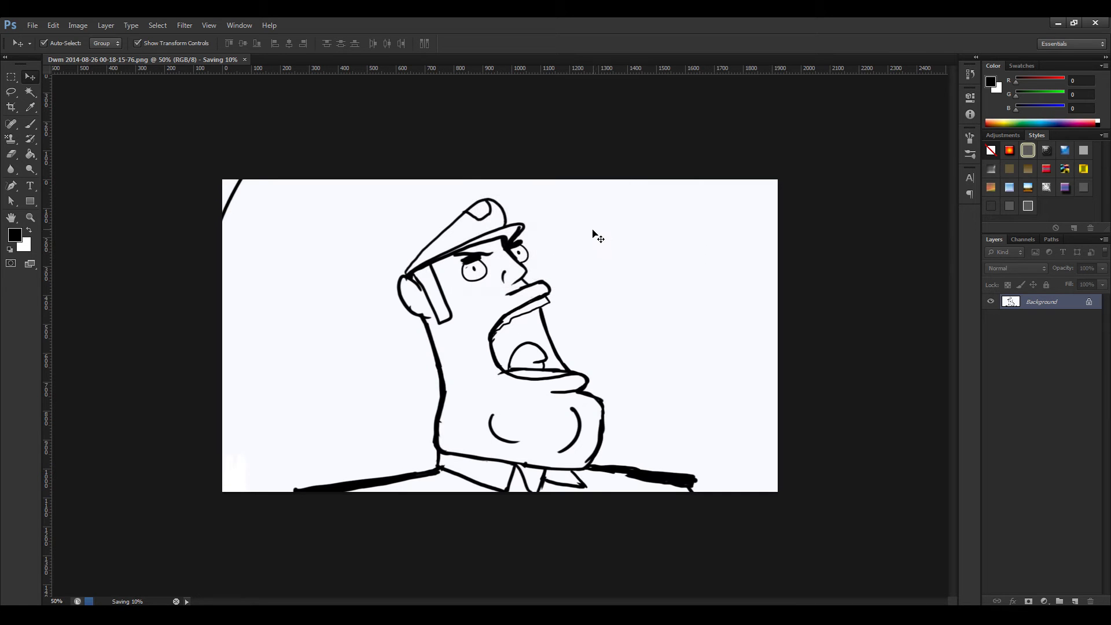
Check the pixel dimensions of the officer image in the Image Size settings.
click(79, 25)
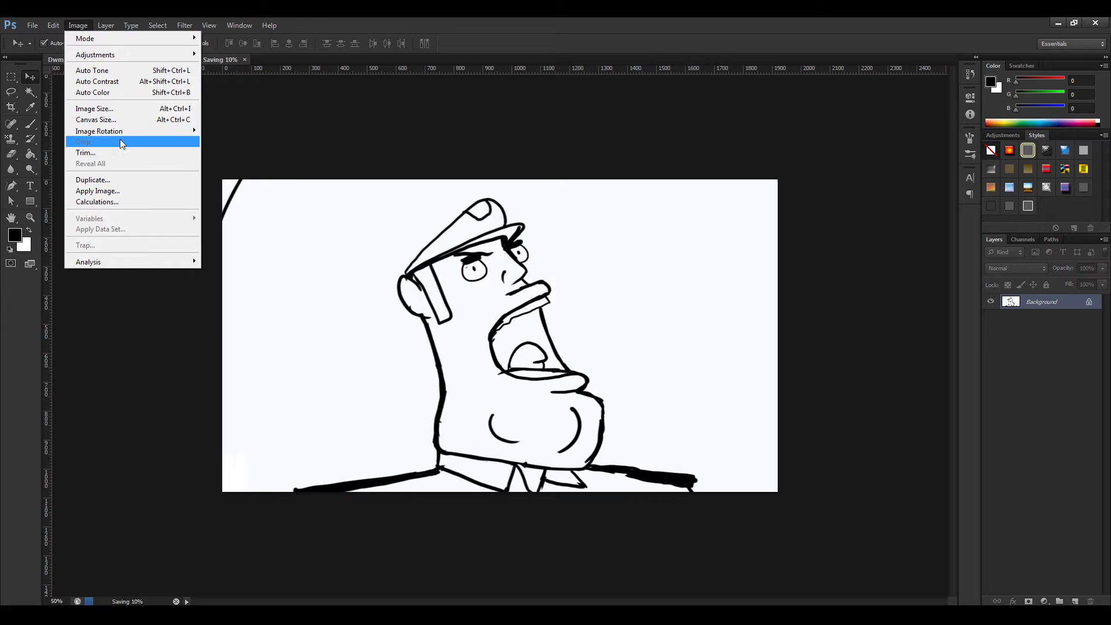
click(109, 109)
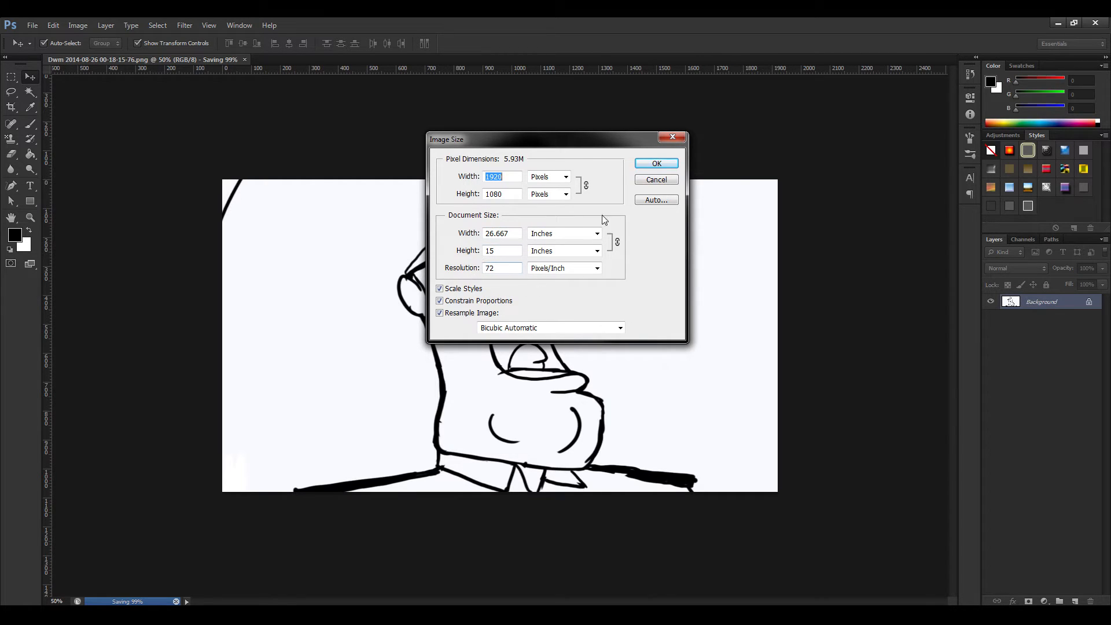
click(655, 165)
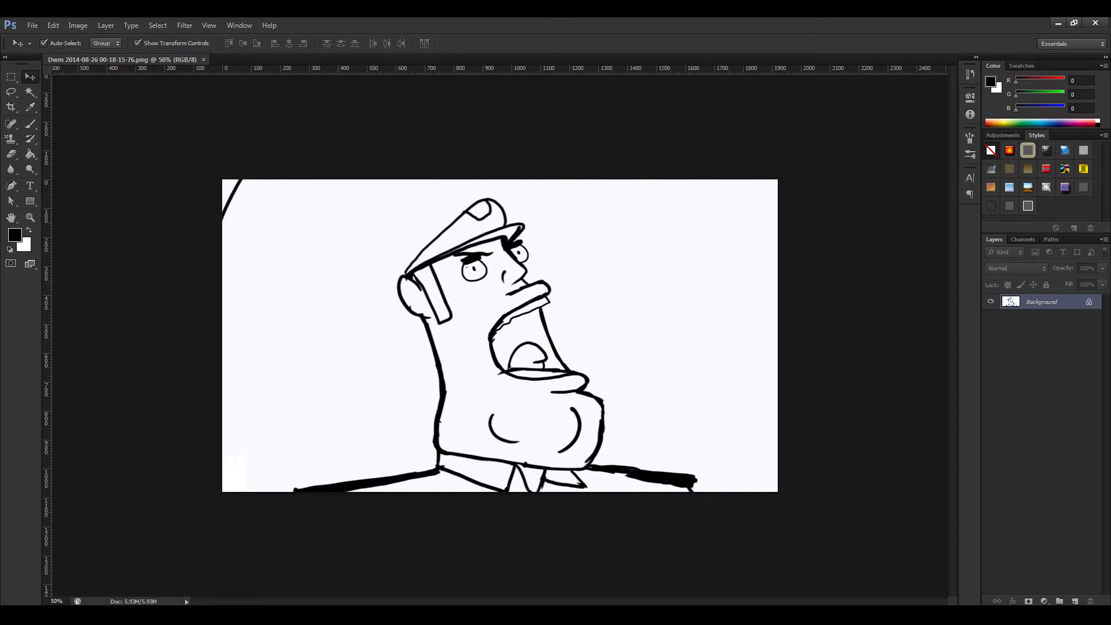
Switch to Premiere Pro, delete the Episode_001.wmv clip from the sequence and return the playhead to the start.
click(811, 614)
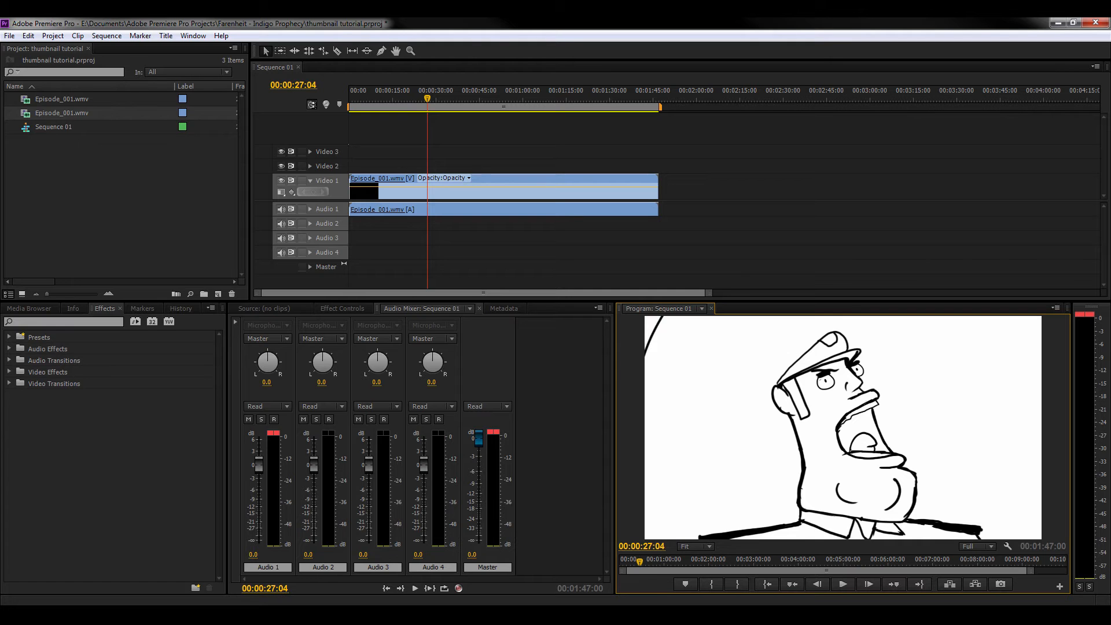
drag(405, 141, 439, 269)
key(Delete)
drag(418, 99, 328, 99)
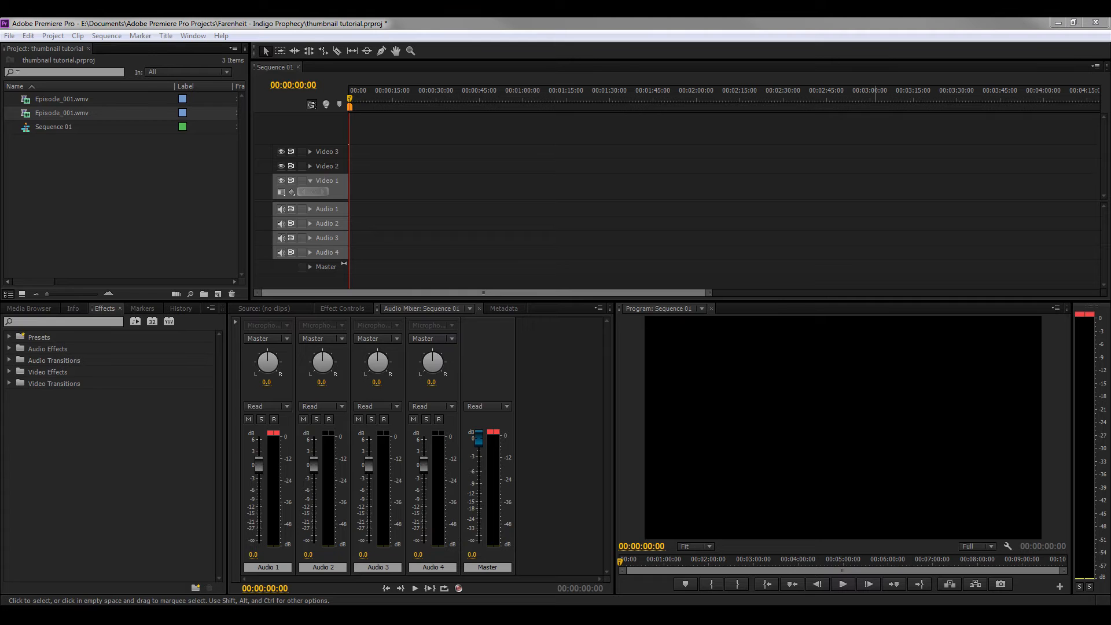
Add Sequence 04.mp4 at the start of Video 1, changing the sequence settings to match the clip.
drag(1108, 191, 335, 198)
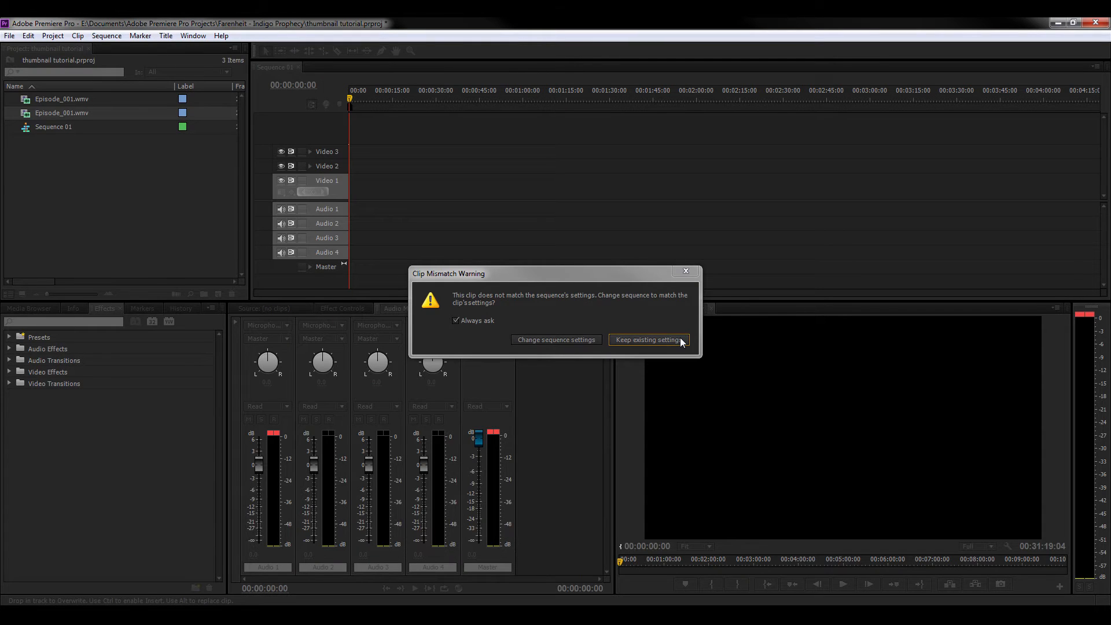
click(585, 339)
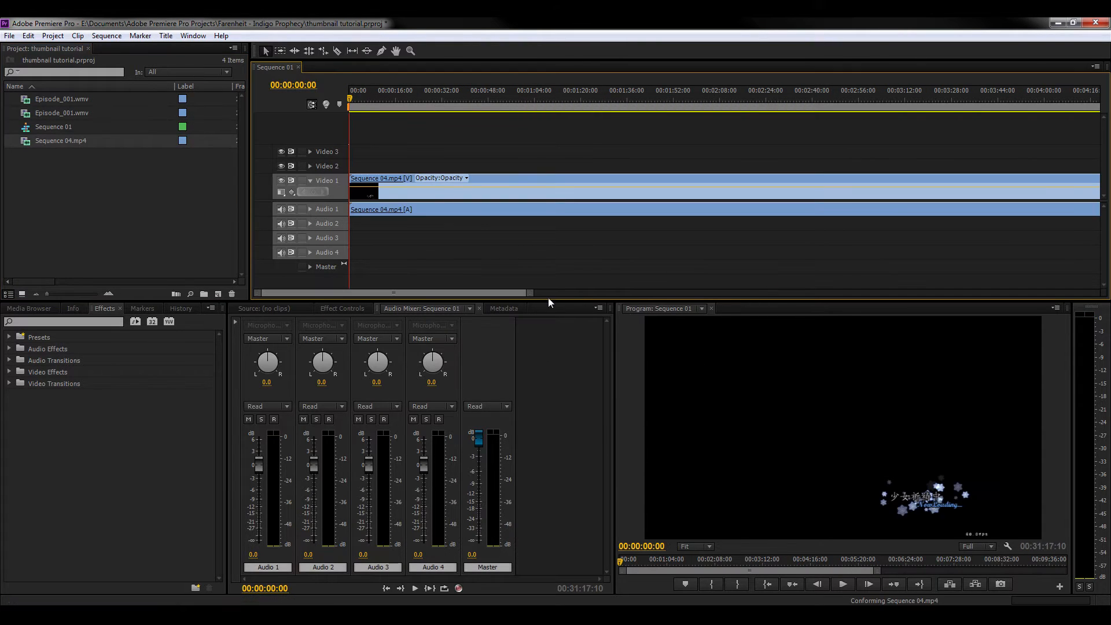
Scrub through the Sequence 04.mp4 gameplay for a suitable thumbnail frame, finishing at about 00:14:28.
drag(531, 295, 1029, 294)
click(481, 98)
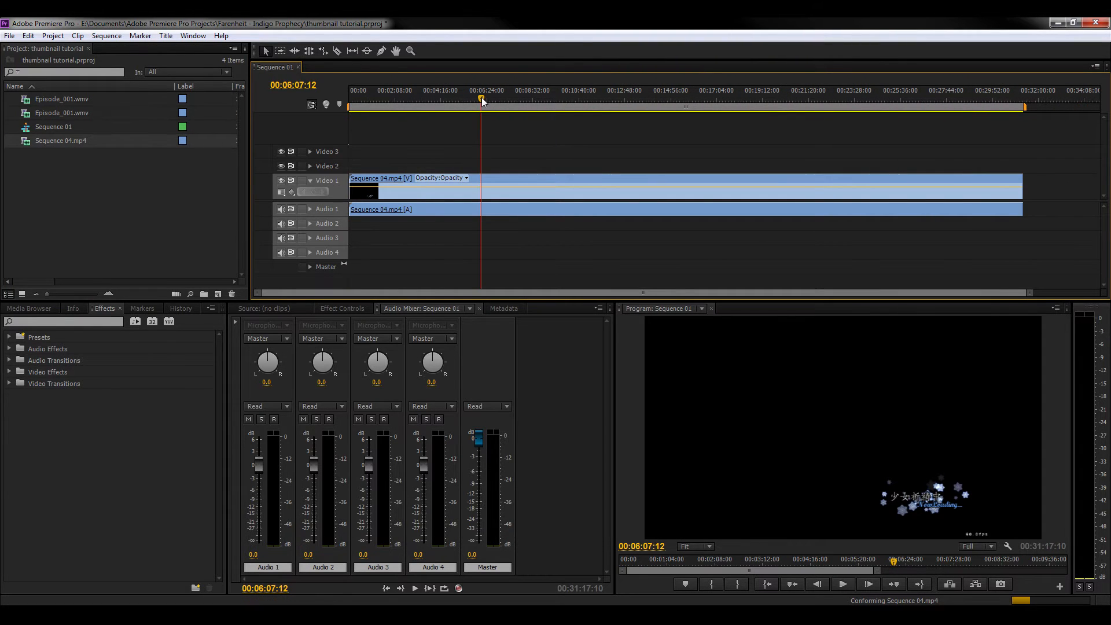
click(664, 99)
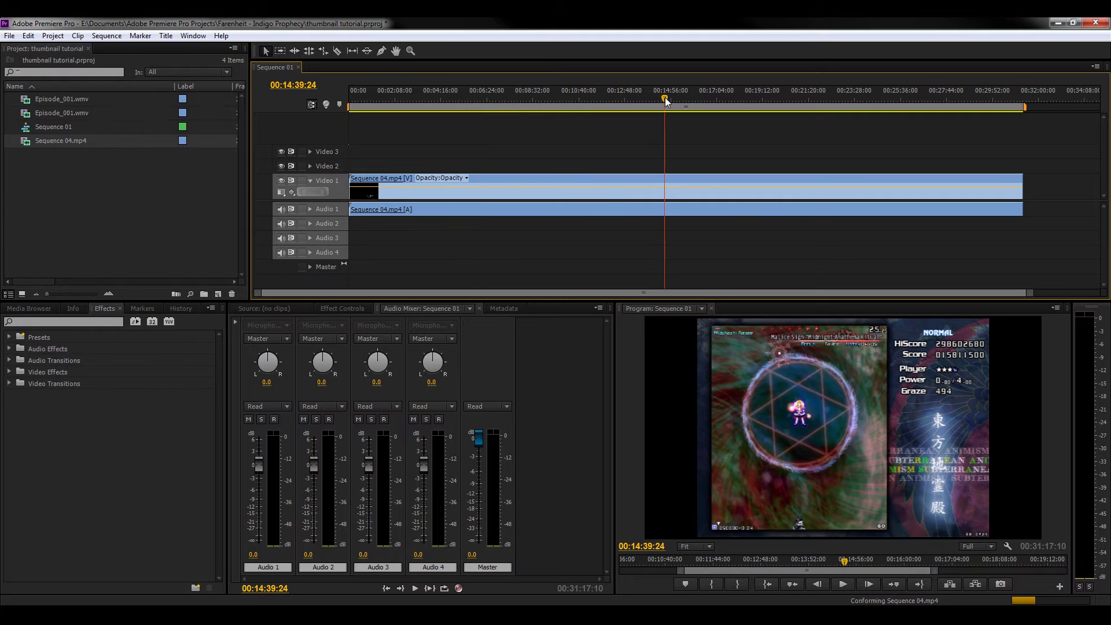
click(711, 99)
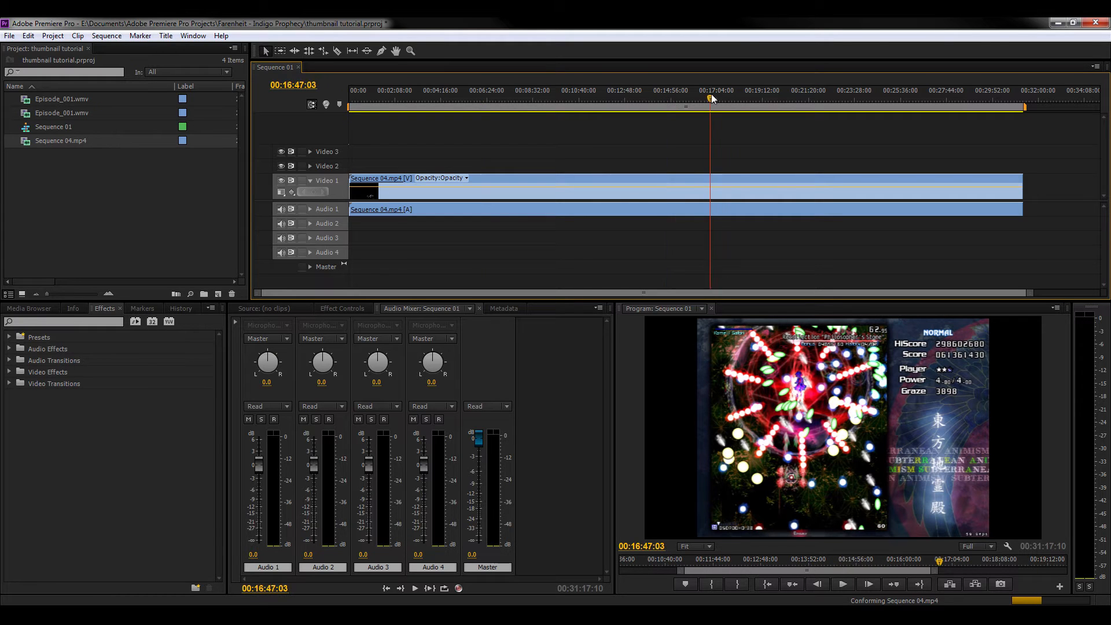
click(774, 99)
click(847, 98)
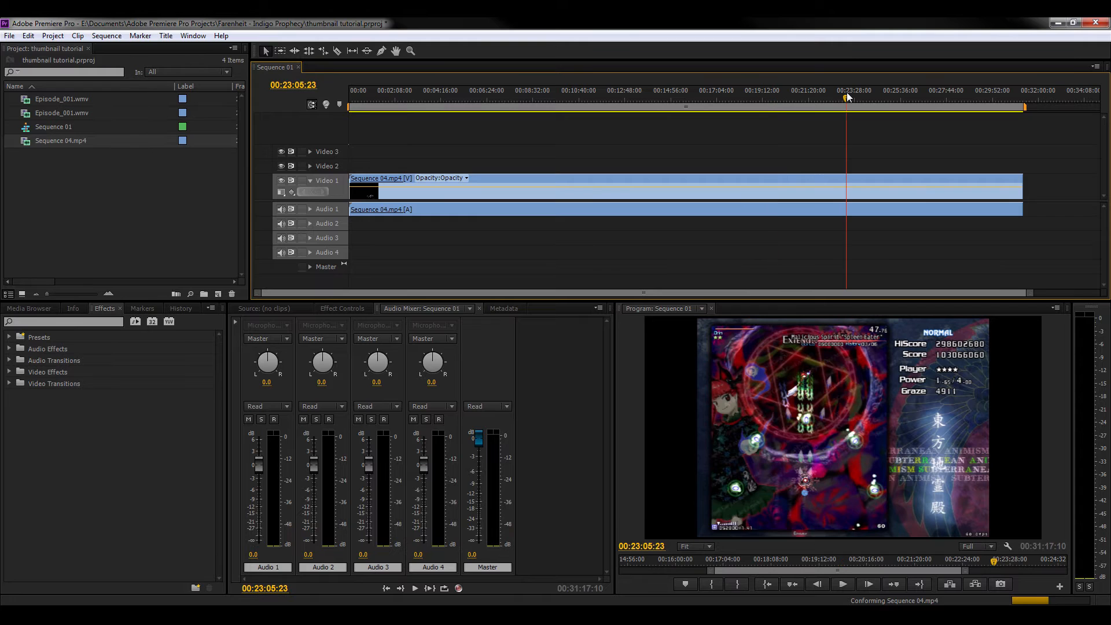
click(889, 95)
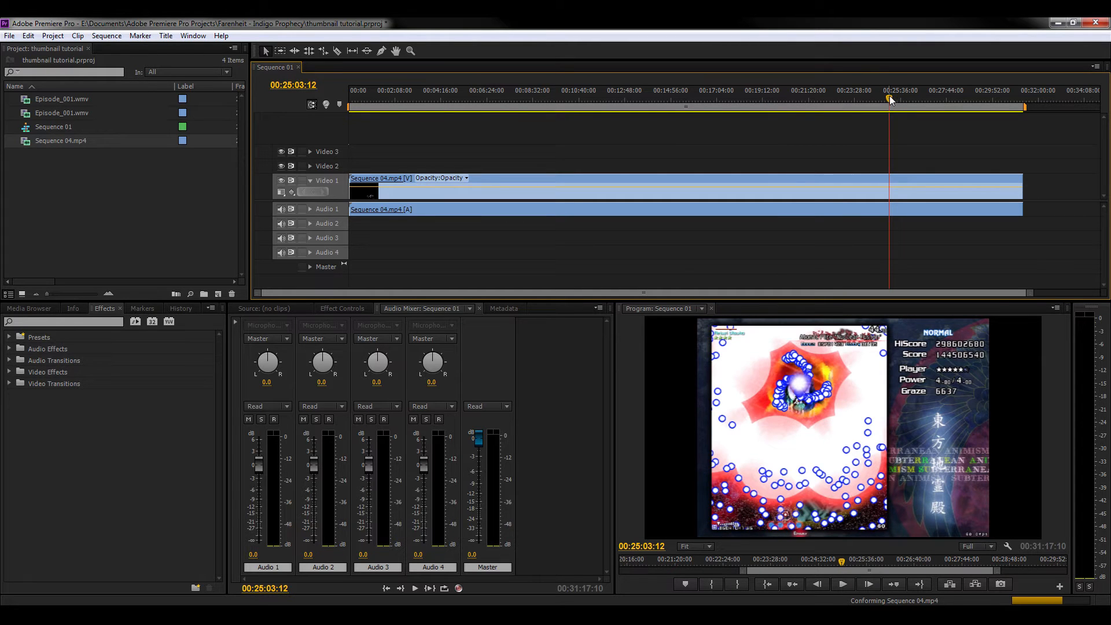
click(869, 96)
click(785, 97)
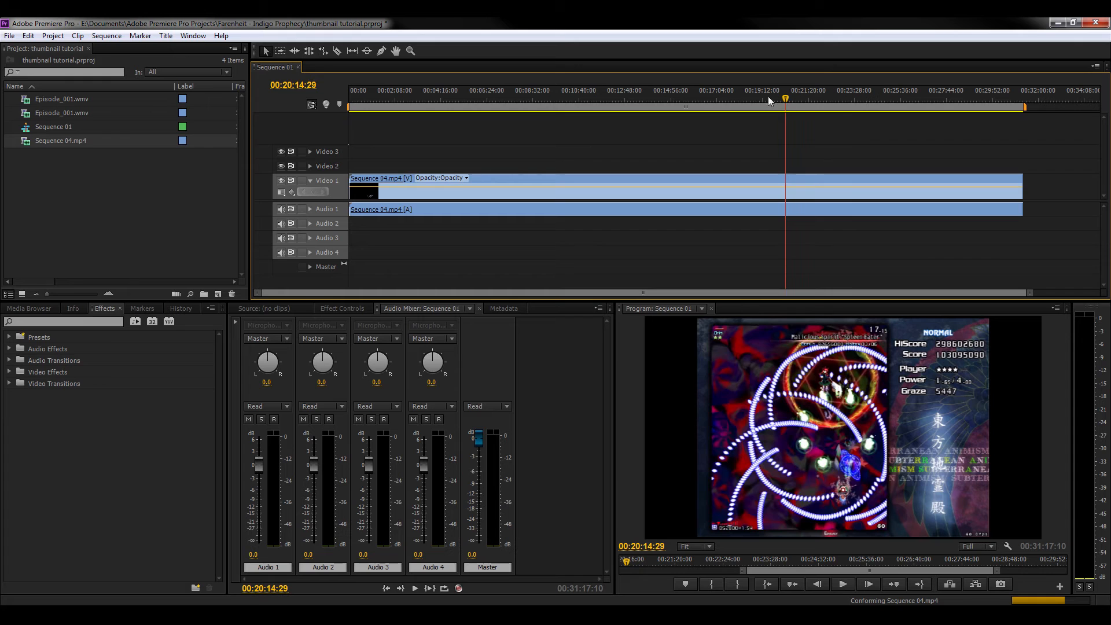
click(716, 93)
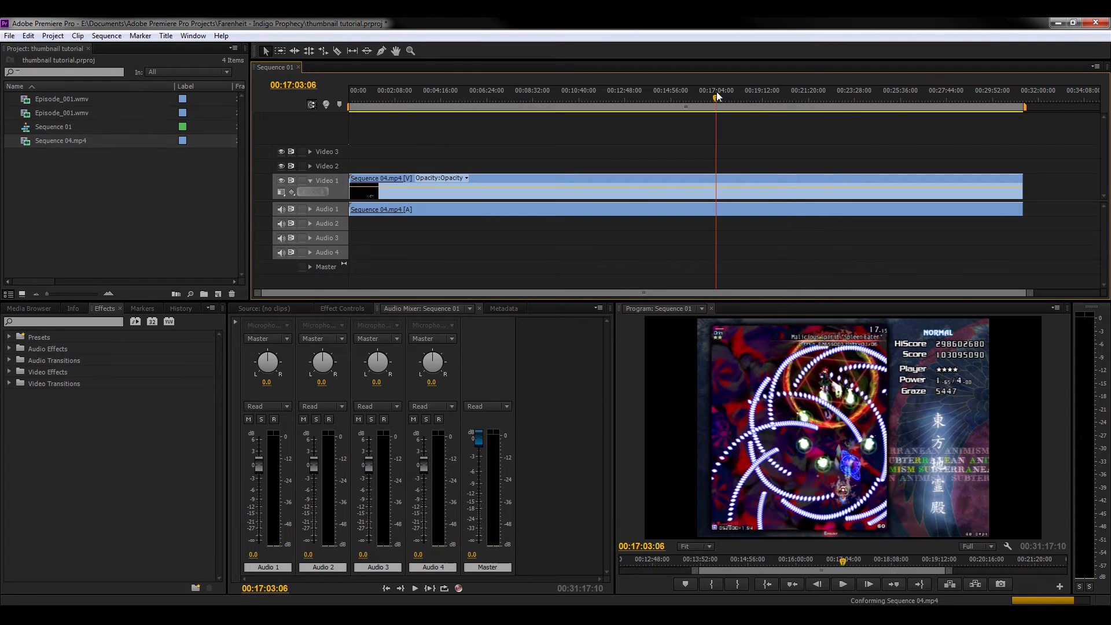
click(658, 90)
click(609, 91)
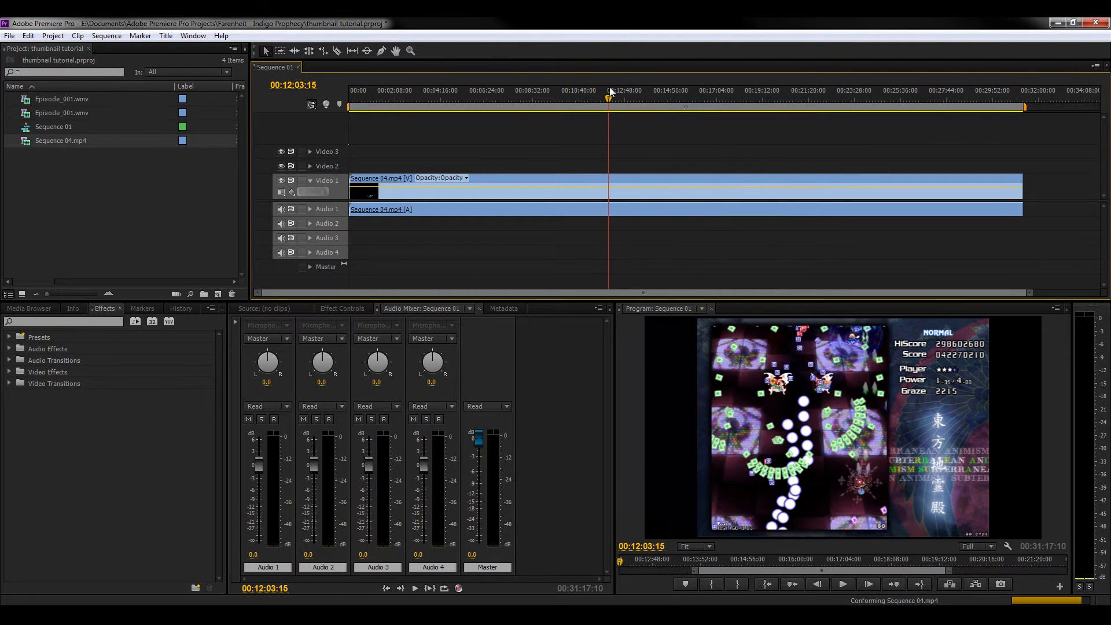
click(662, 94)
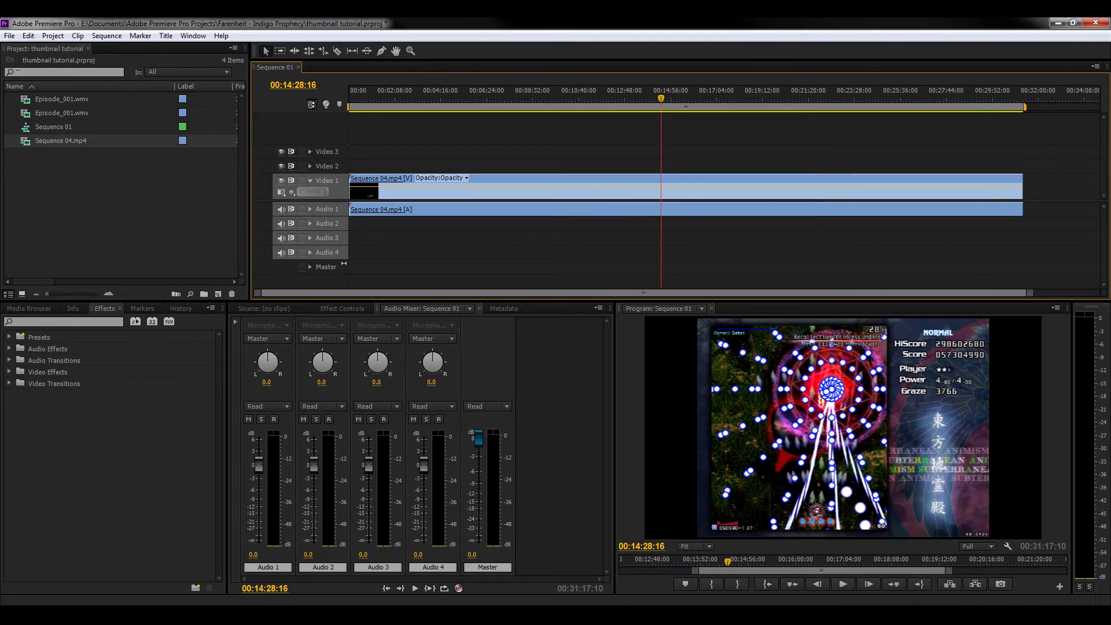
key(alt+Tab)
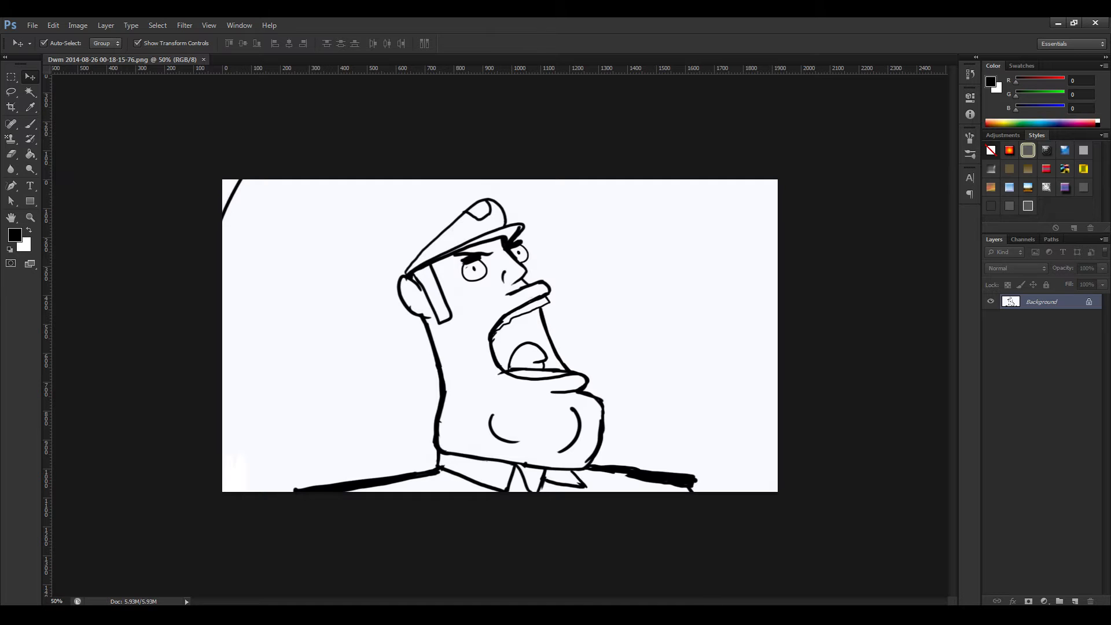
click(204, 59)
key(alt+Tab)
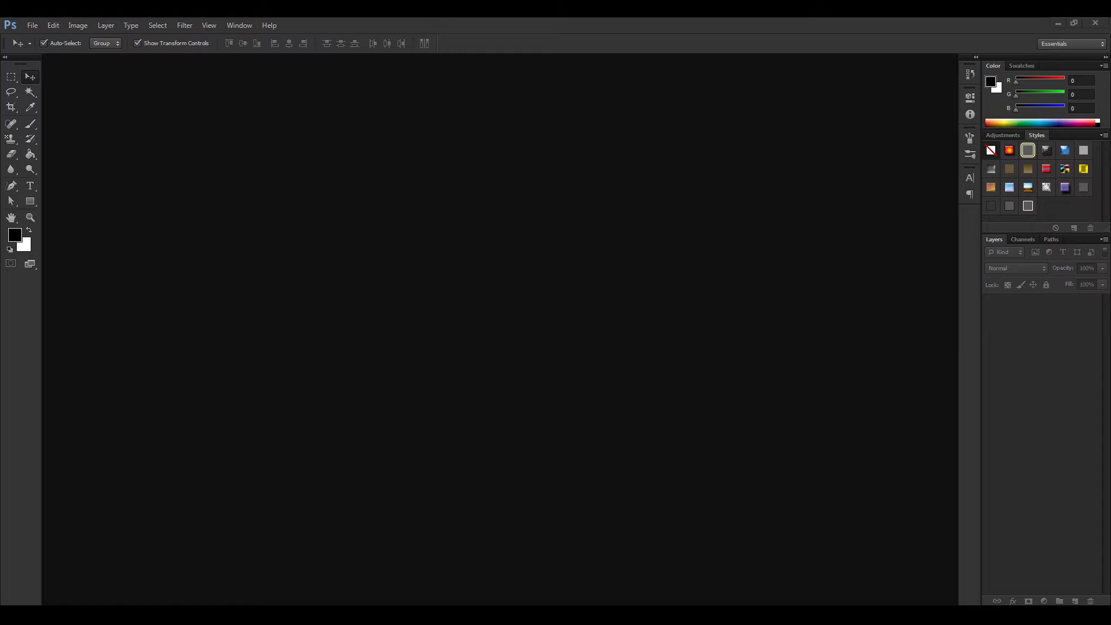
drag(1110, 231, 549, 220)
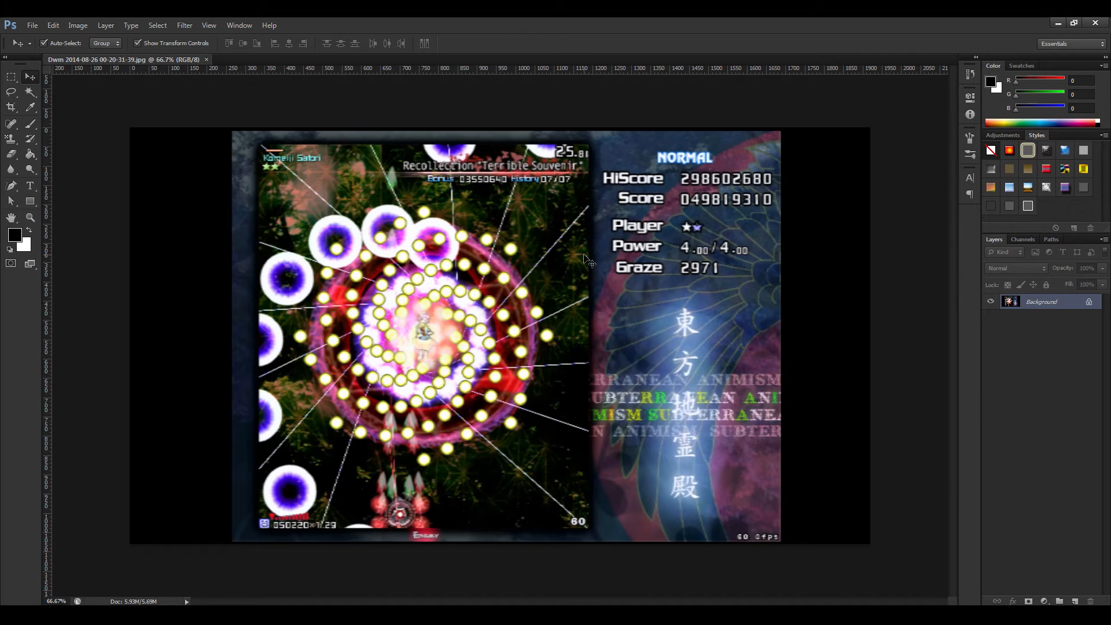
key(ctrl+minus)
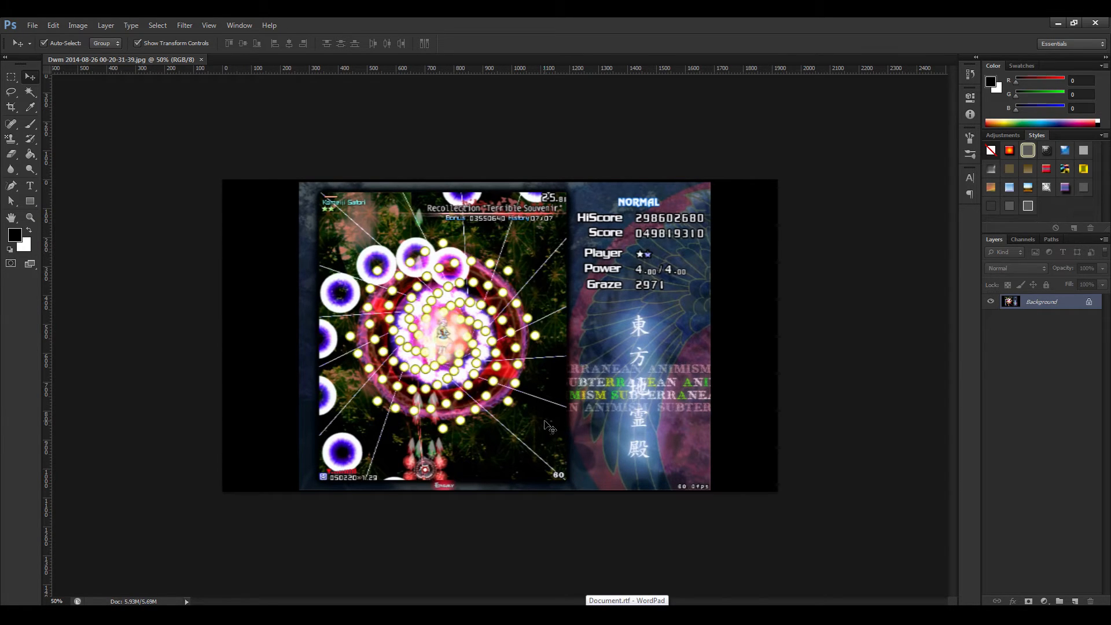
key(ctrl+minus)
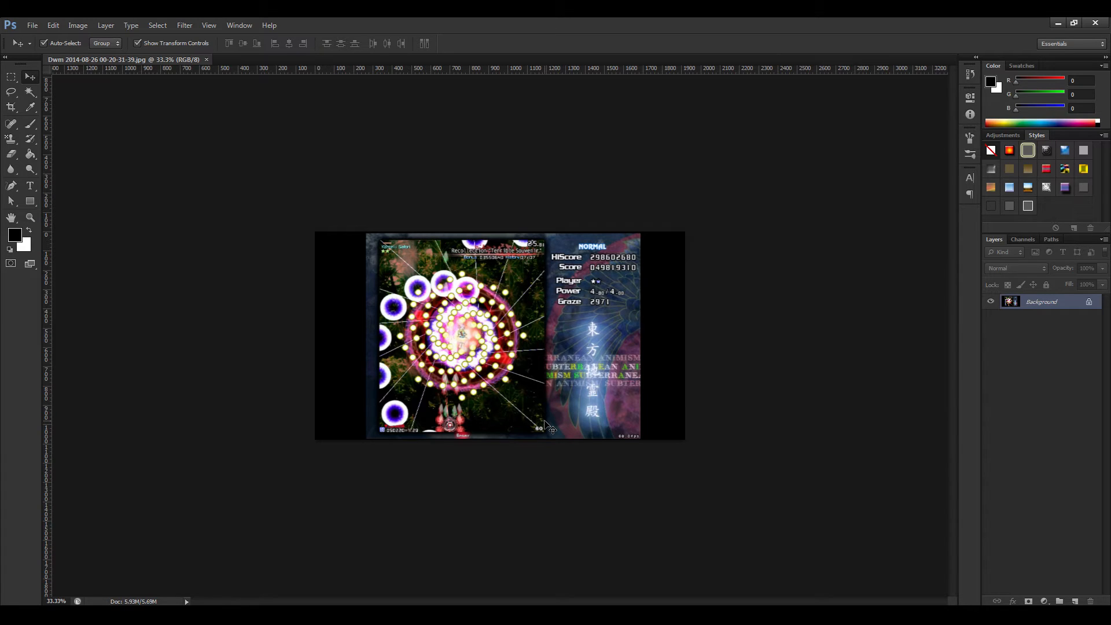
click(29, 189)
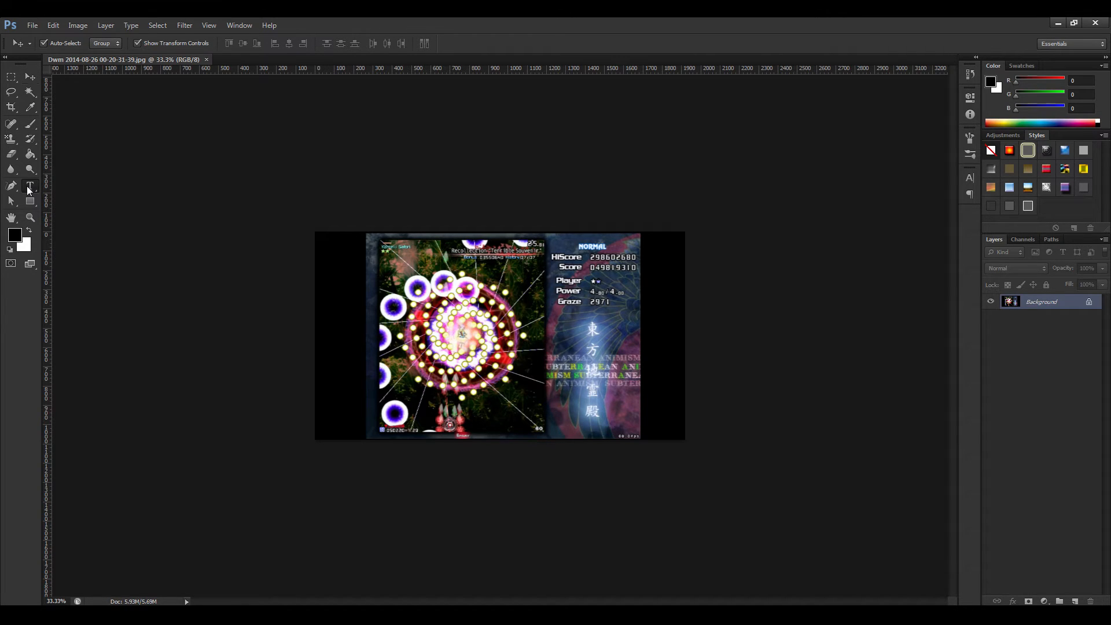
click(331, 272)
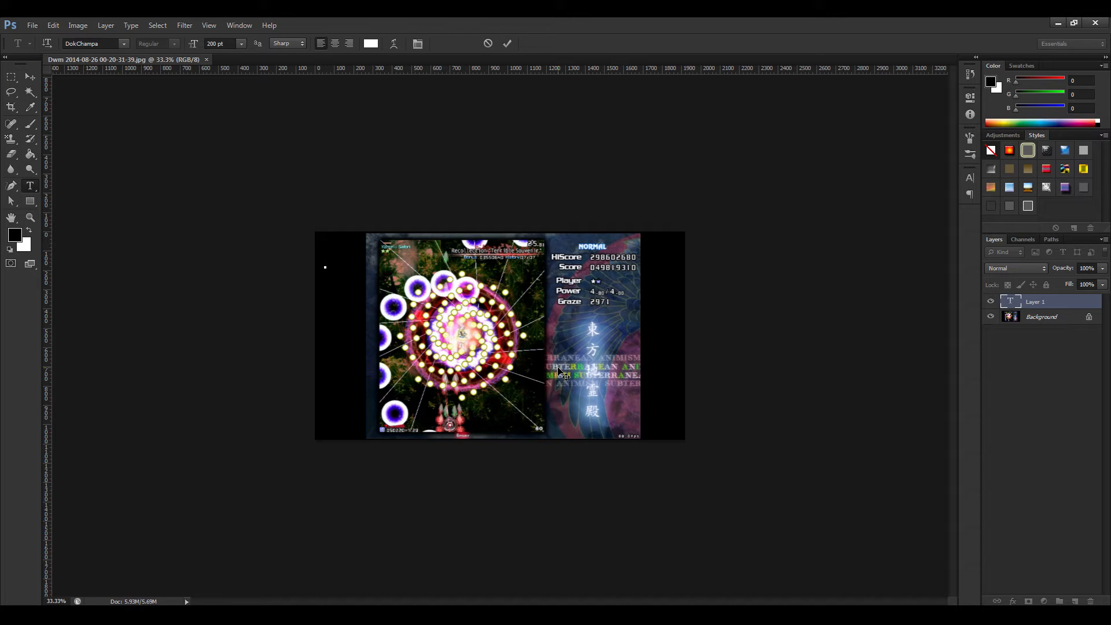
click(970, 179)
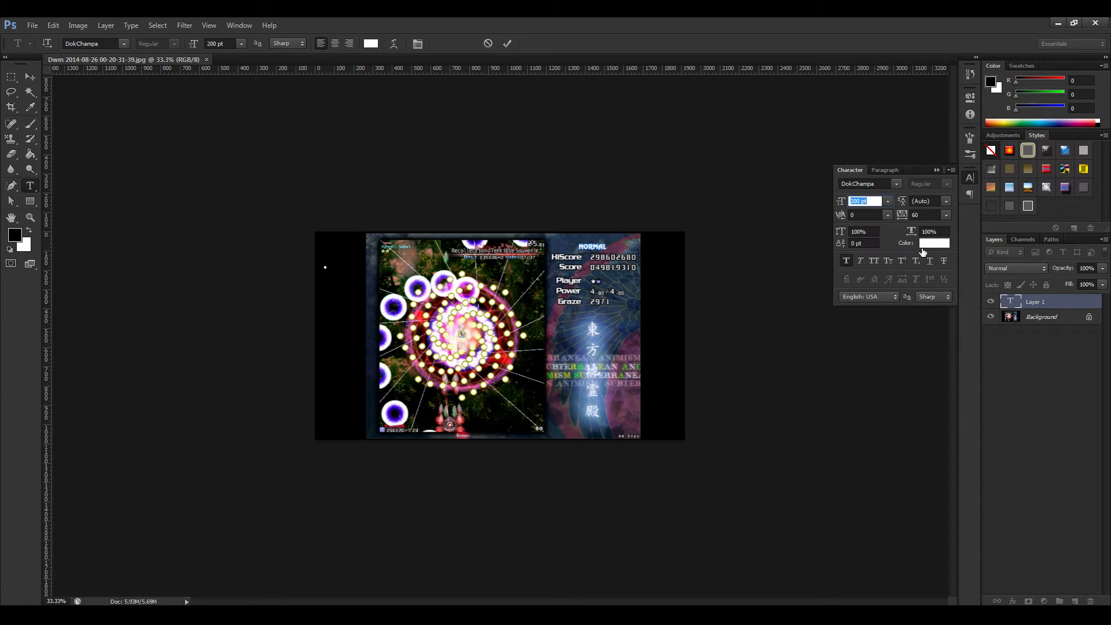
click(325, 255)
text(M)
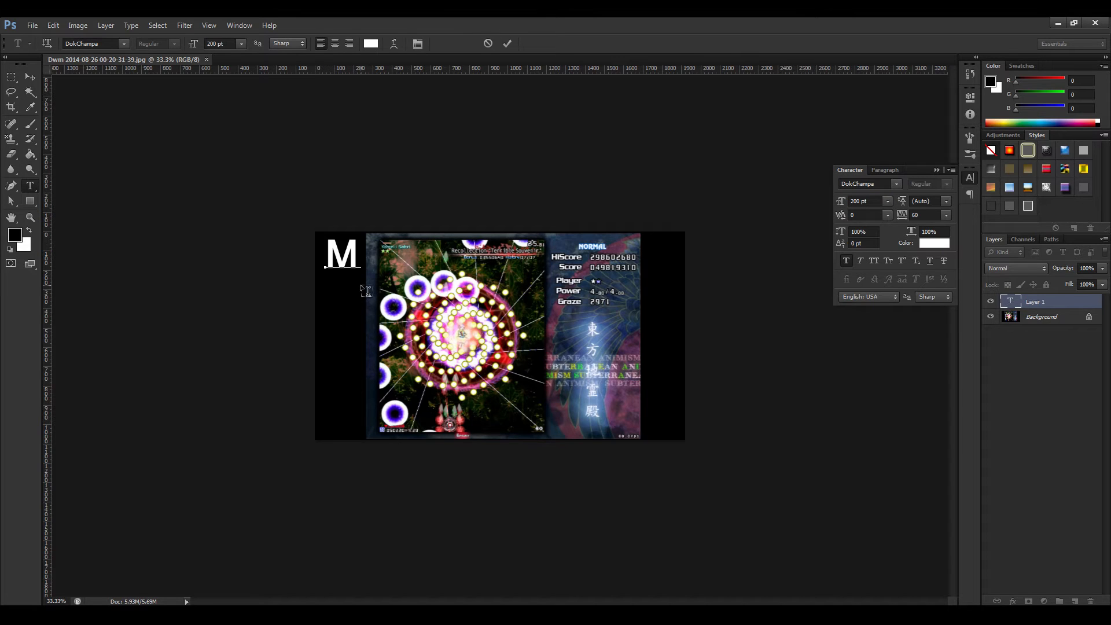
text(ar)
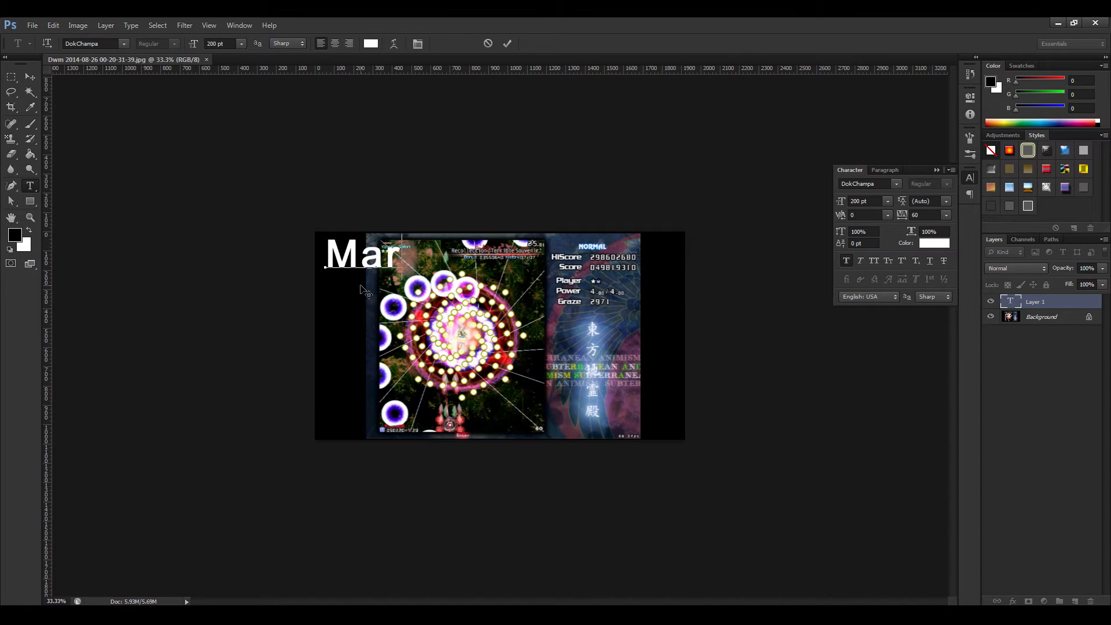
text(isa)
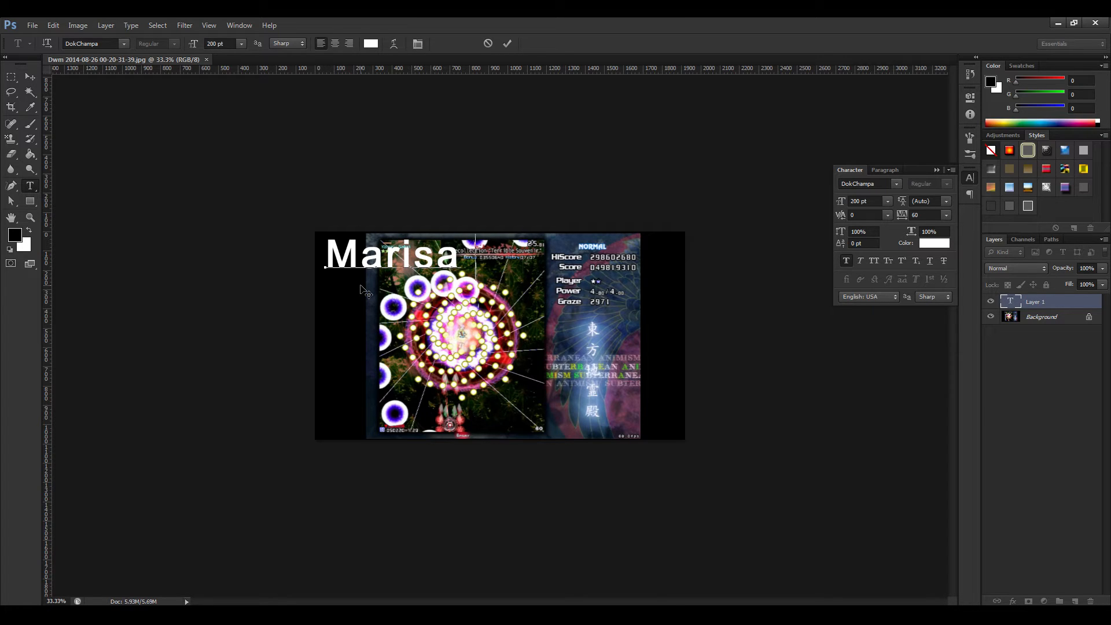
text( B - C11)
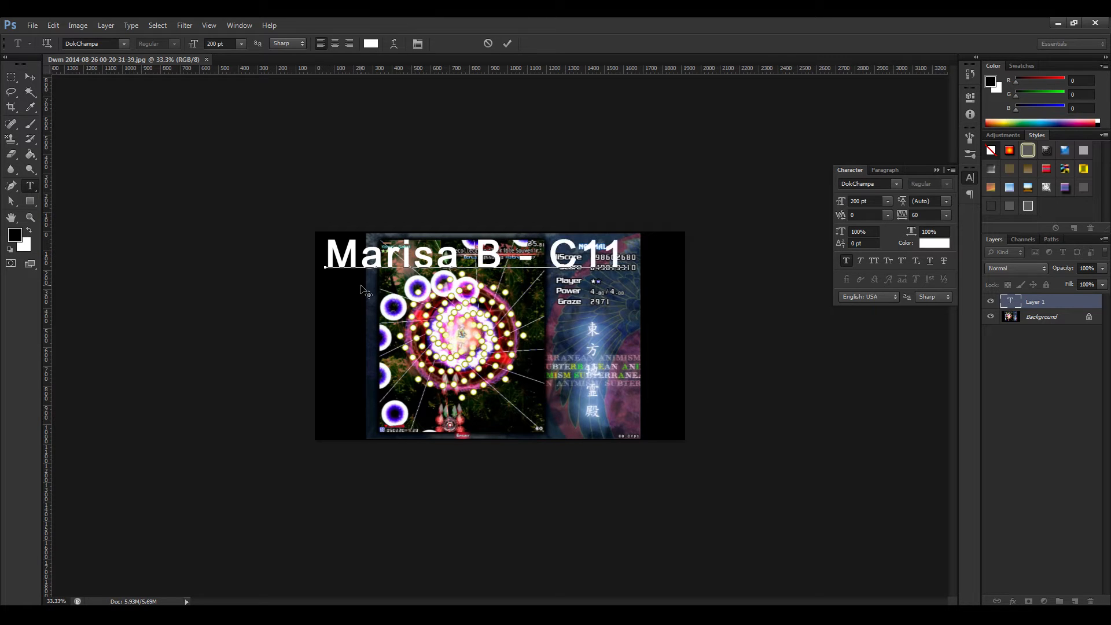
Replace "C11" with "1cc" so the title text reads "Marisa B - 1cc".
key(BackSpace)
key(BackSpace)
key(BackSpace)
key(BackSpace)
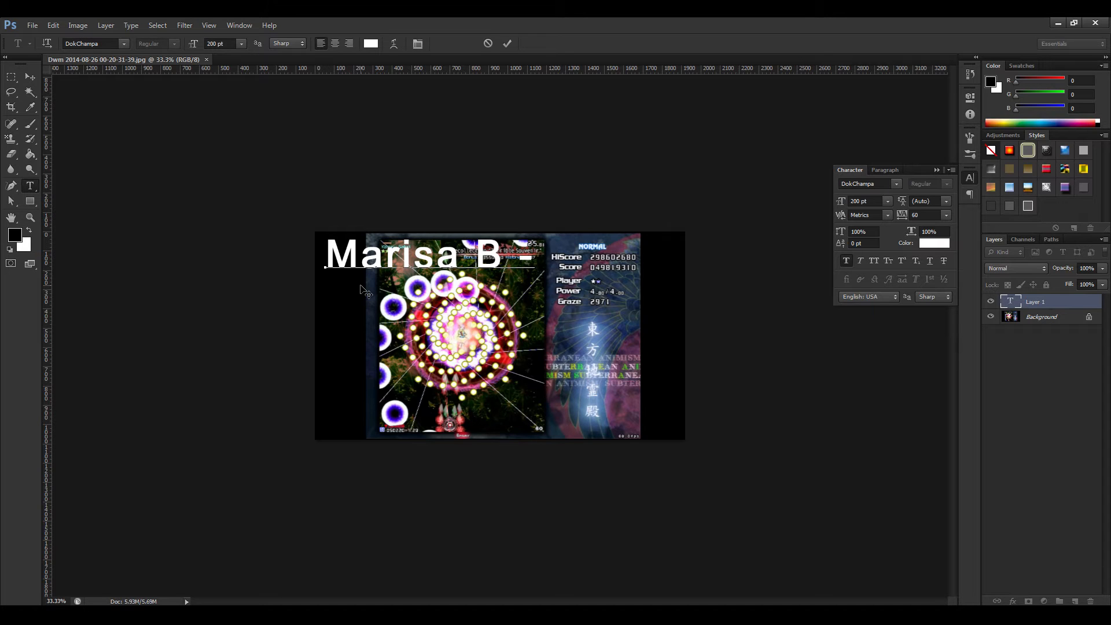
text(1cc)
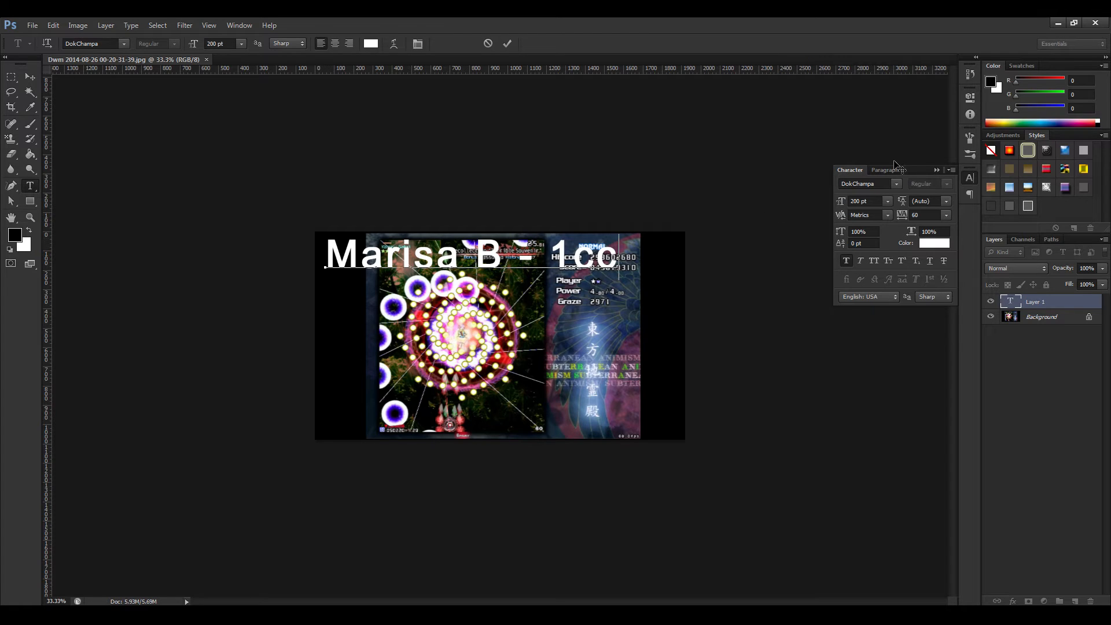
click(937, 170)
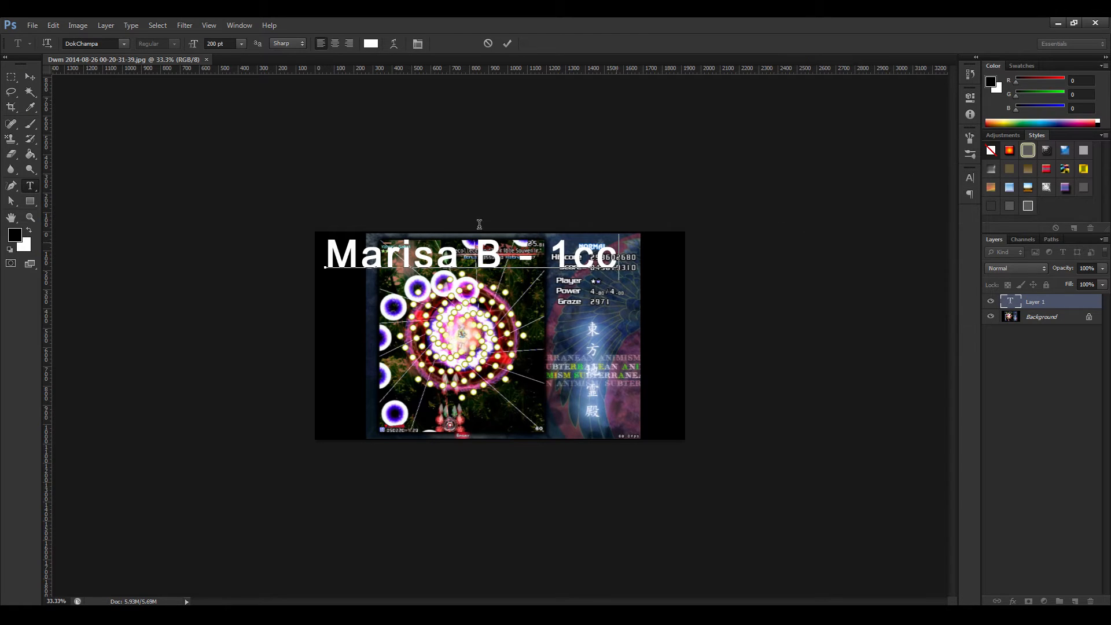
Nudge the "Marisa B - 1cc" text slightly down from the image's upper edge.
click(31, 75)
key(Down)
key(Down)
key(Down)
key(Down)
key(Down)
key(Down)
key(Down)
key(Down)
key(Down)
key(Down)
key(Down)
key(Down)
key(Down)
key(Down)
key(Down)
key(Down)
key(Down)
key(Down)
key(Down)
key(Down)
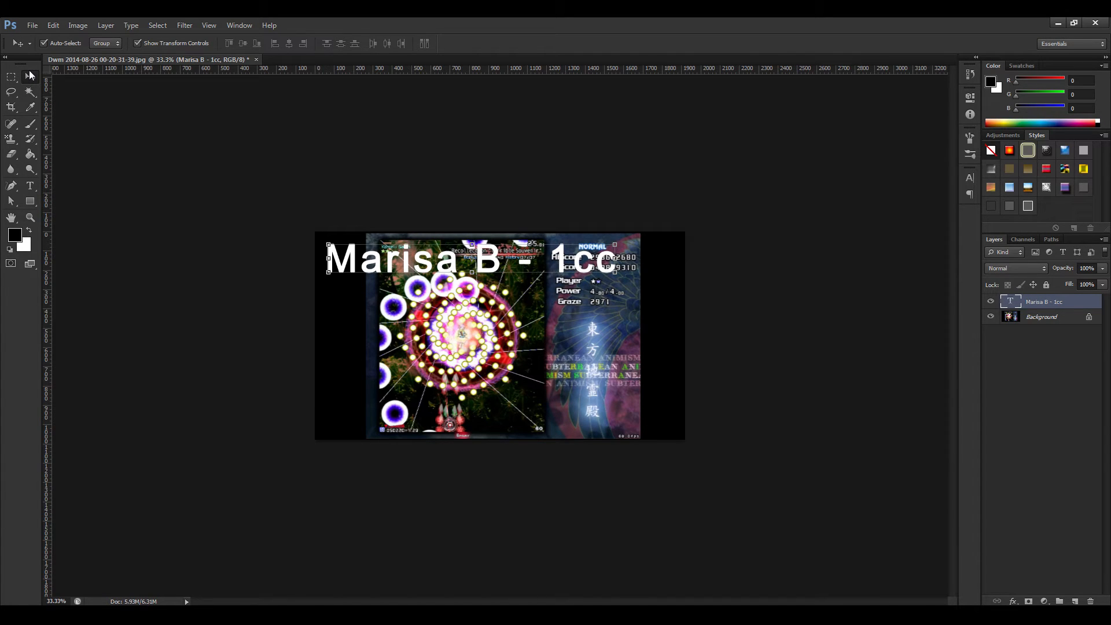
Check how readable the "Marisa B - 1cc" text is with the image reduced to thumbnail size.
click(11, 76)
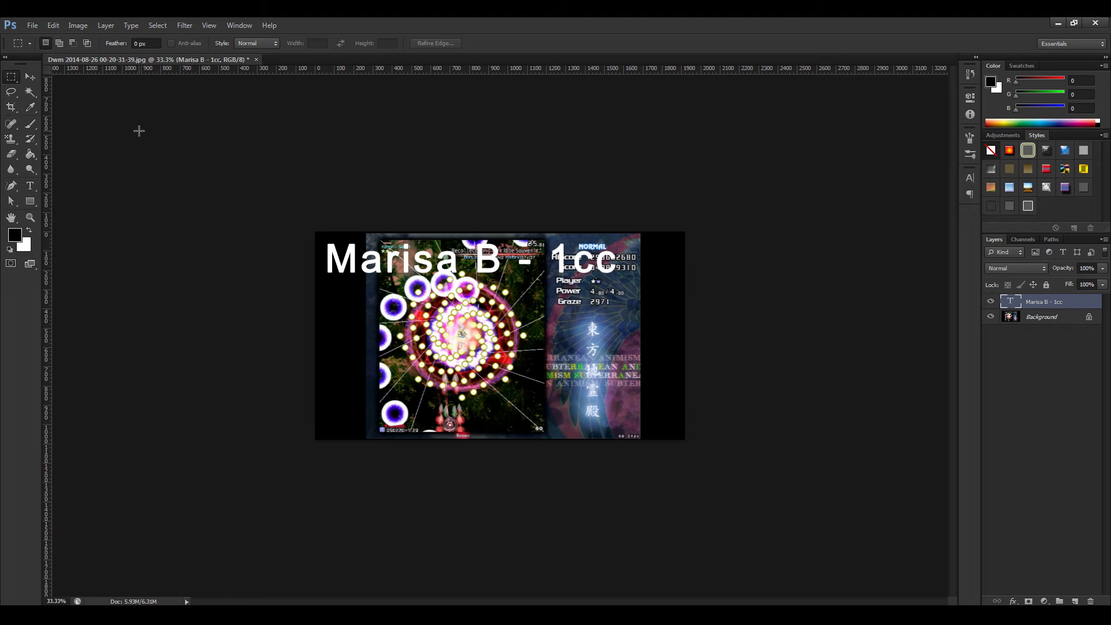
key(ctrl+plus)
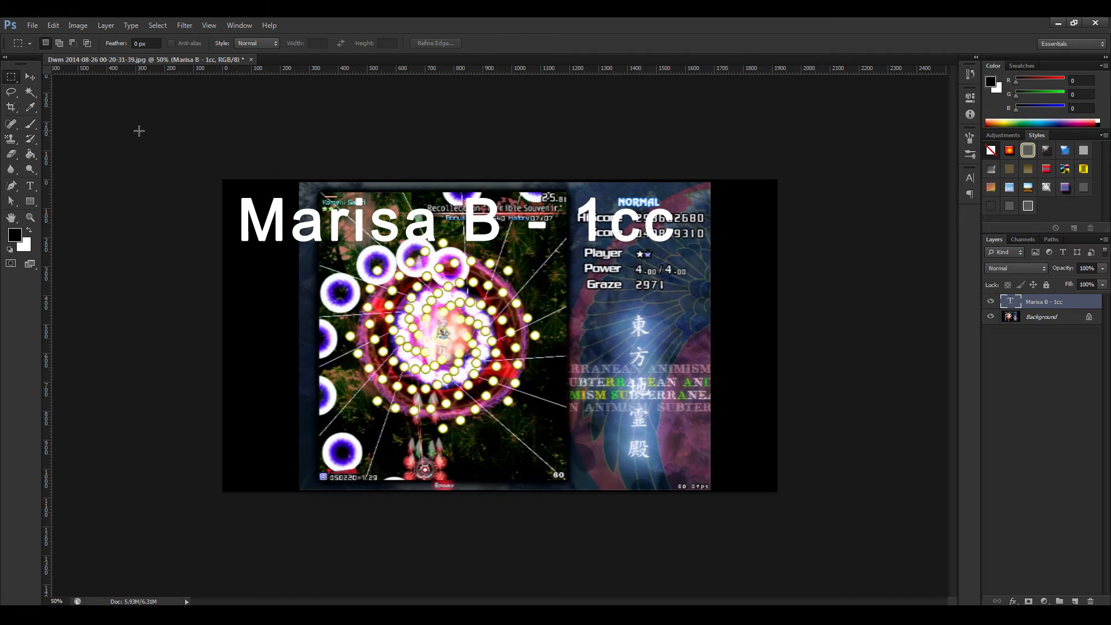
key(ctrl+minus)
key(ctrl+minus)
key(ctrl+minus)
key(ctrl+minus)
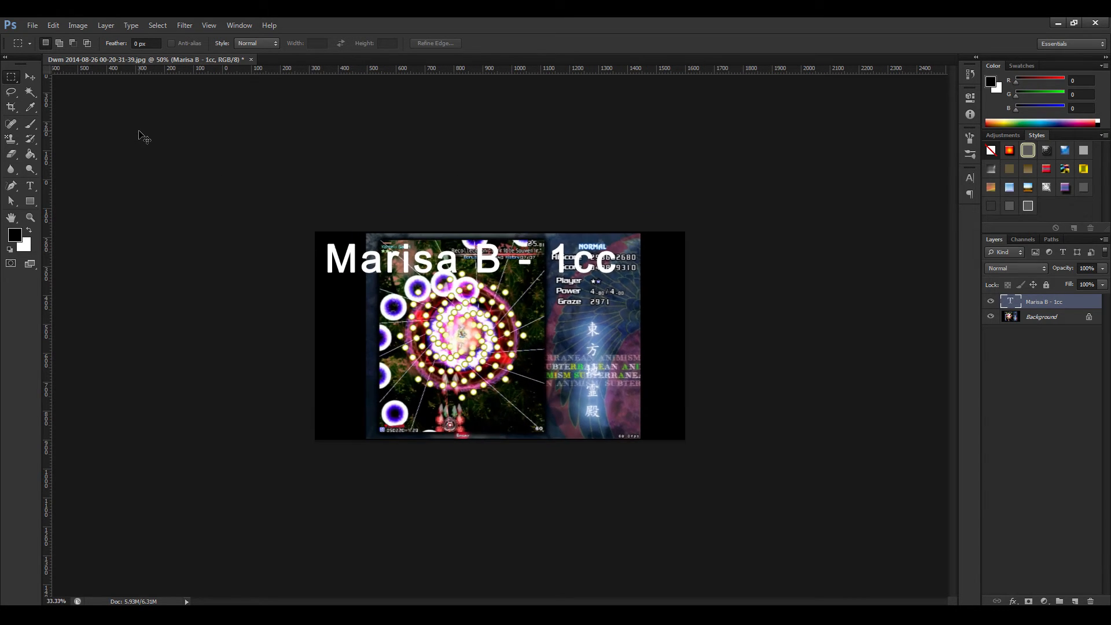
key(ctrl+minus)
key(ctrl+minus)
key(ctrl+minus)
key(ctrl+minus)
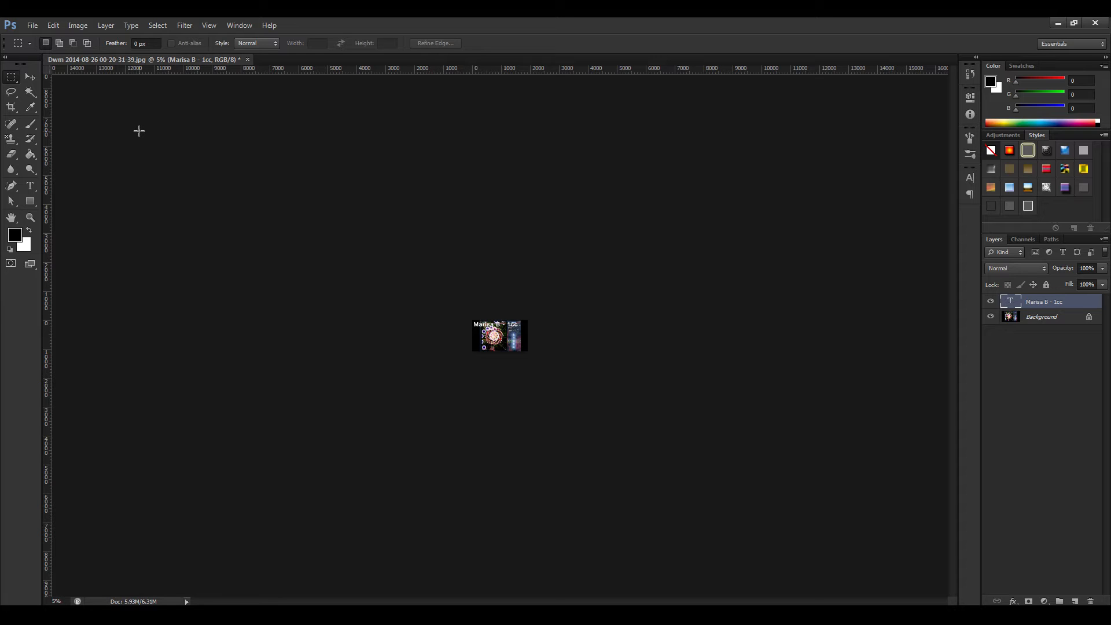
key(ctrl+plus)
key(ctrl+plus)
key(ctrl+plus)
key(ctrl+plus)
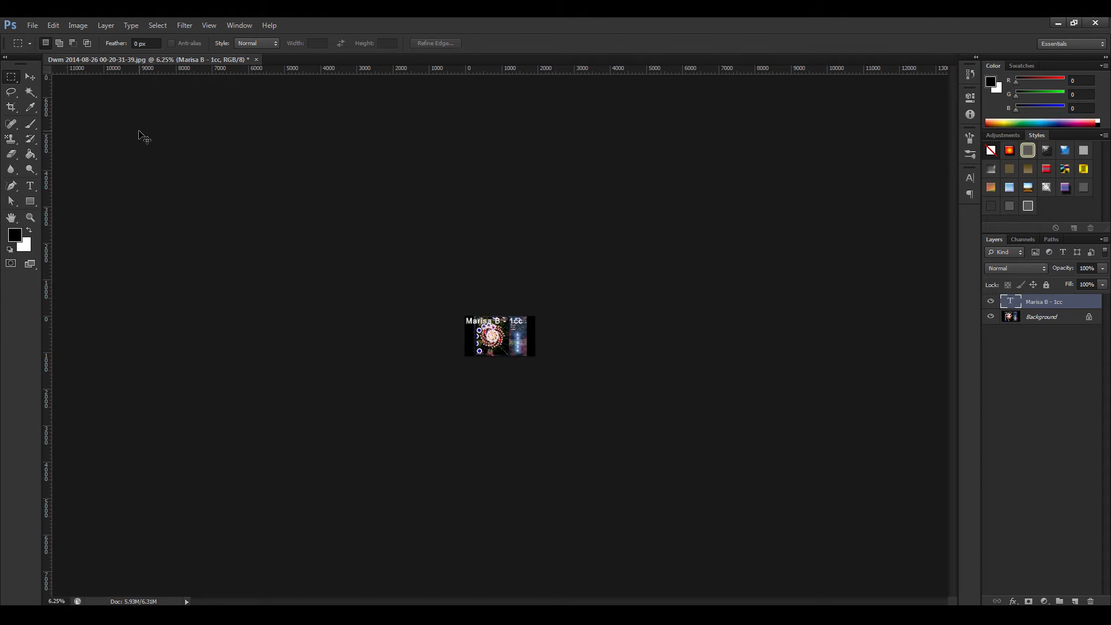
key(ctrl+plus)
key(ctrl+plus)
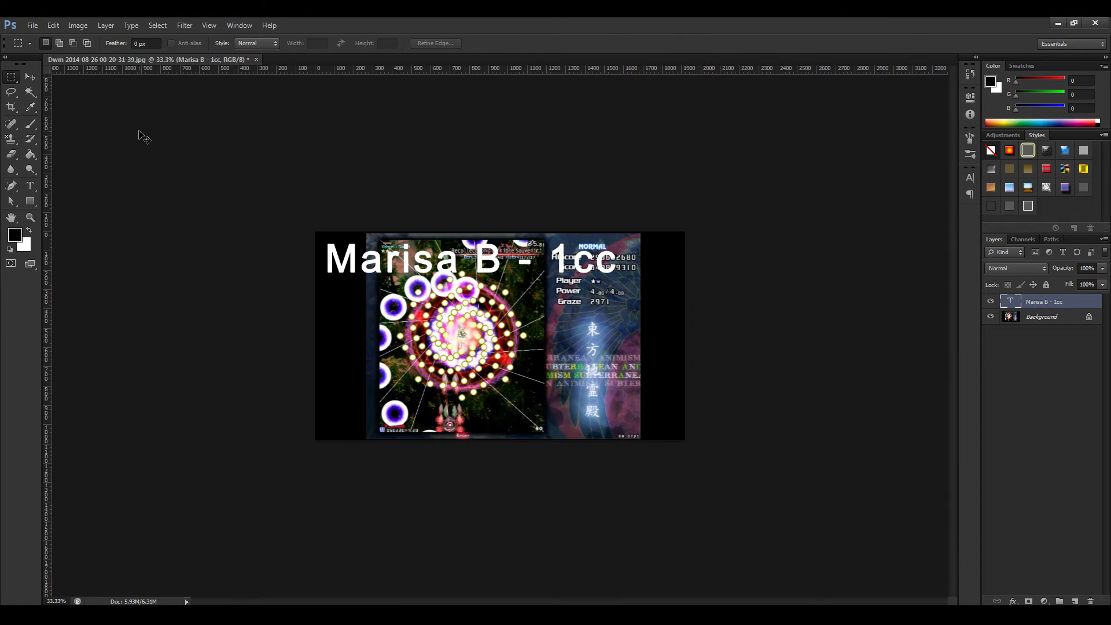
key(ctrl+plus)
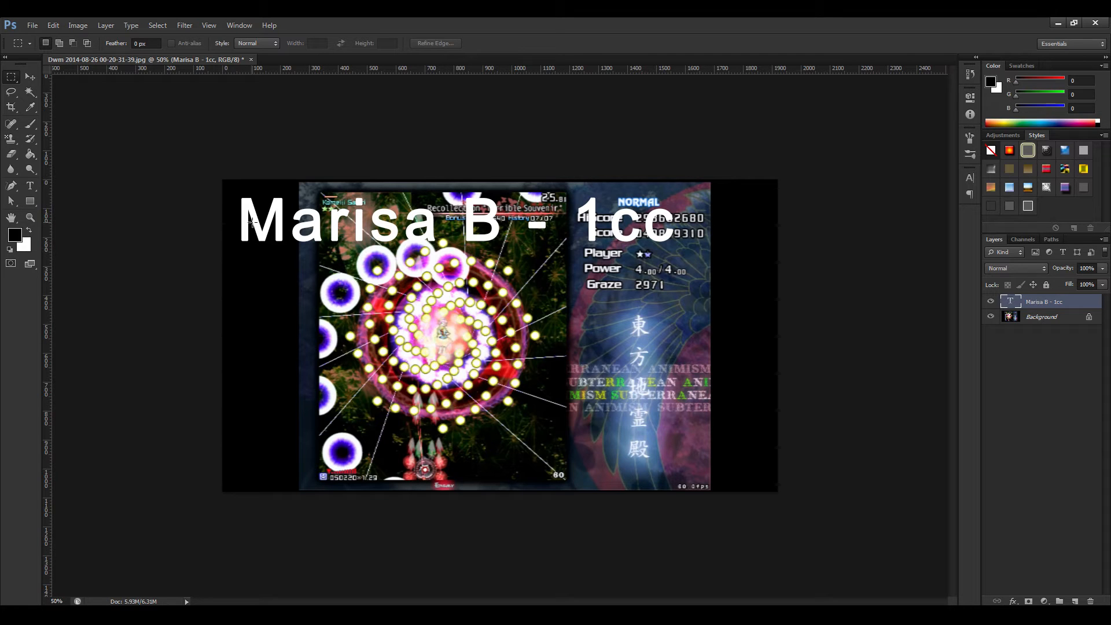
Enlarge the "Marisa B - 1cc" text to about 110% and apply the transformation.
click(27, 76)
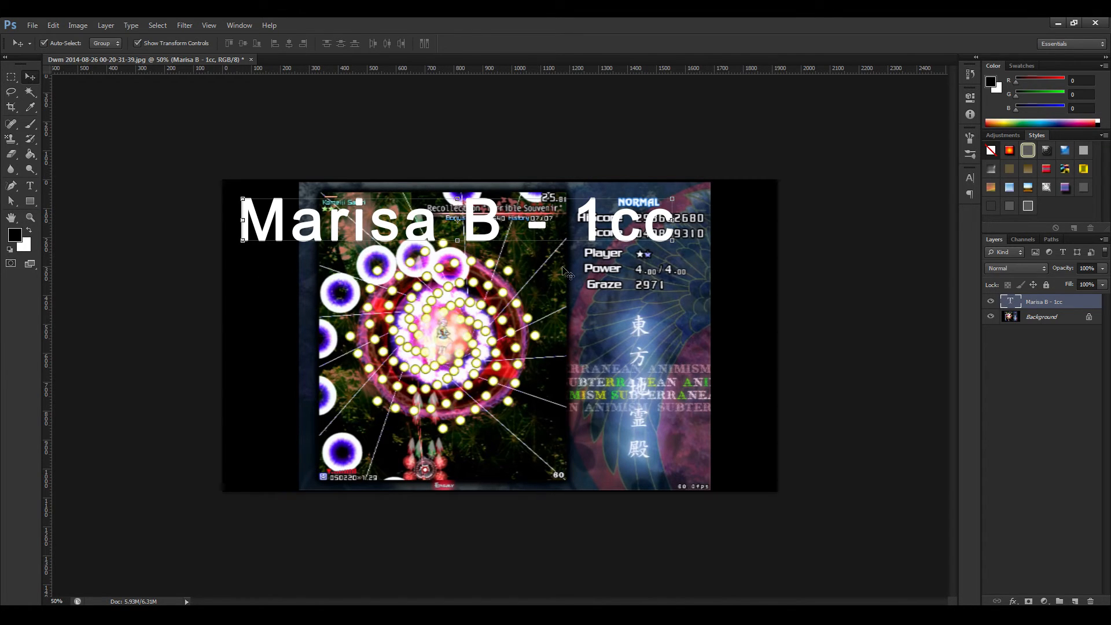
click(673, 244)
drag(678, 261, 718, 294)
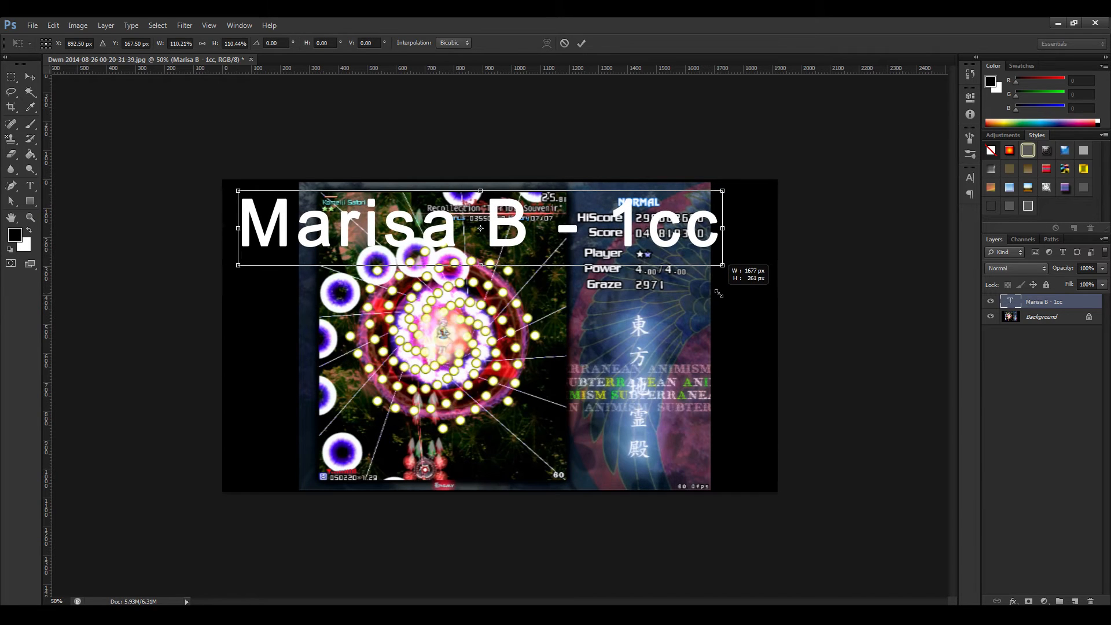
click(970, 177)
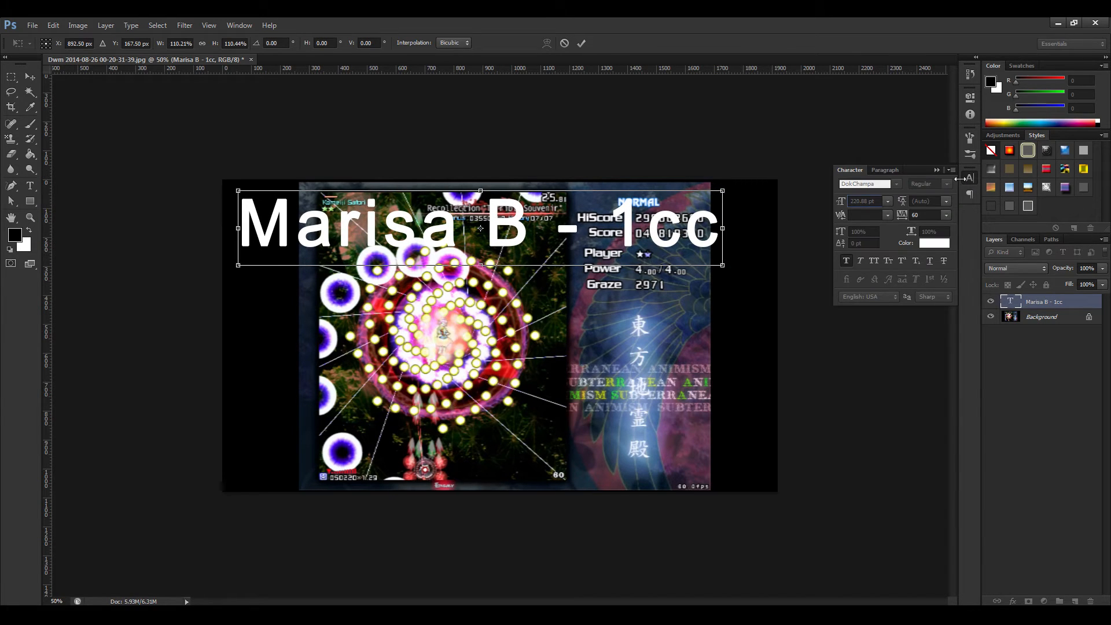
click(969, 177)
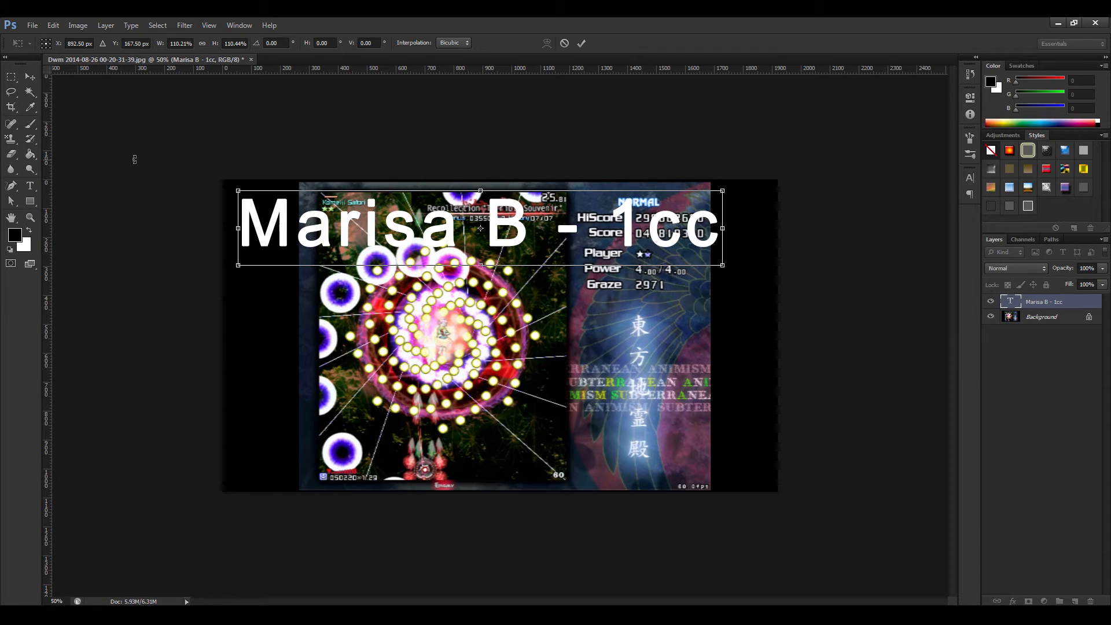
click(12, 77)
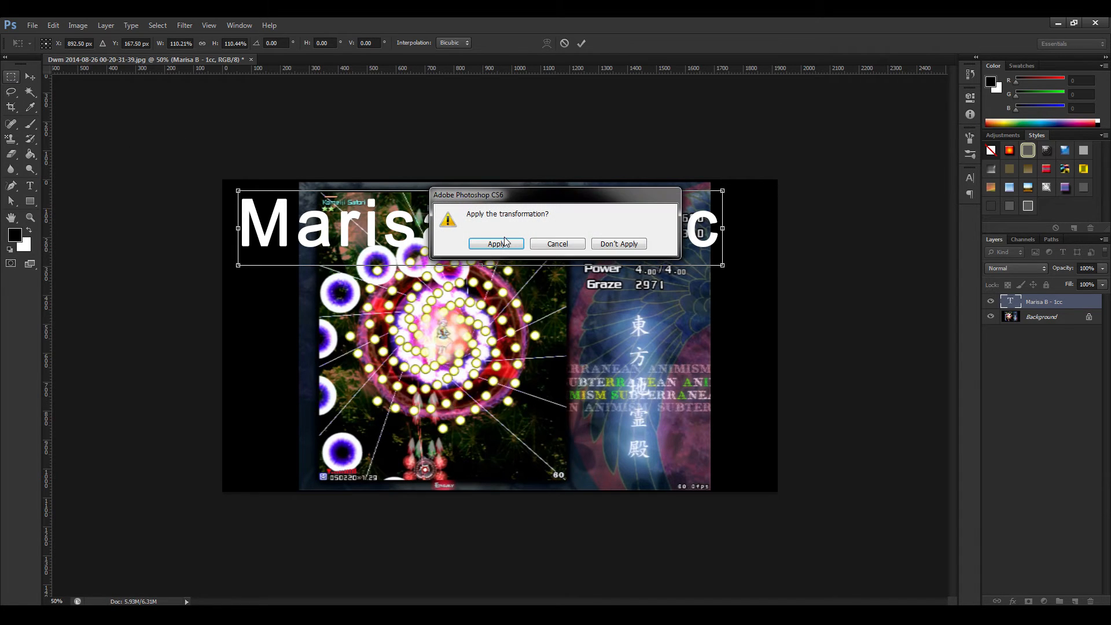
click(496, 243)
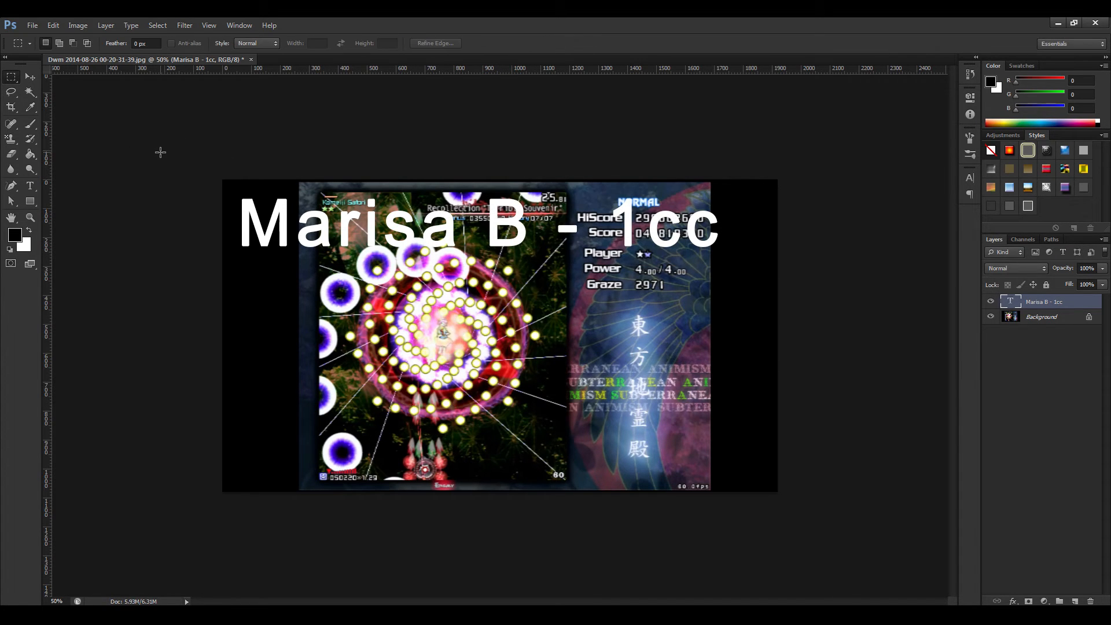
Recheck the enlarged title's readability at thumbnail size, down to 5% zoom.
key(ctrl+minus)
key(ctrl+minus)
key(ctrl+minus)
key(ctrl+minus)
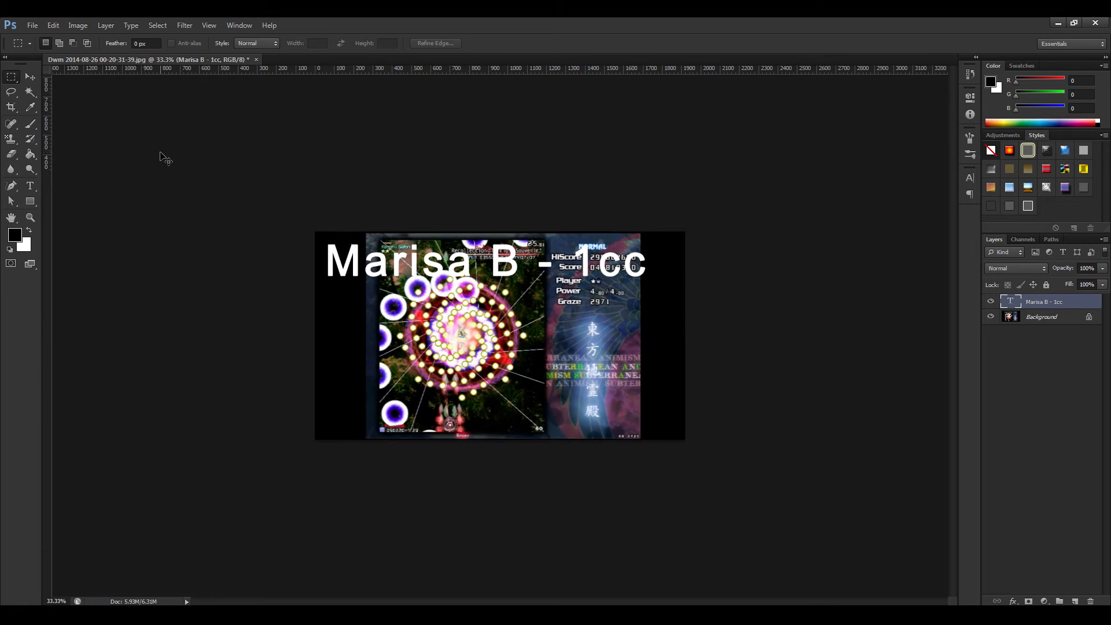
key(ctrl+minus)
key(ctrl+minus)
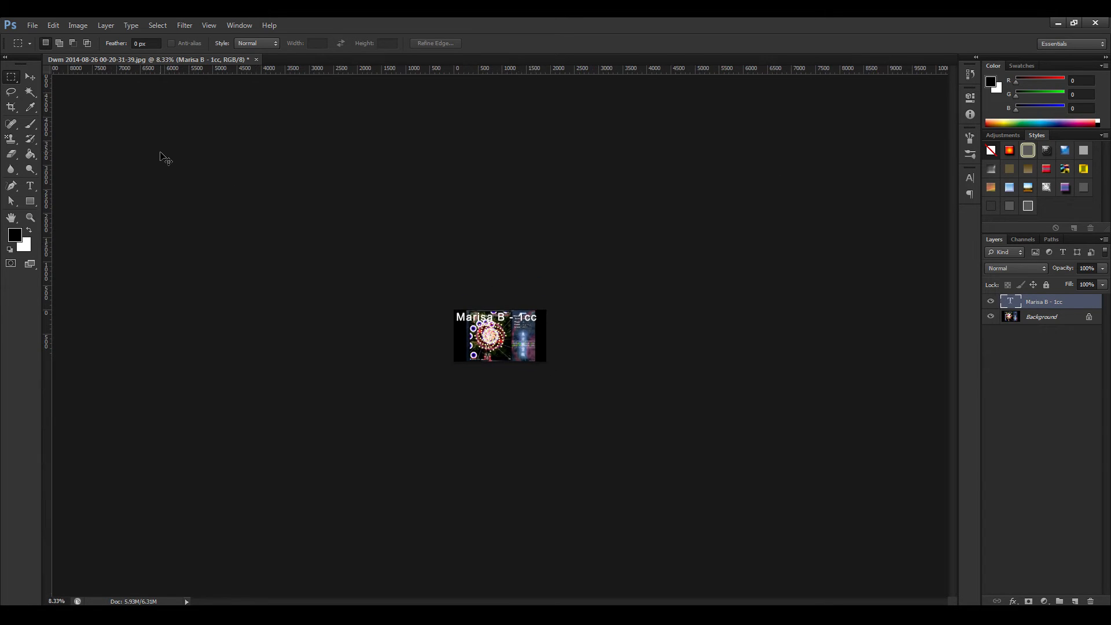
key(ctrl+minus)
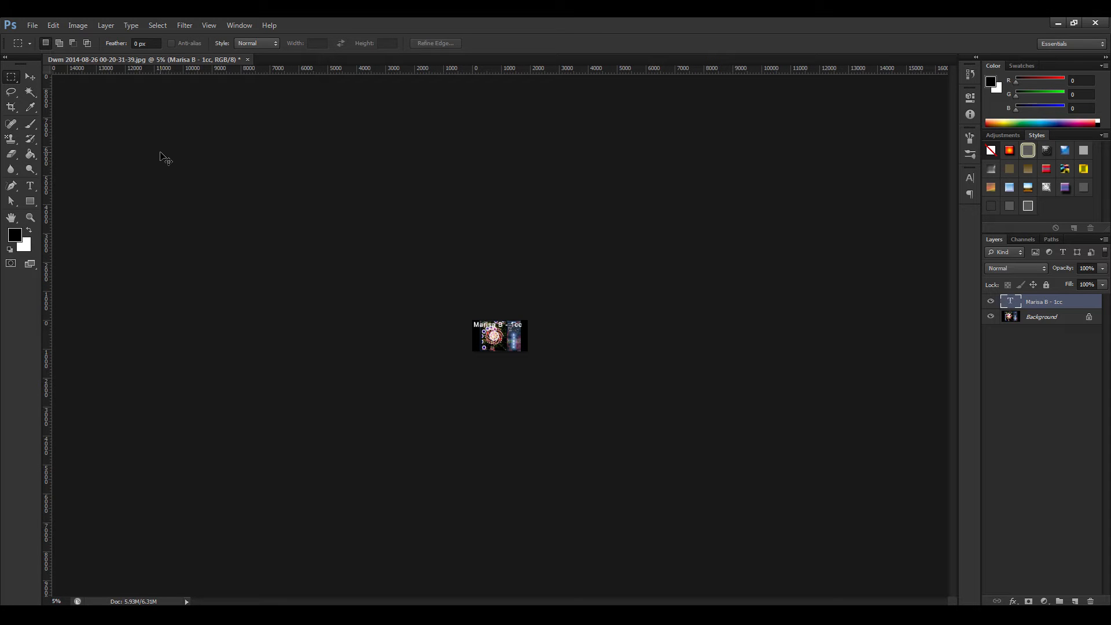
key(ctrl+plus)
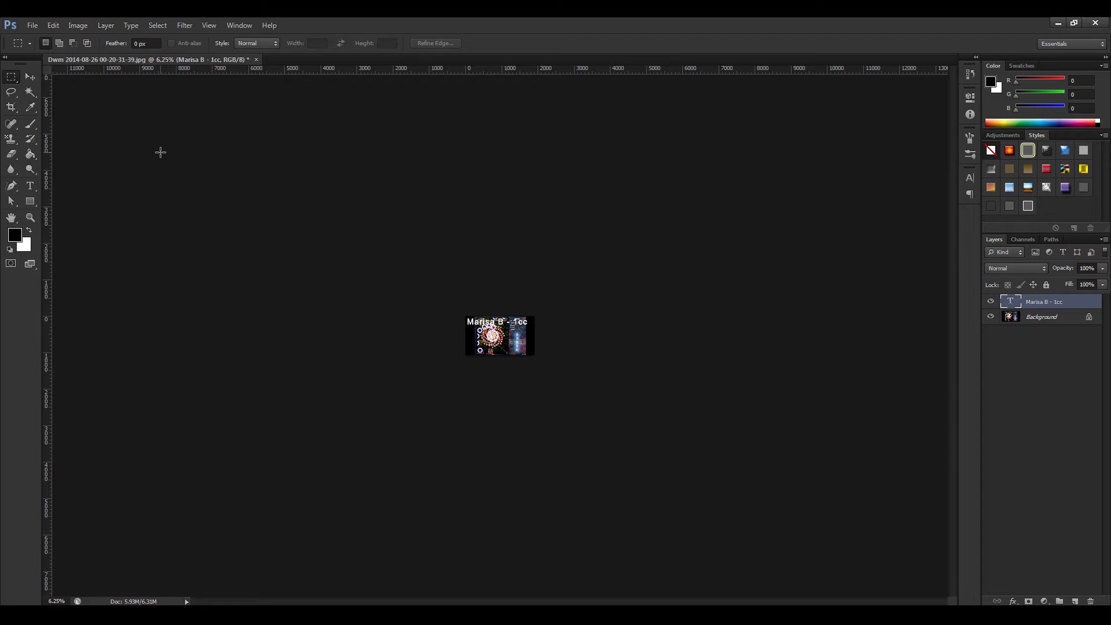
key(ctrl+plus)
key(ctrl+plus)
key(ctrl+plus)
key(ctrl+plus)
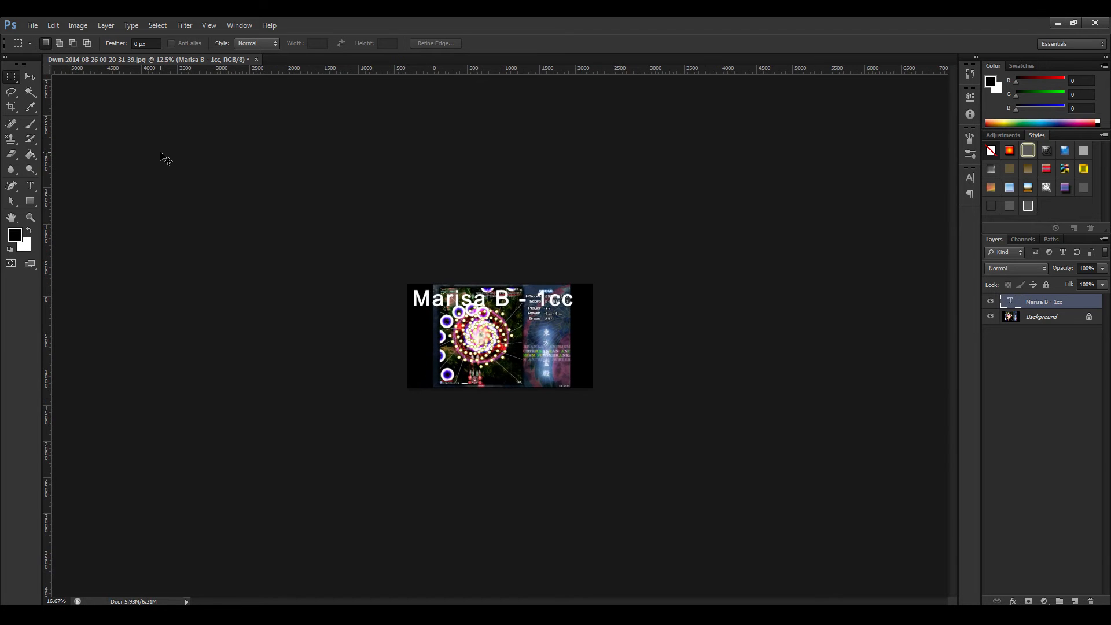
key(ctrl+plus)
key(ctrl+plus)
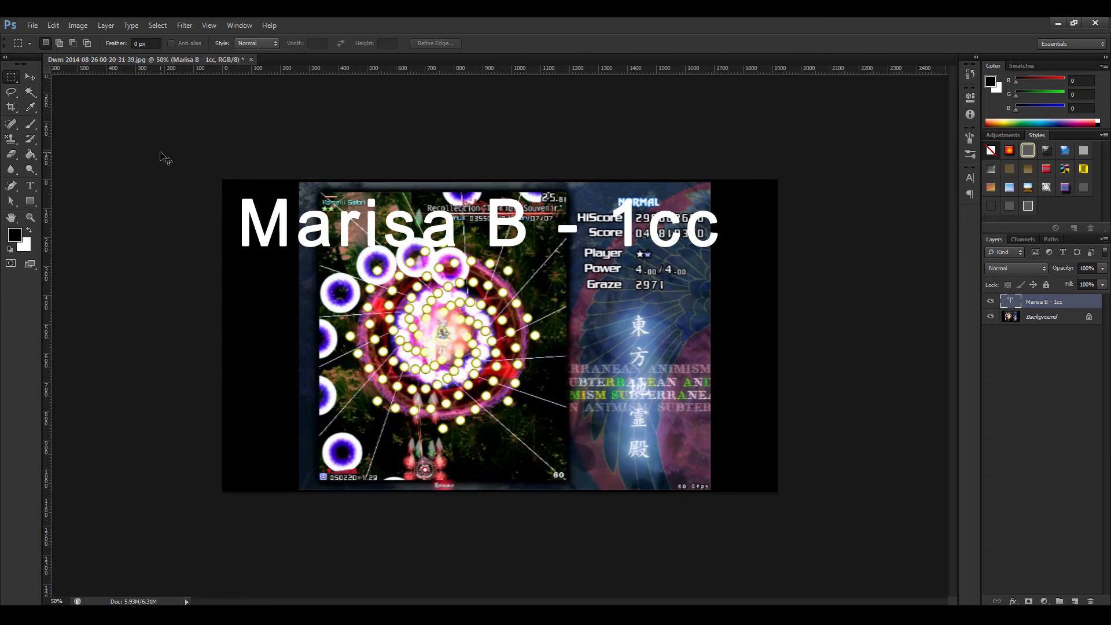
key(ctrl+minus)
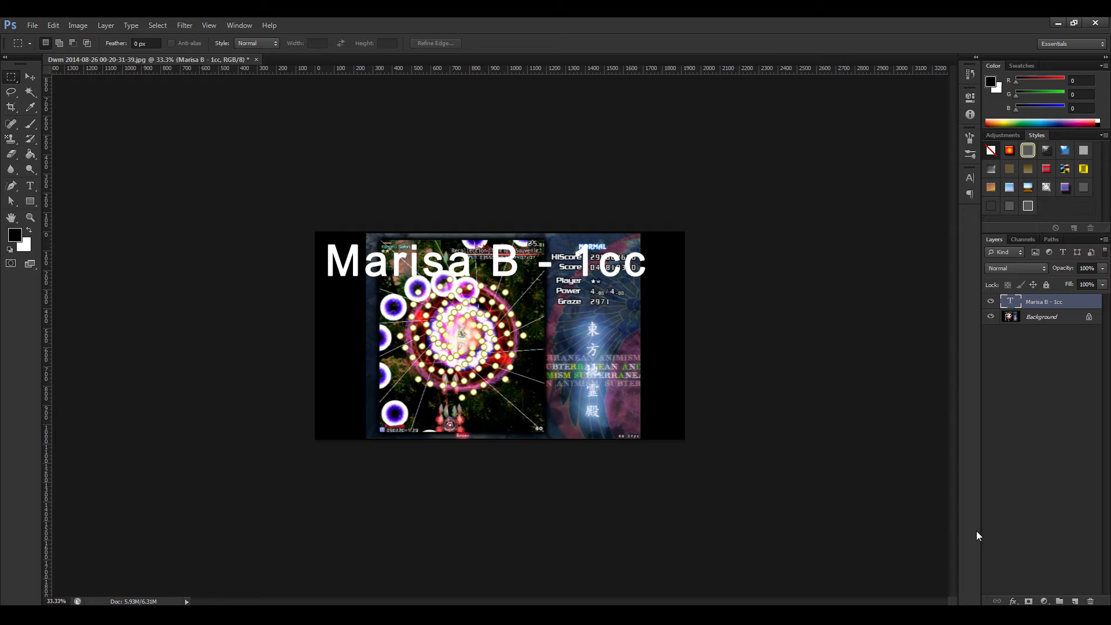
Add a black 20 px outside stroke to the "Marisa B - 1cc" text layer.
click(1012, 601)
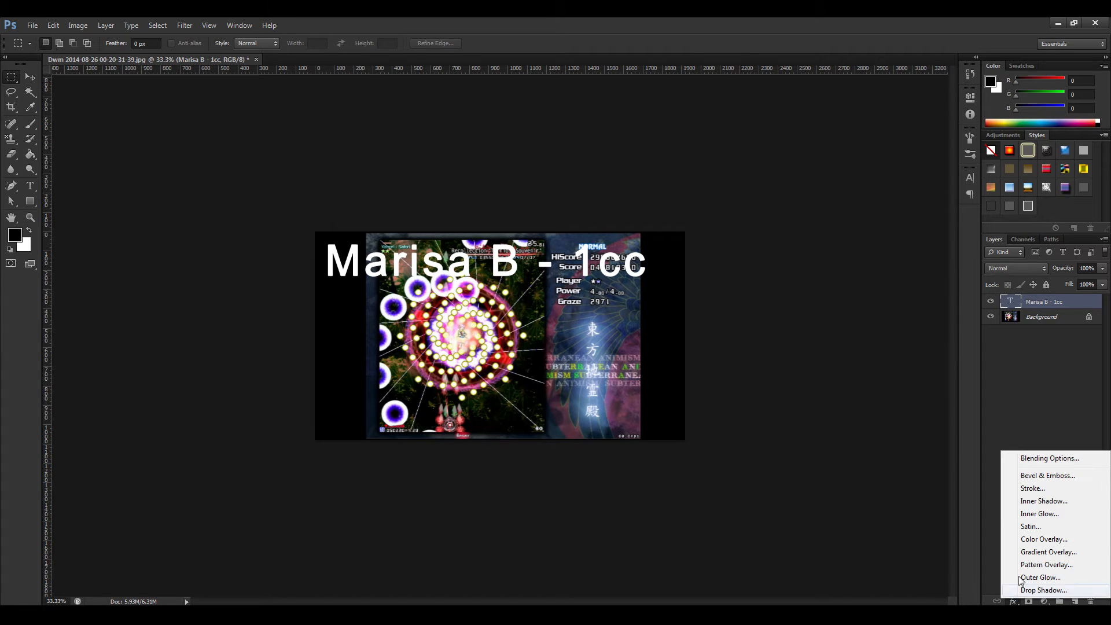
click(1028, 488)
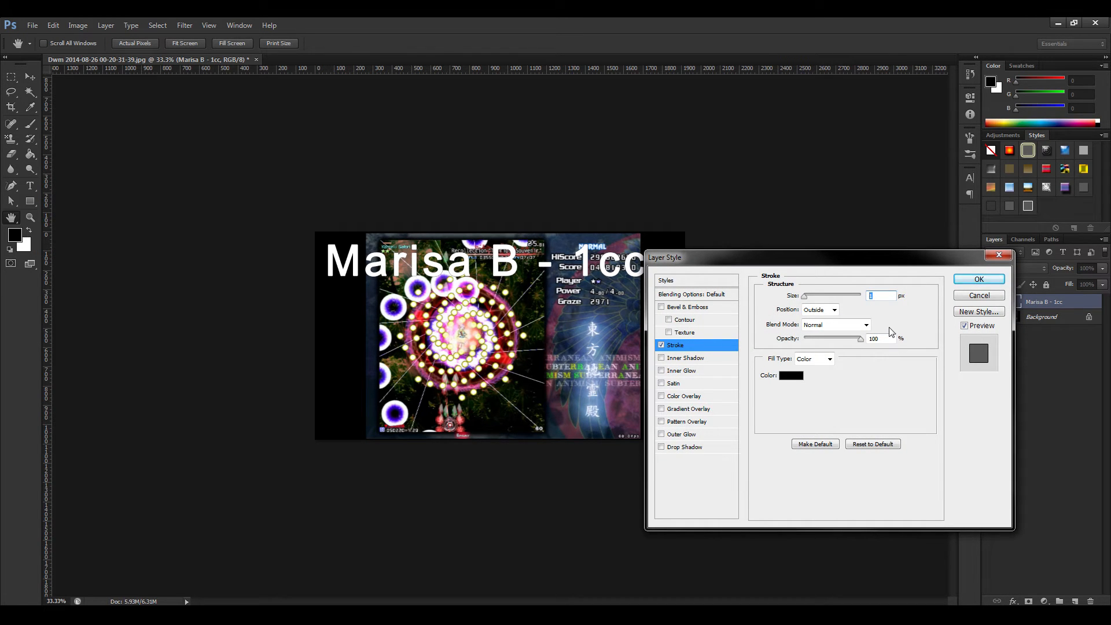
drag(874, 259, 914, 256)
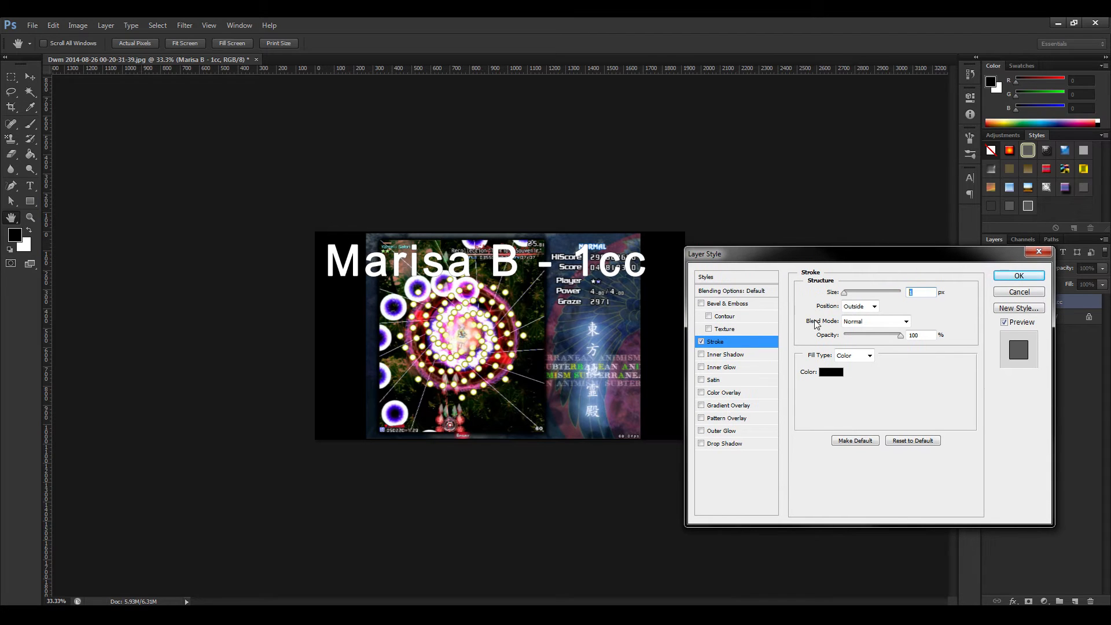
drag(815, 258, 795, 224)
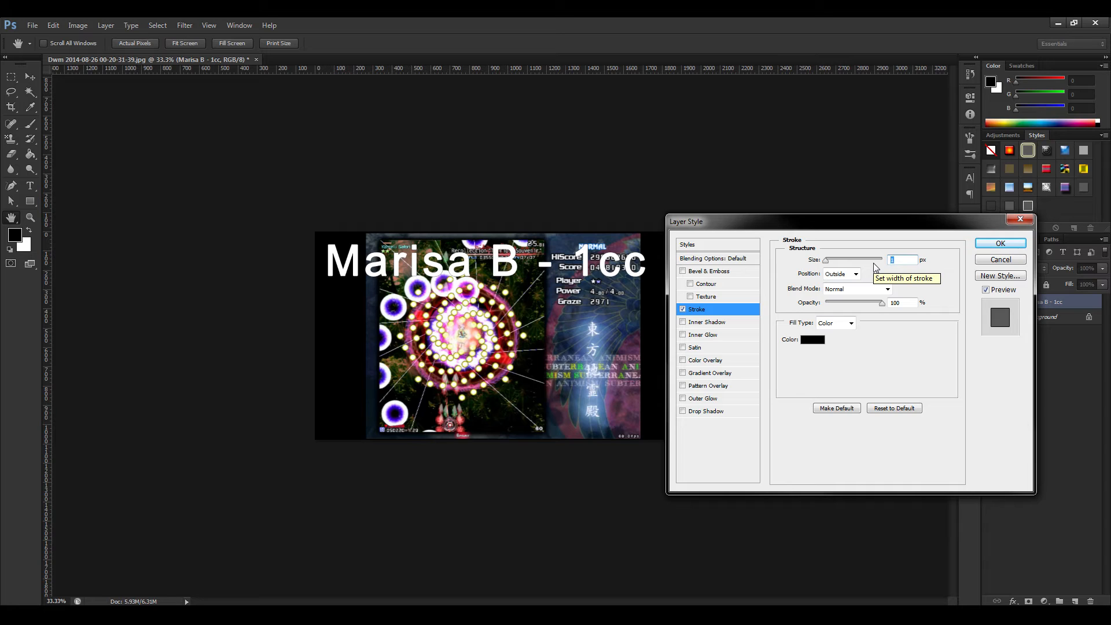
text(15)
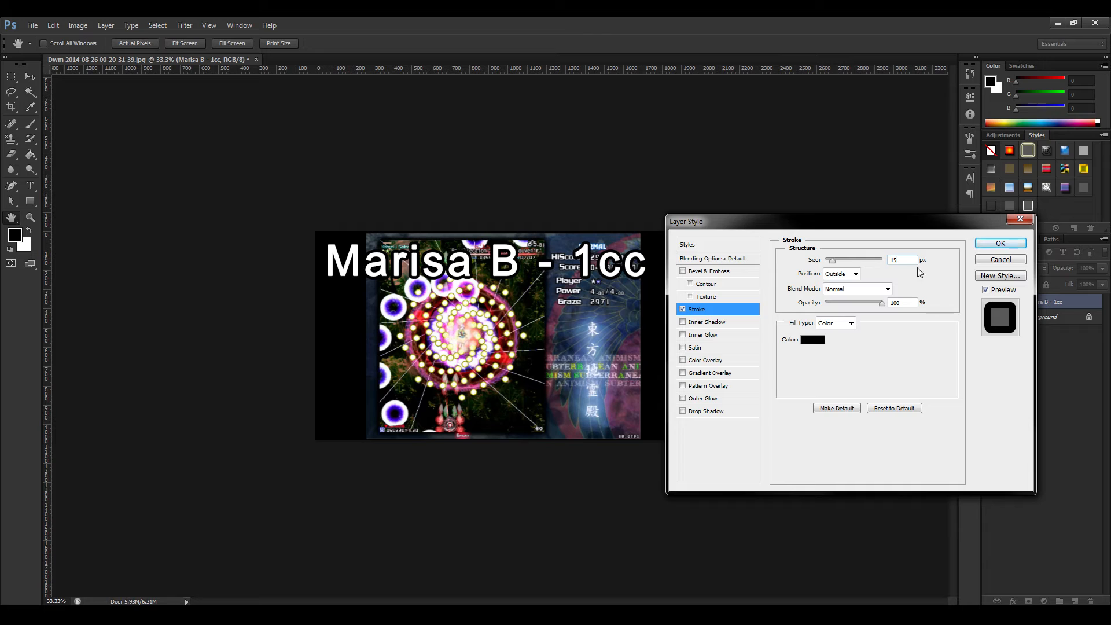
key(BackSpace)
text(7)
key(BackSpace)
key(BackSpace)
text(20)
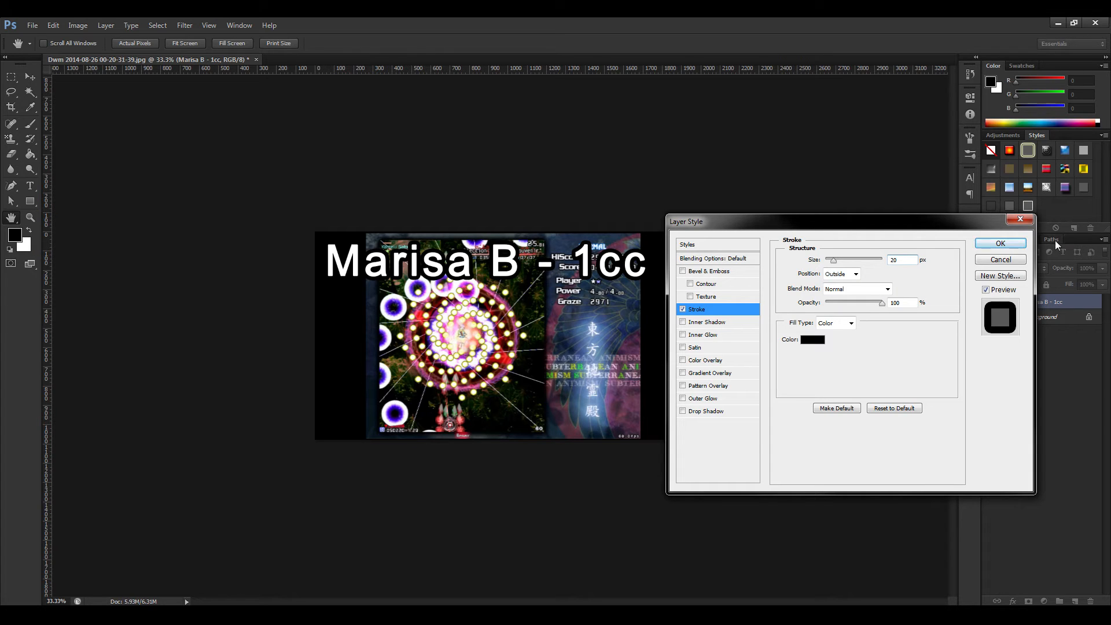
click(1004, 243)
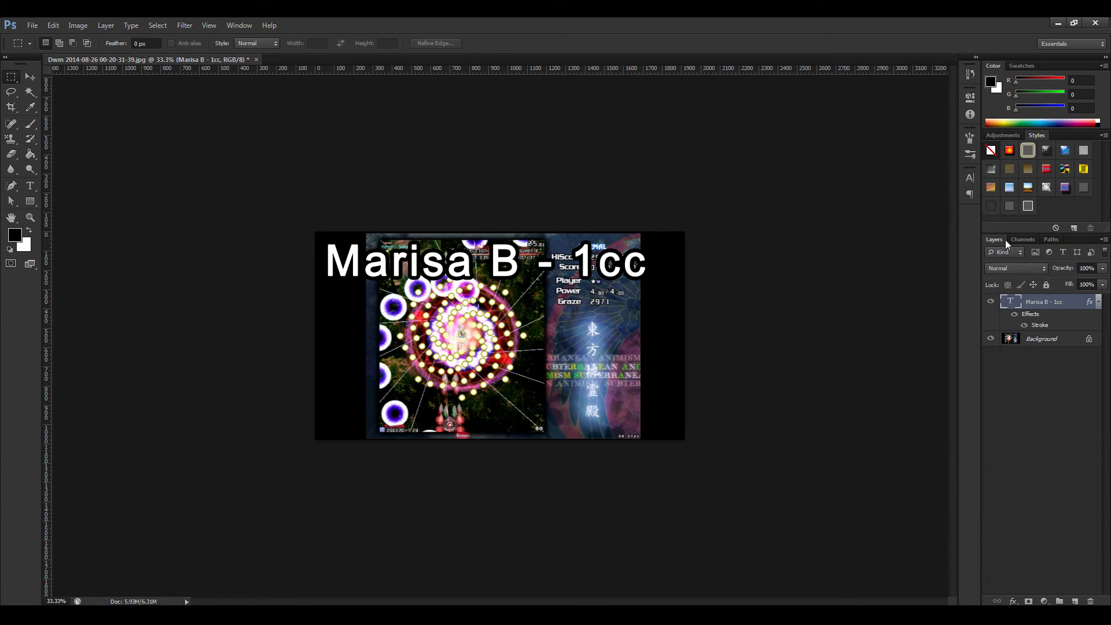
Check how readable the outlined "Marisa B - 1cc" title is with the image reduced to thumbnail size.
key(ctrl+minus)
key(ctrl+minus)
key(ctrl+minus)
key(ctrl+minus)
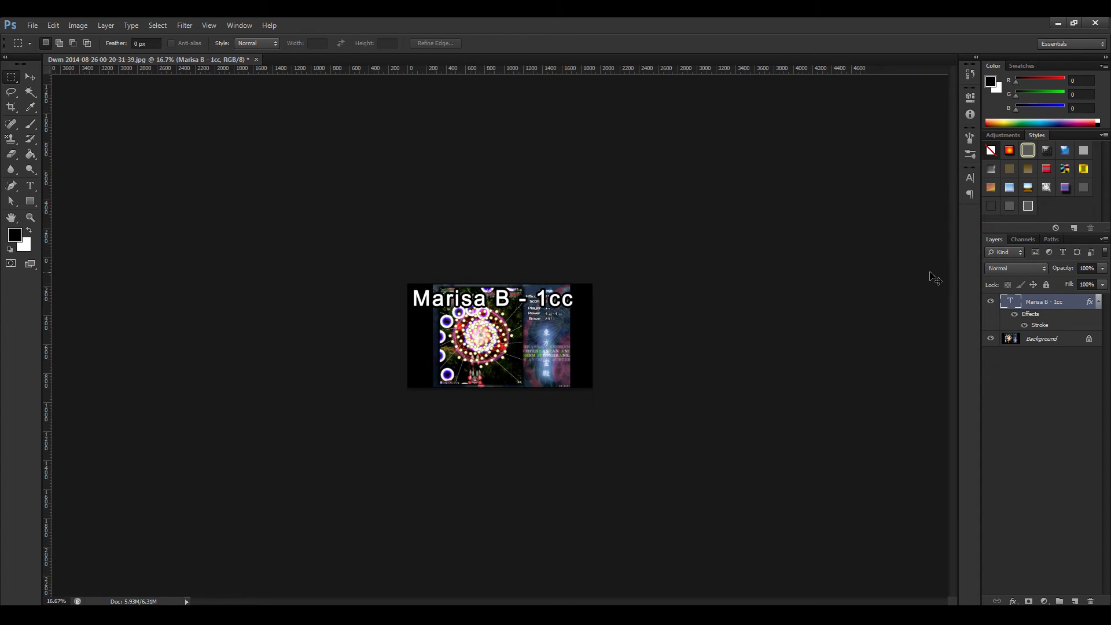
key(ctrl+minus)
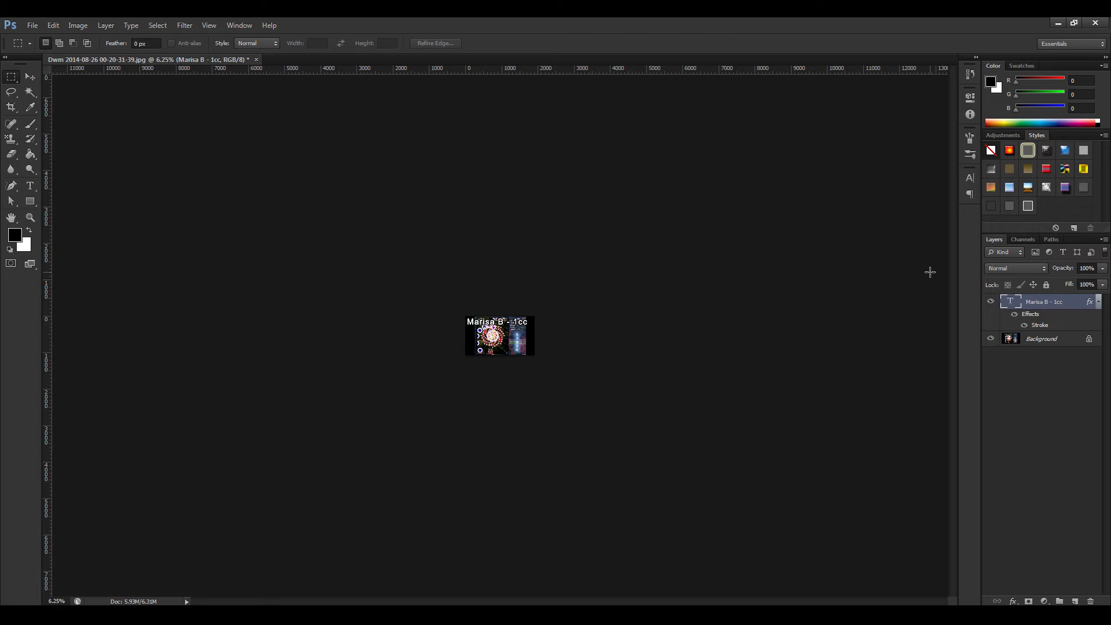
key(ctrl+plus)
key(ctrl+plus)
key(ctrl+plus)
key(ctrl+plus)
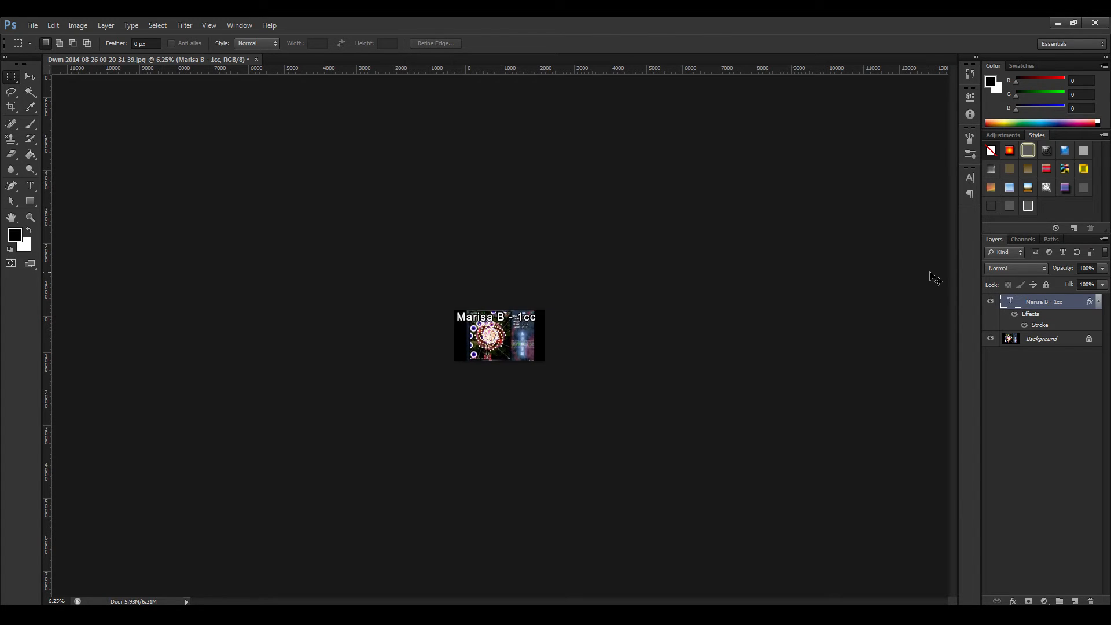
key(ctrl+plus)
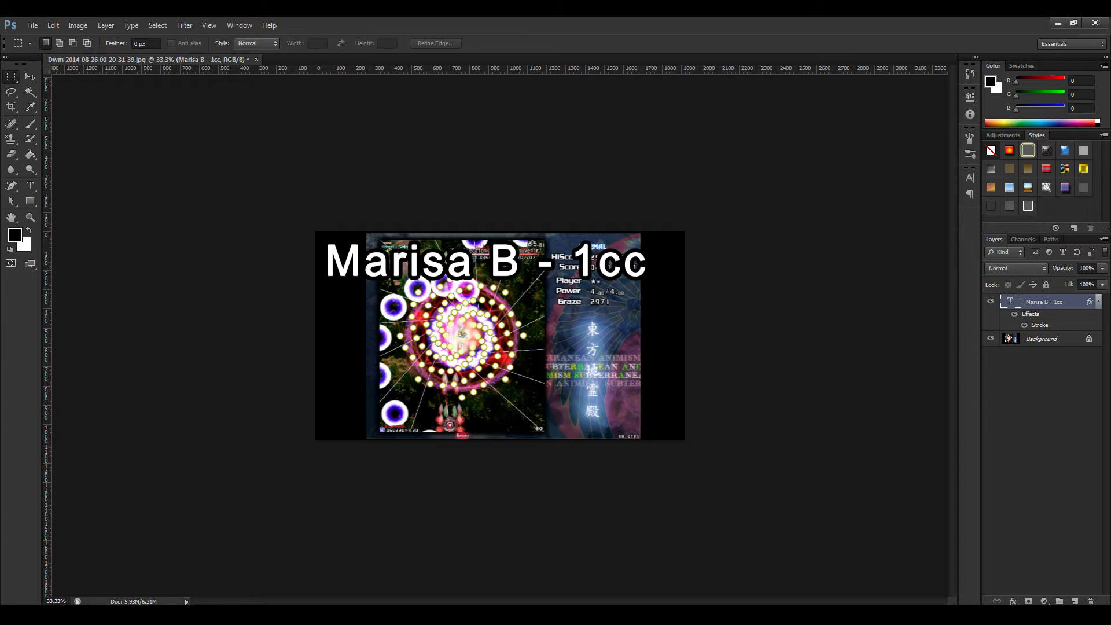
Place the Th135Marisa image into the thumbnail, enlarge it to about 150% and position it over the picture's left side.
drag(1110, 230, 385, 336)
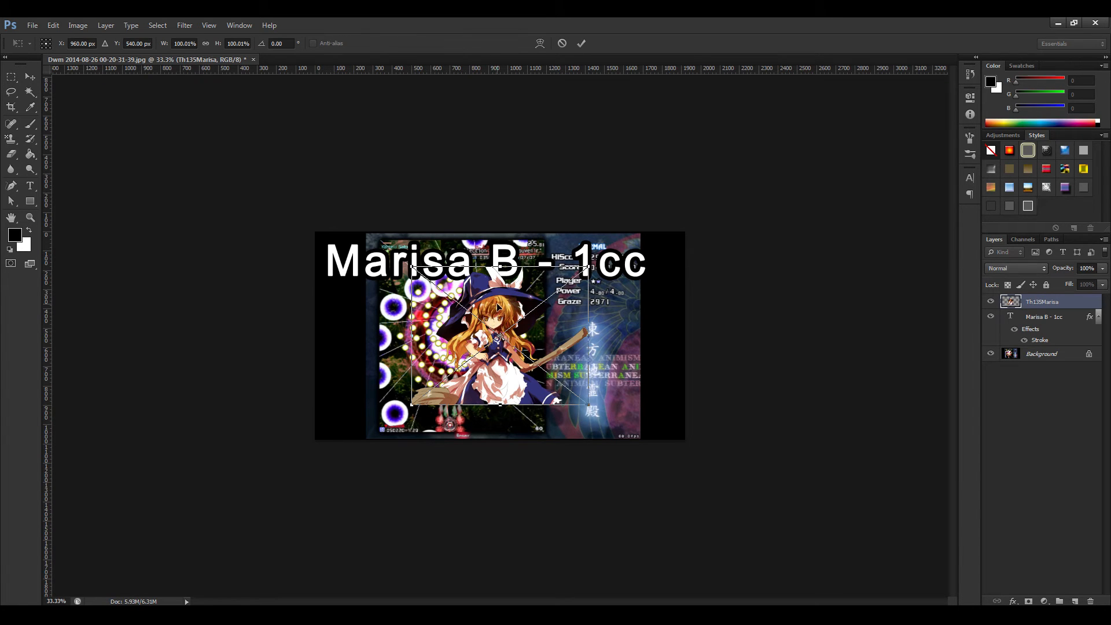
drag(498, 306, 372, 297)
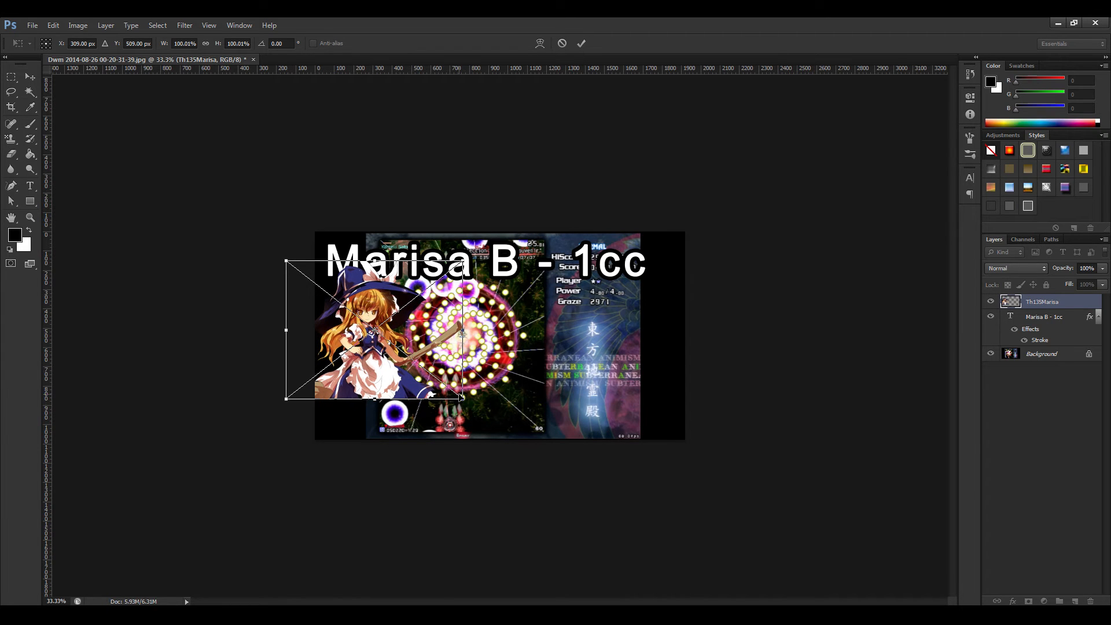
drag(461, 398, 552, 469)
drag(396, 319, 384, 322)
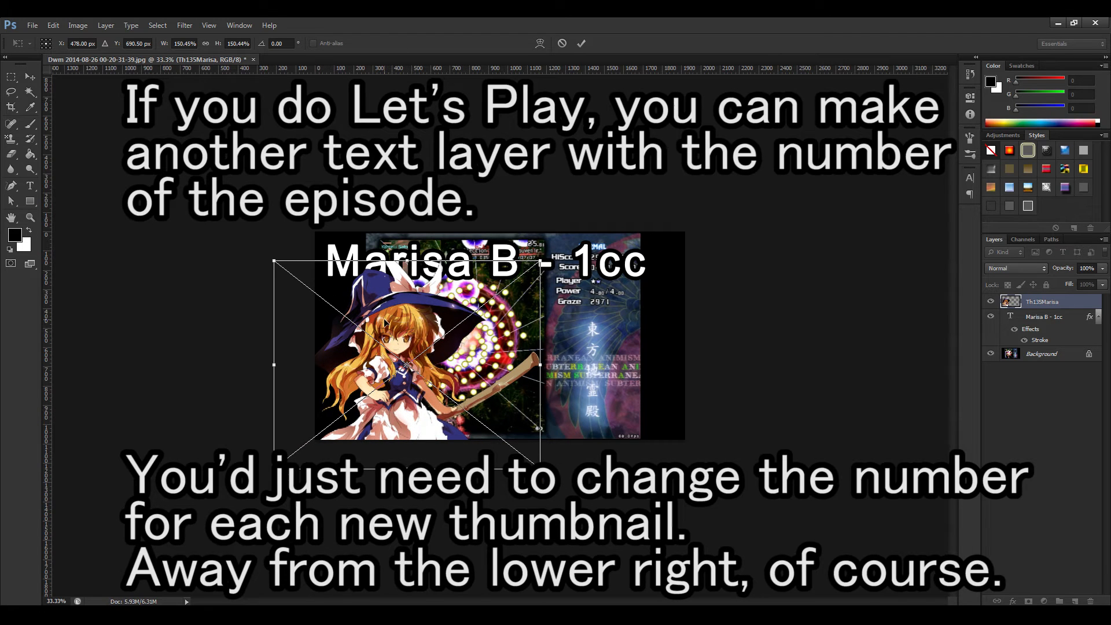
key(Return)
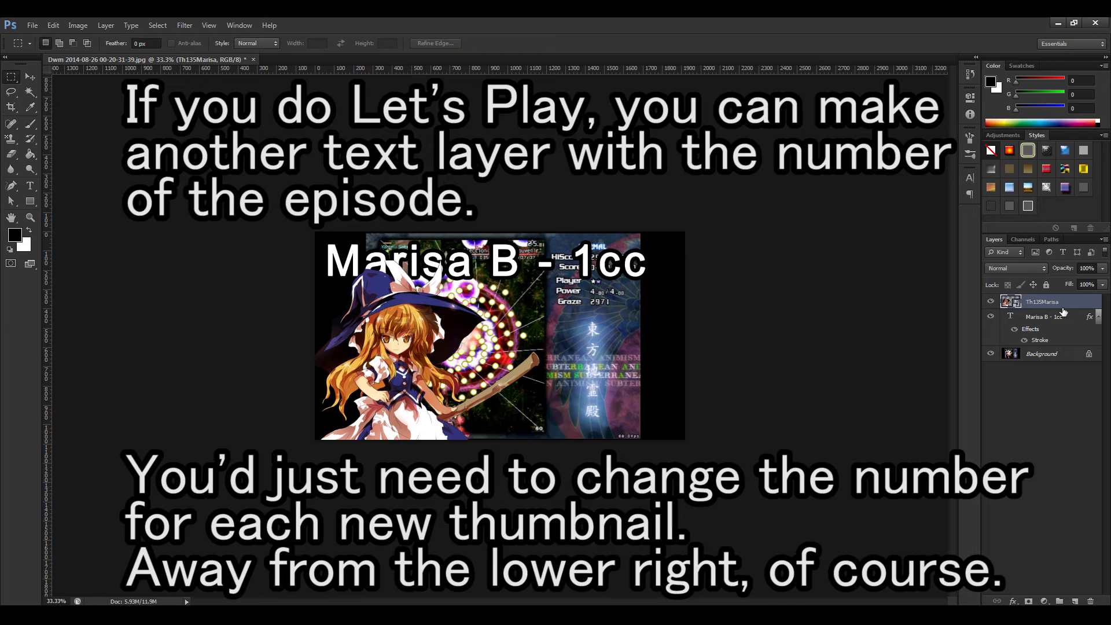
Put the Th135Marisa layer beneath the "Marisa B - 1cc" text and shift the character slightly toward the image's left edge.
drag(1041, 304, 1039, 346)
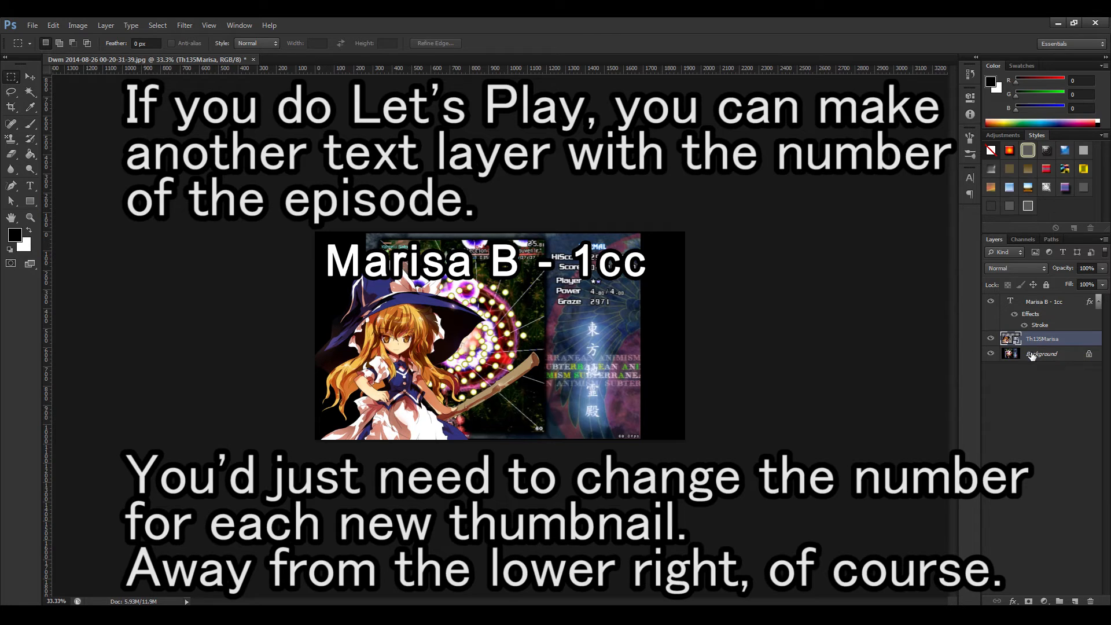
click(30, 76)
drag(376, 322, 359, 322)
click(729, 388)
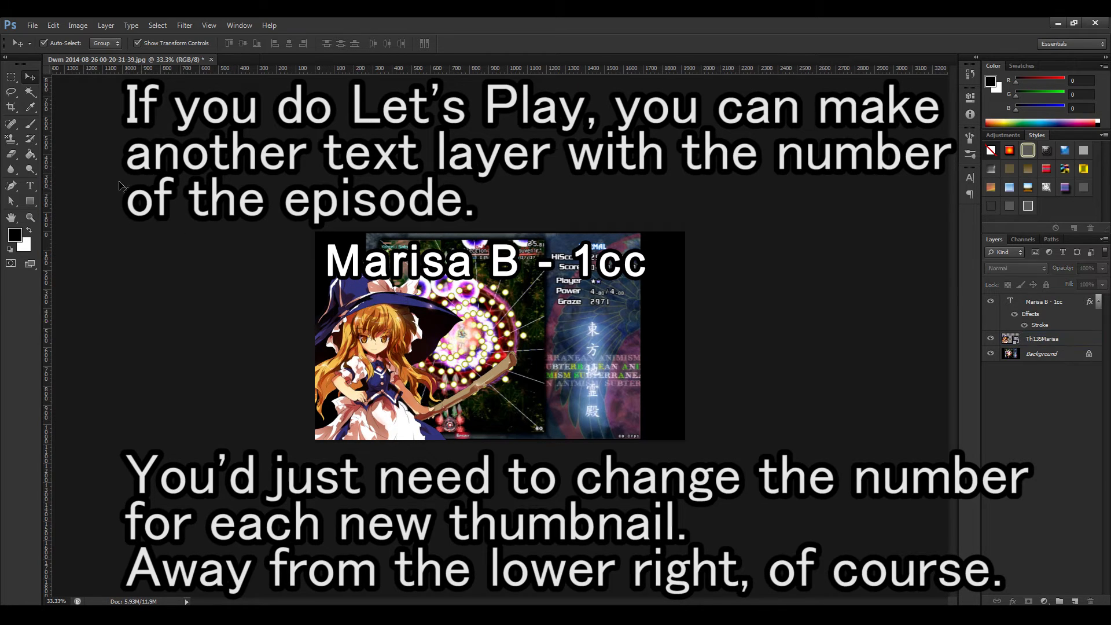
Mark the image's lower-right corner area with a rectangular selection and deselect it.
click(11, 77)
drag(685, 439, 536, 385)
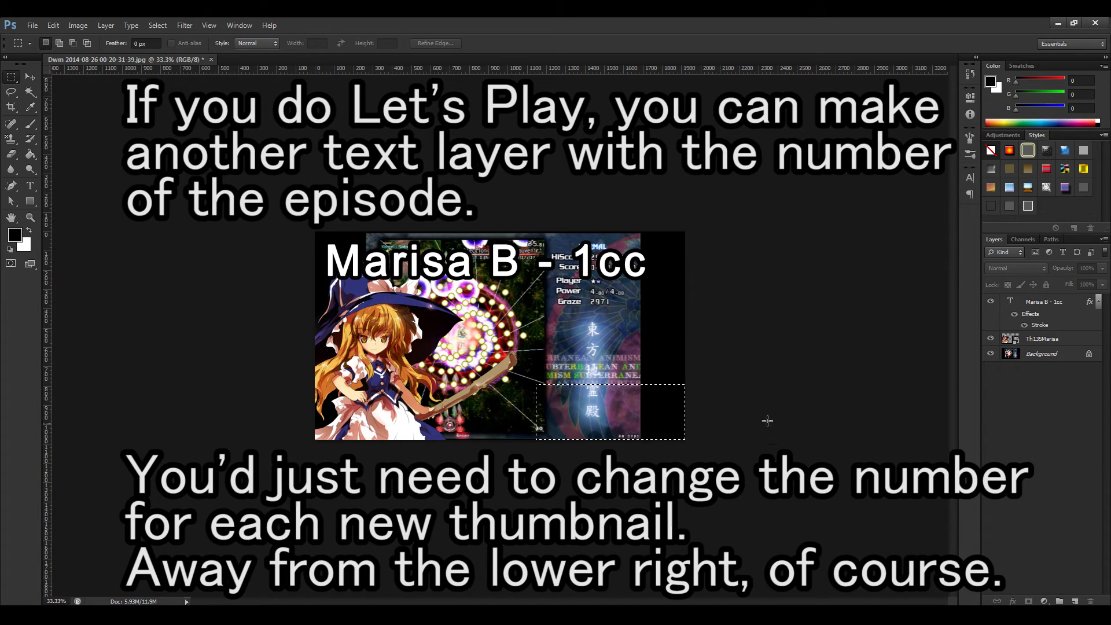
click(815, 271)
key(ctrl+minus)
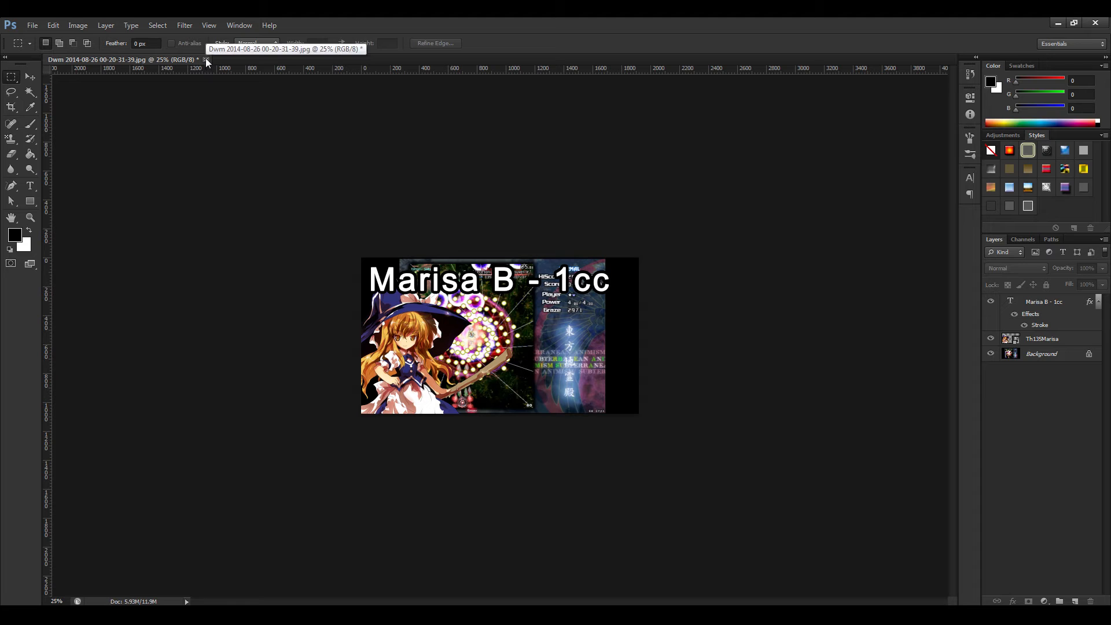
click(32, 25)
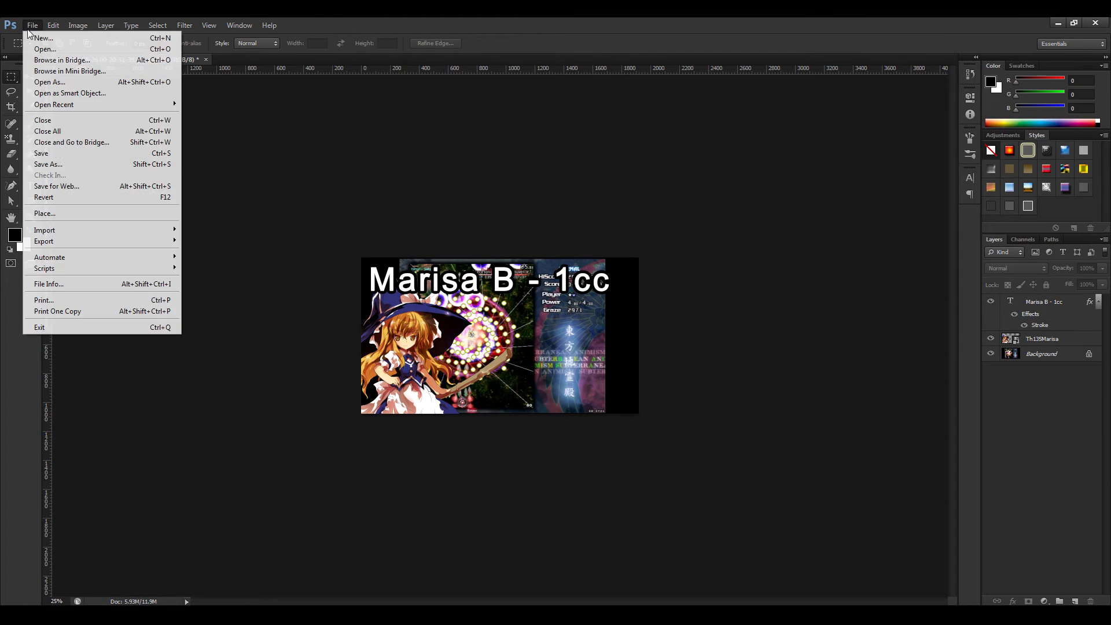
click(129, 166)
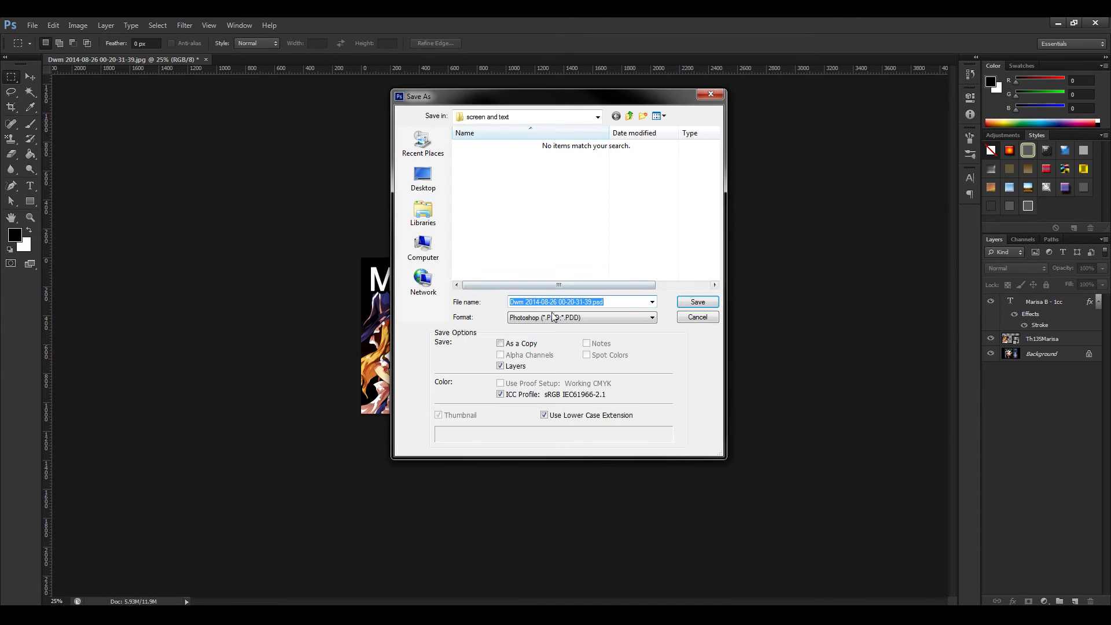
click(551, 318)
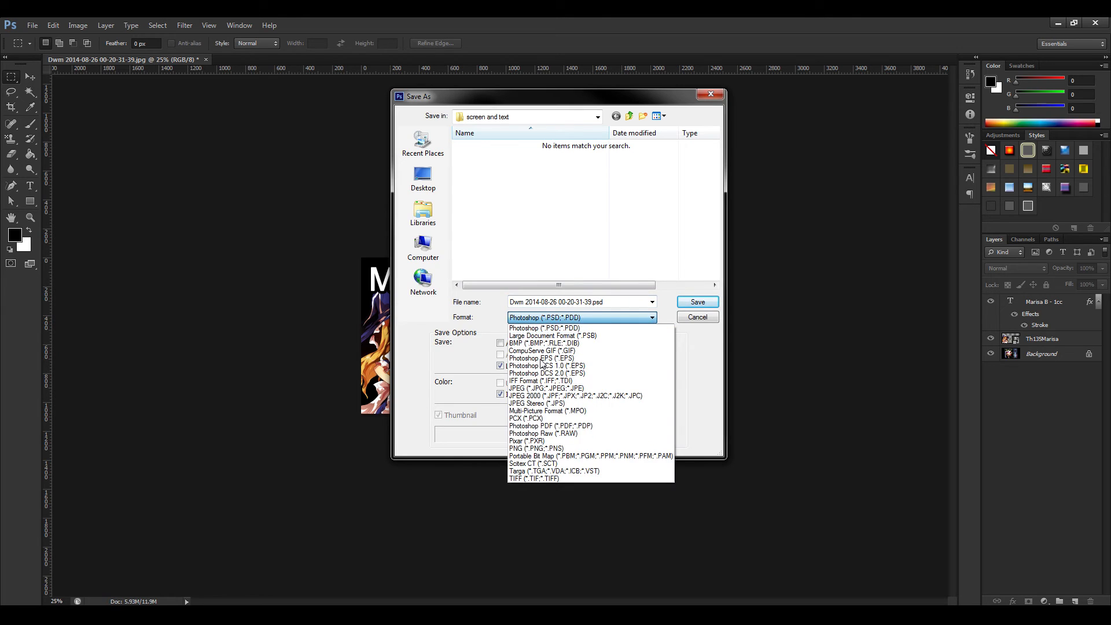
click(533, 449)
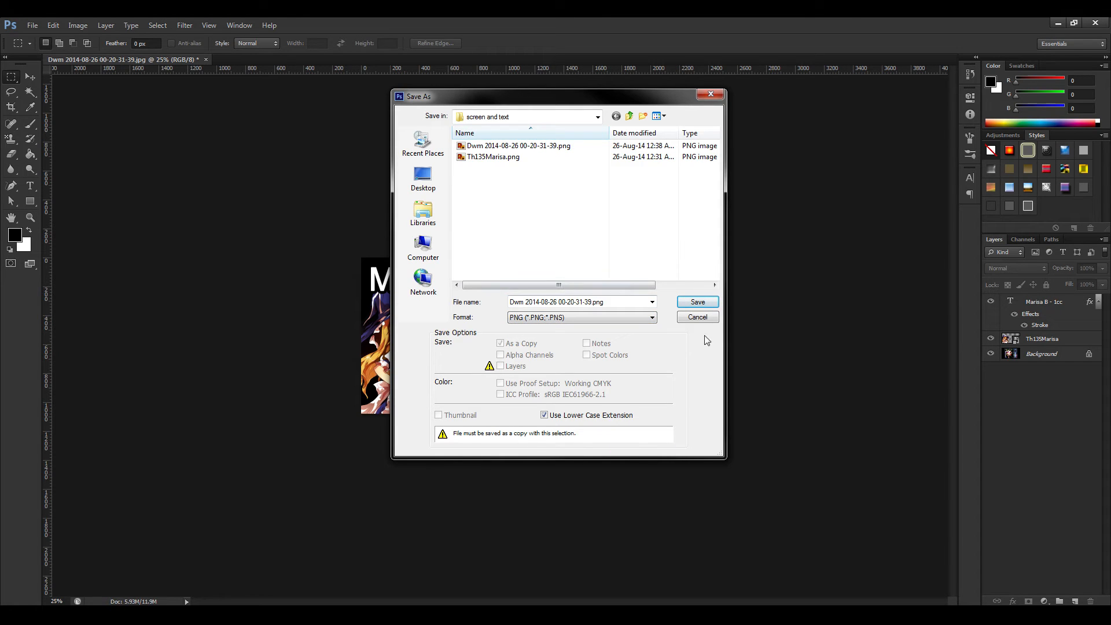
click(696, 303)
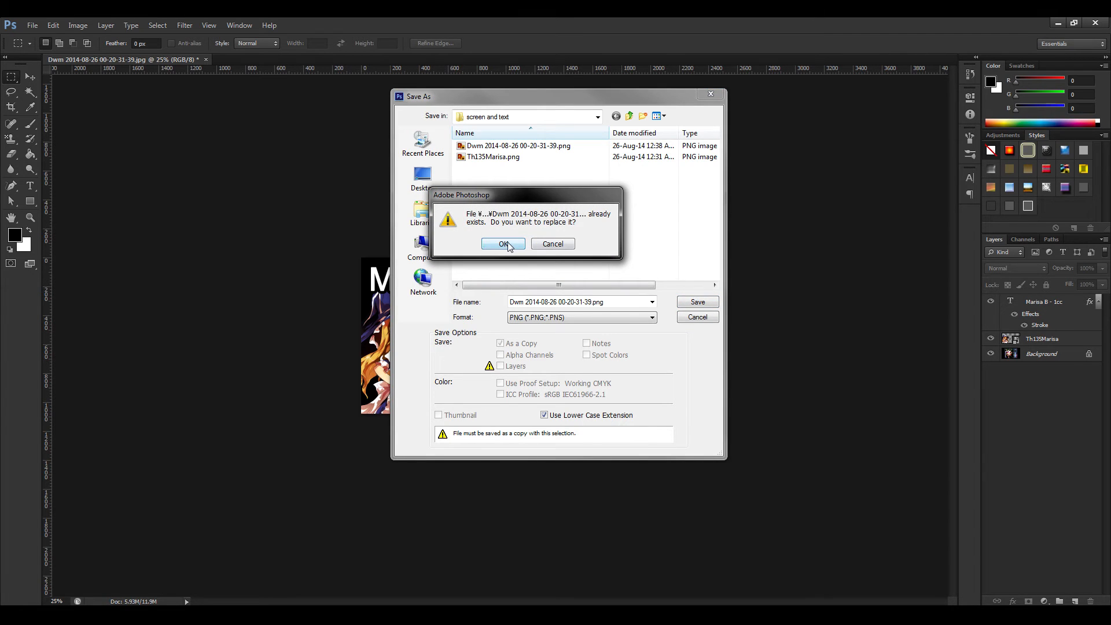
click(504, 243)
click(611, 209)
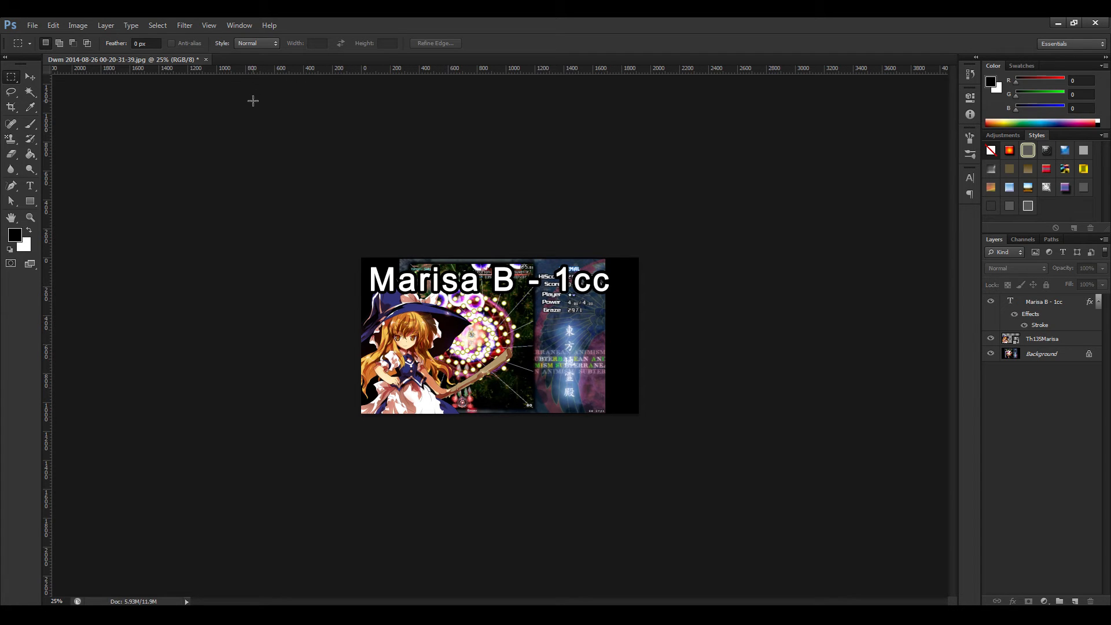
click(206, 59)
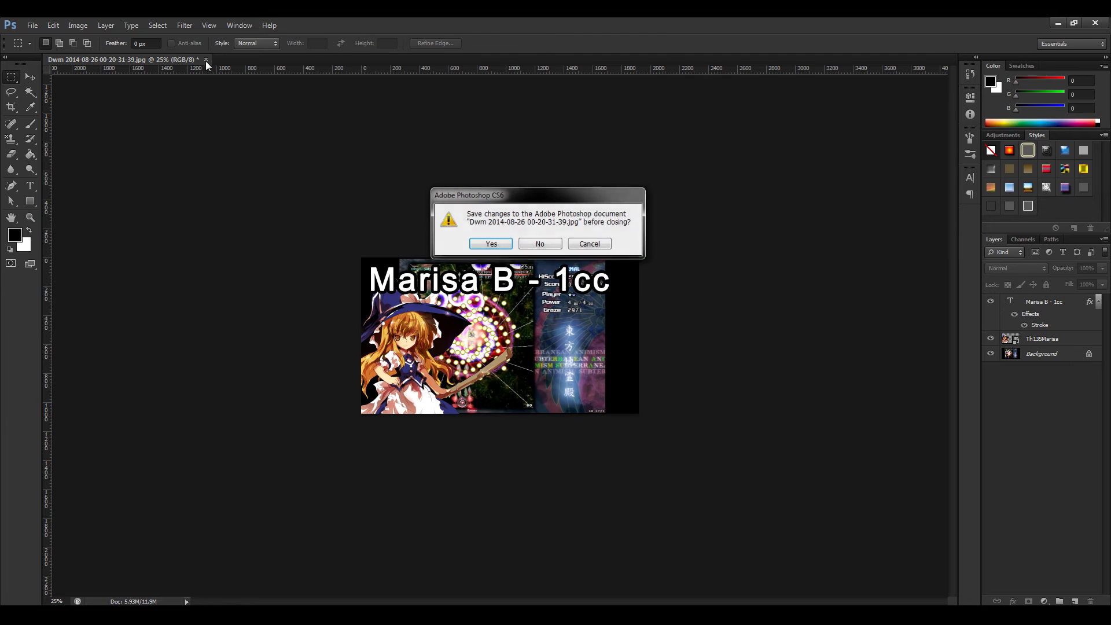
click(524, 247)
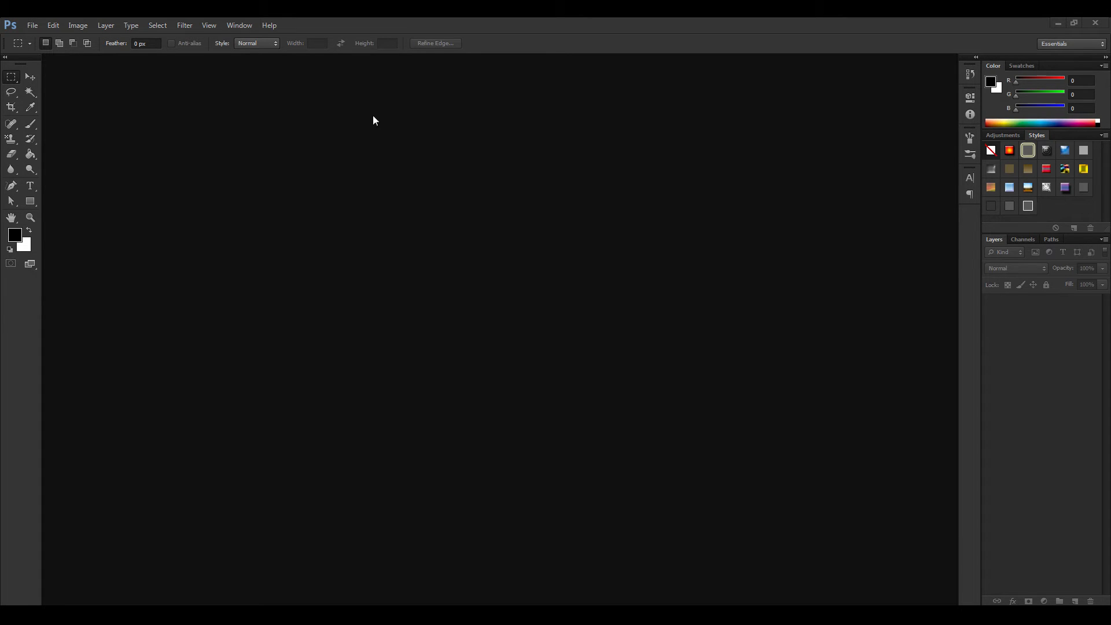
Create a new 1920 × 1080 pixel document in 16 bit RGB Color at 72 pixels/inch with a white background.
click(39, 23)
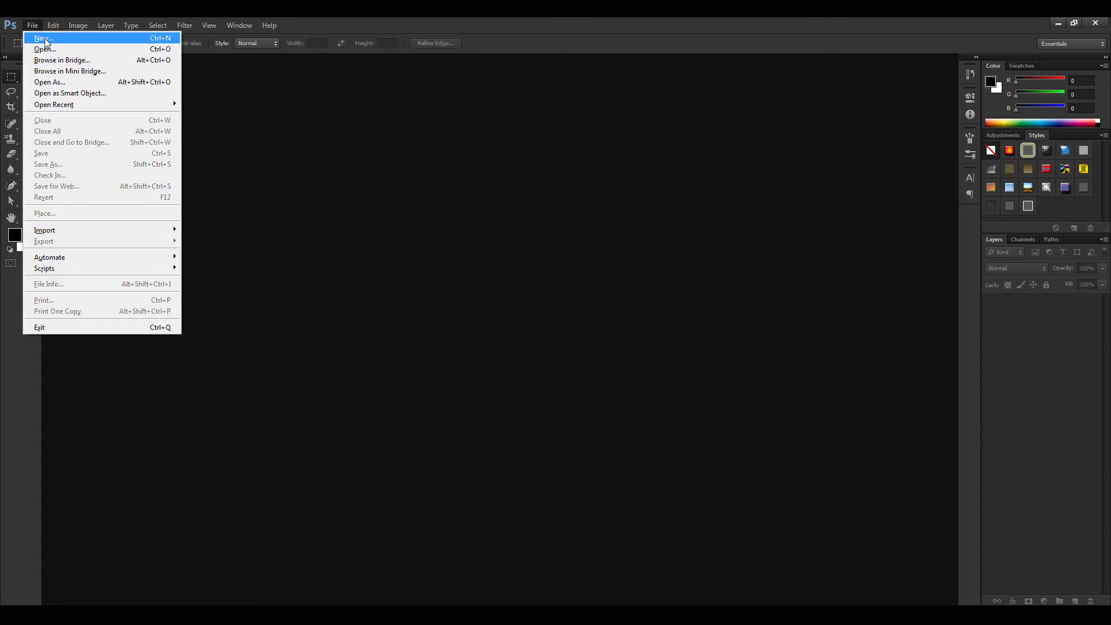
click(43, 36)
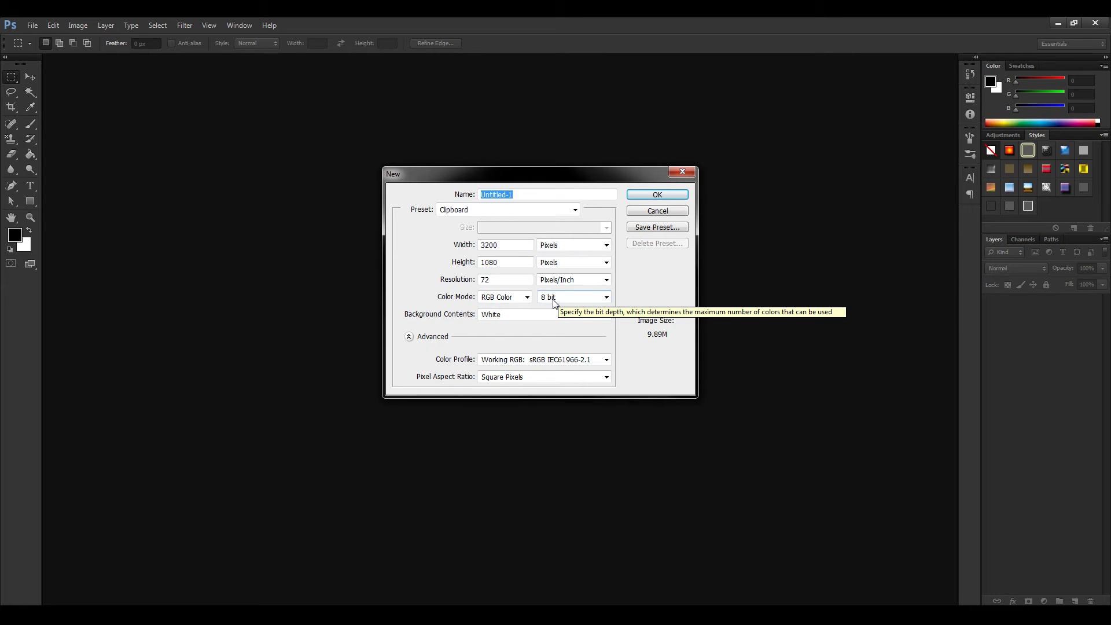
drag(499, 245, 451, 243)
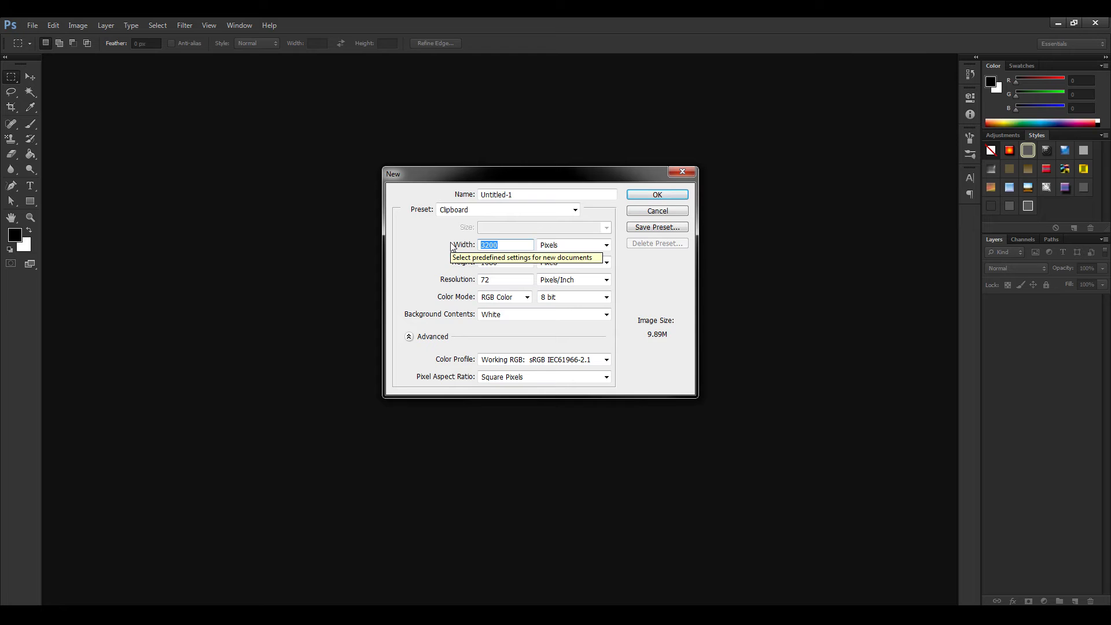
text(1920)
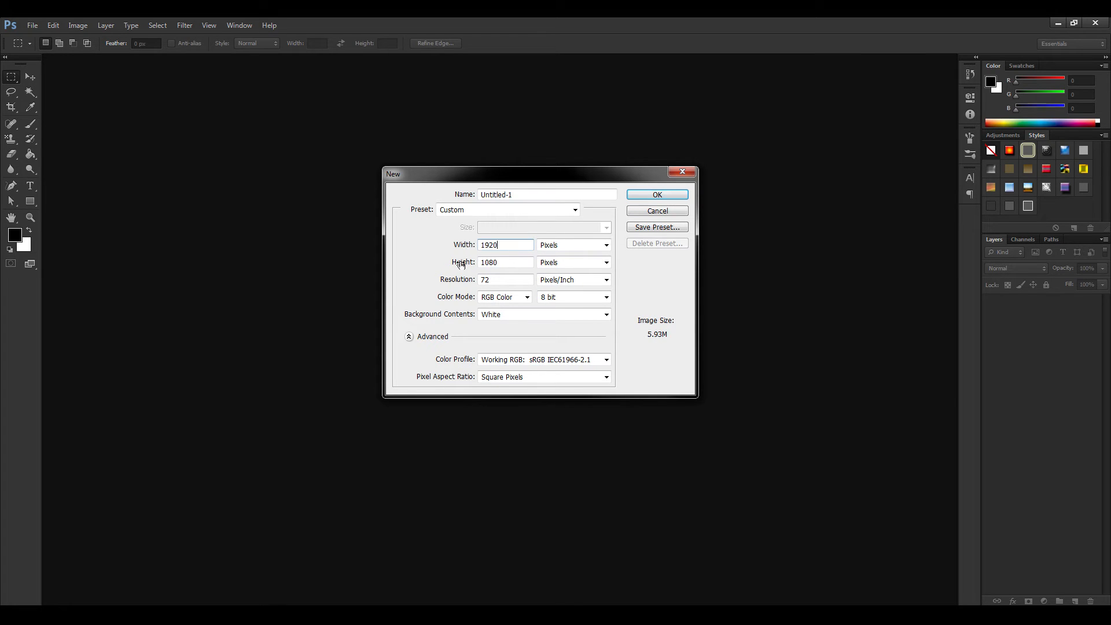
click(503, 279)
click(572, 300)
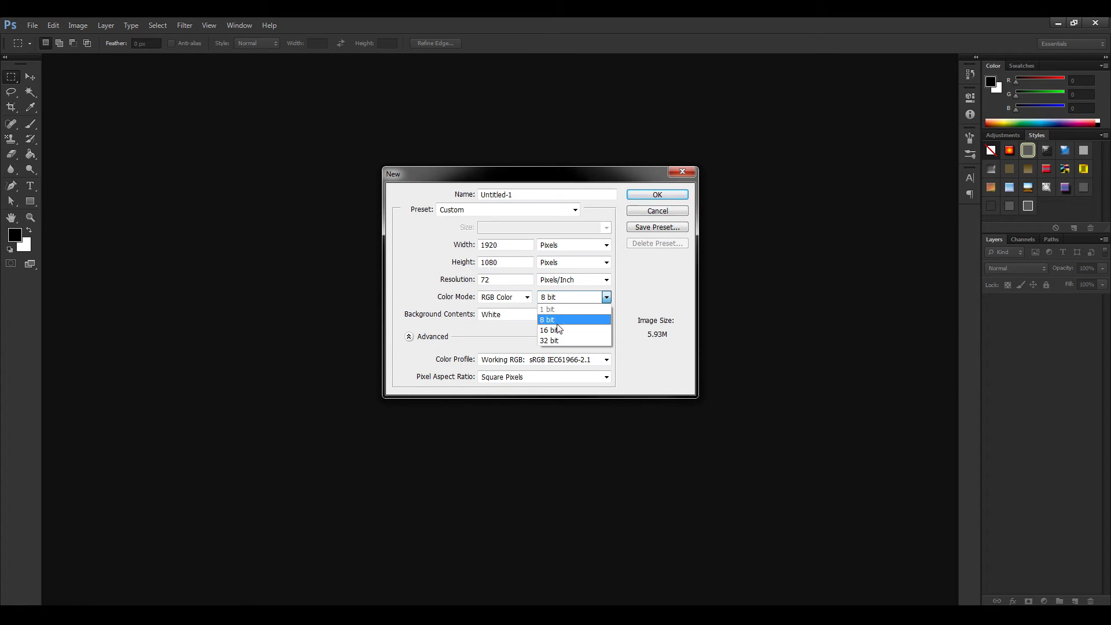
click(560, 329)
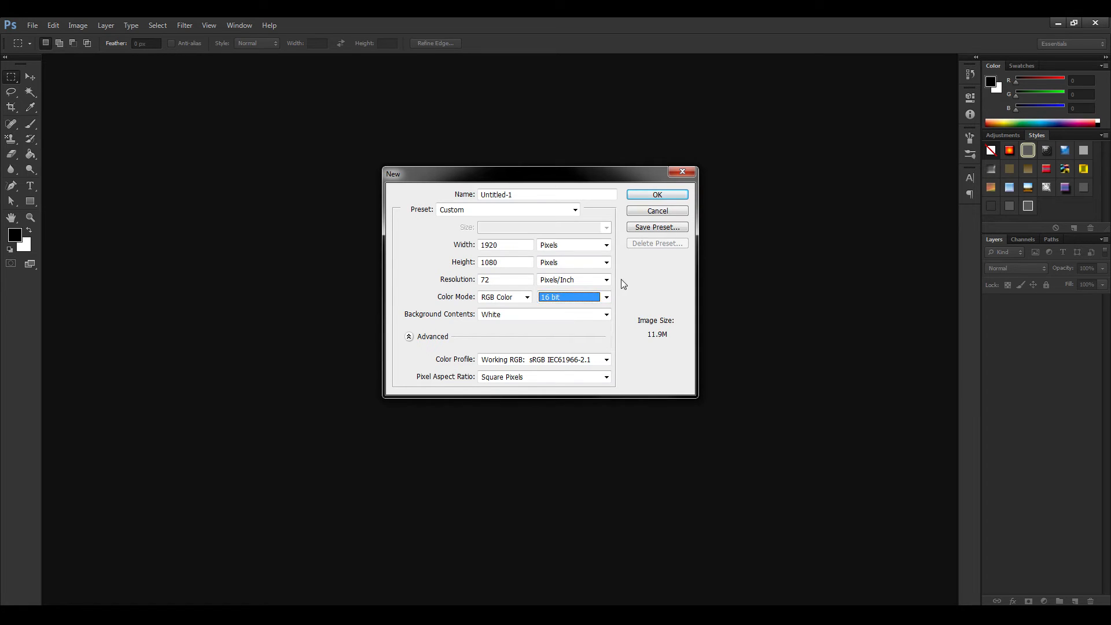
key(shift+Tab)
key(shift+Tab)
key(shift+Tab)
click(513, 280)
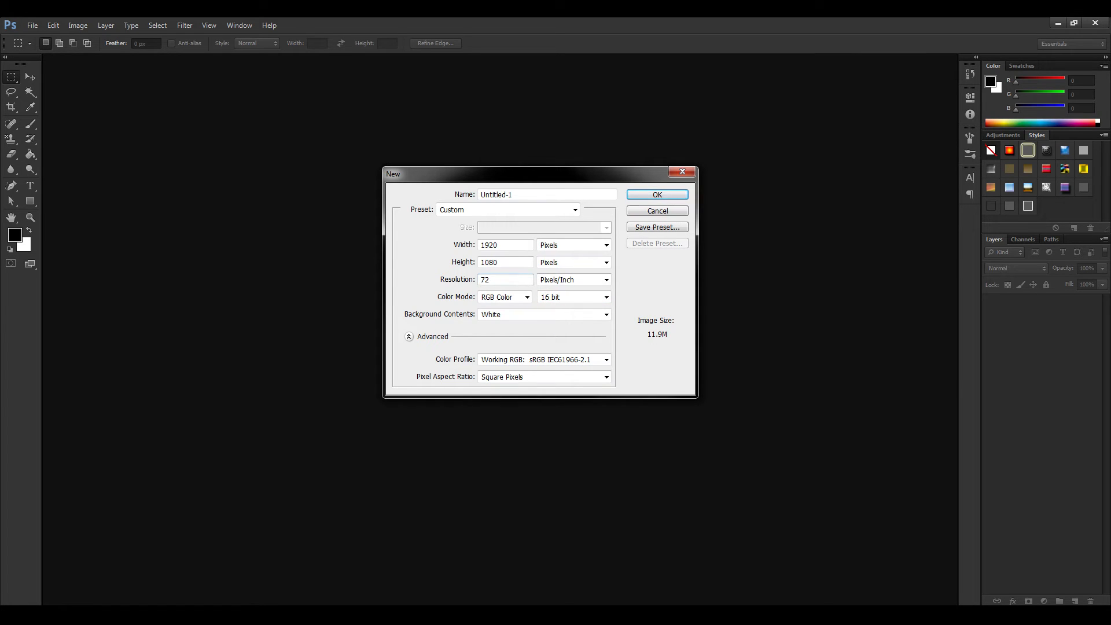
click(647, 196)
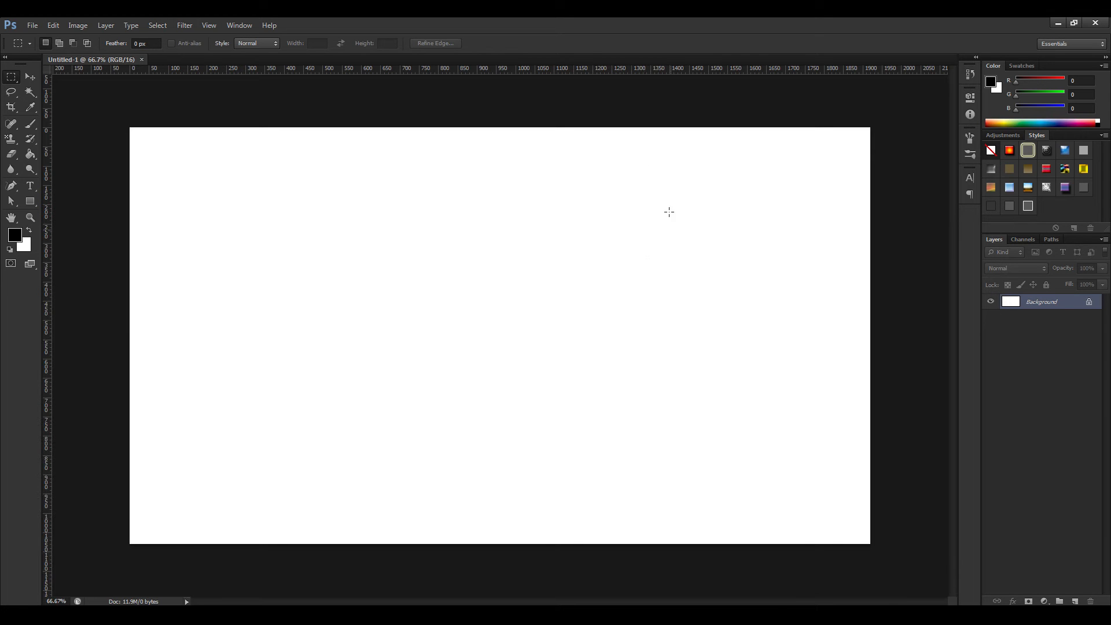
key(ctrl+minus)
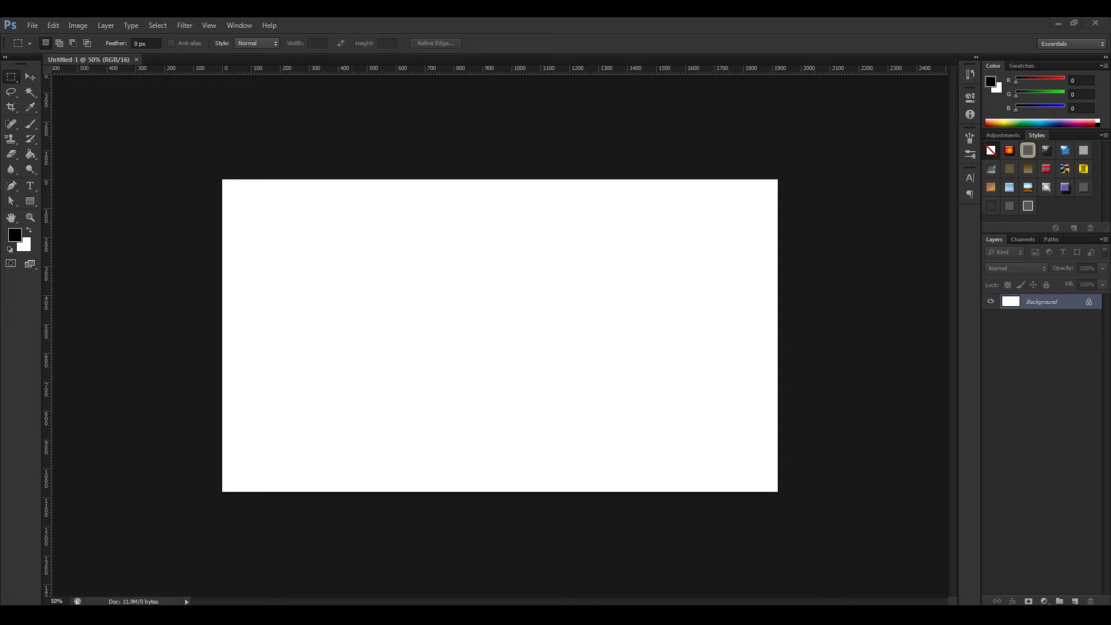
drag(1000, 201, 466, 253)
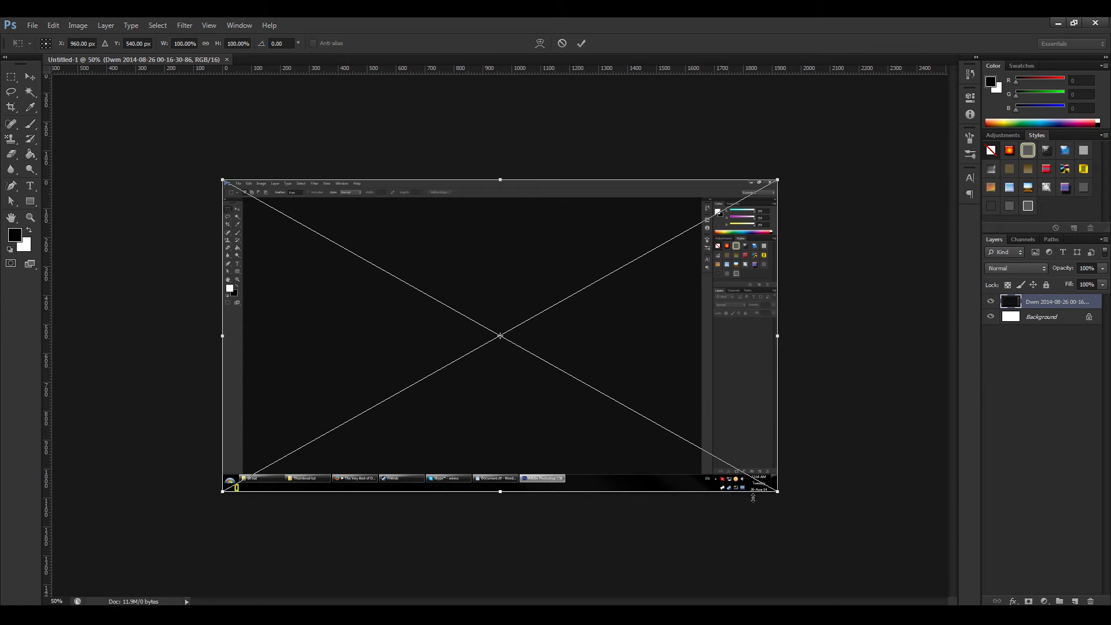
drag(501, 493, 499, 514)
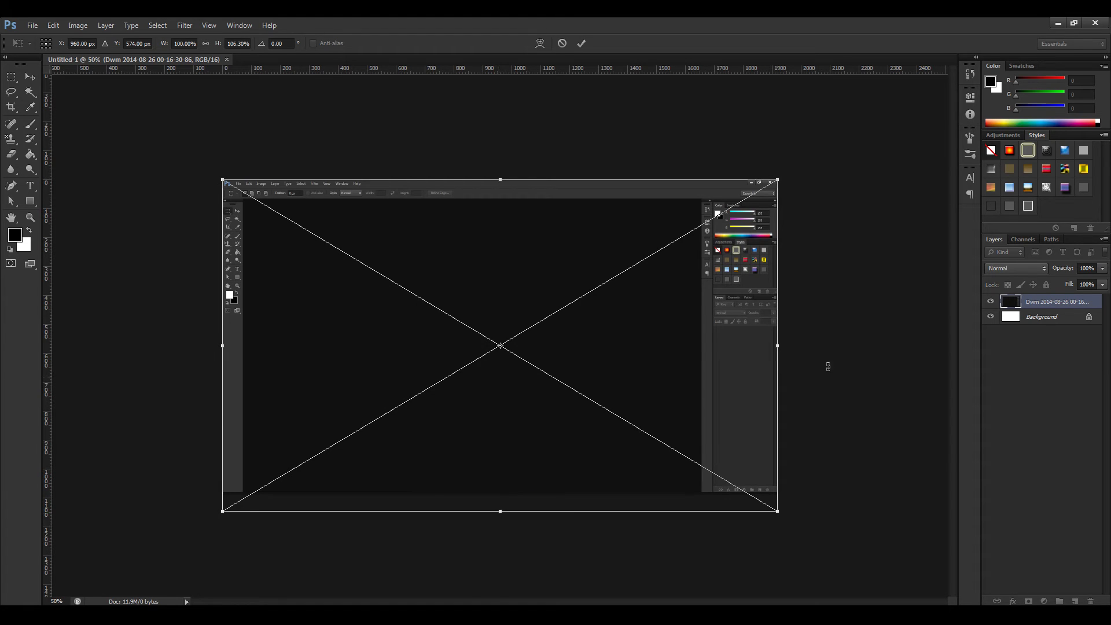
key(Return)
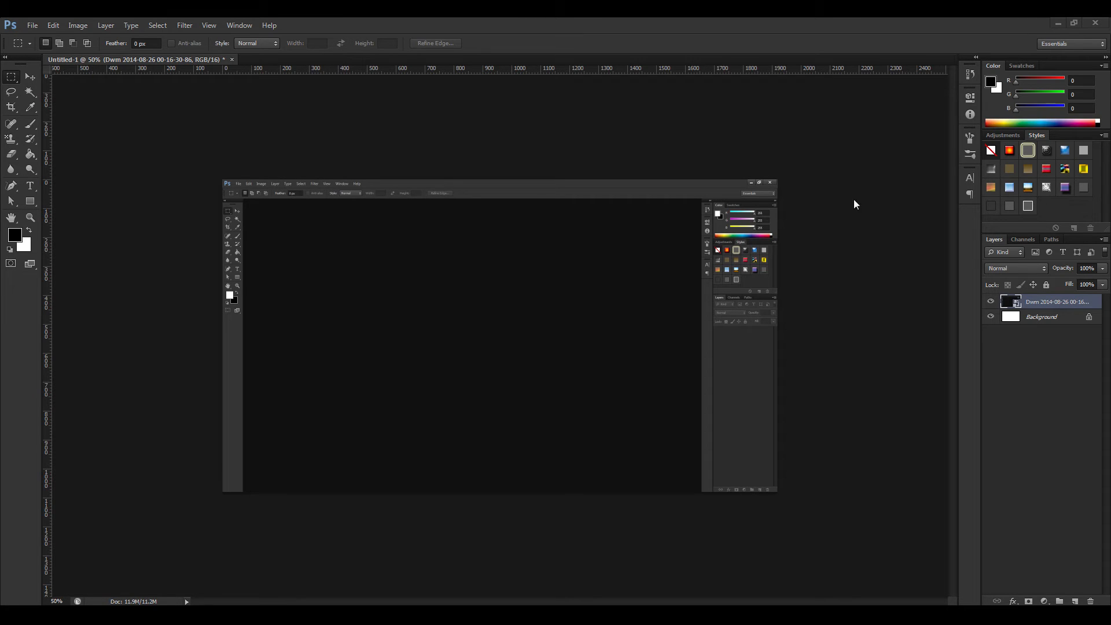
drag(1102, 173, 687, 200)
drag(324, 86, 304, 56)
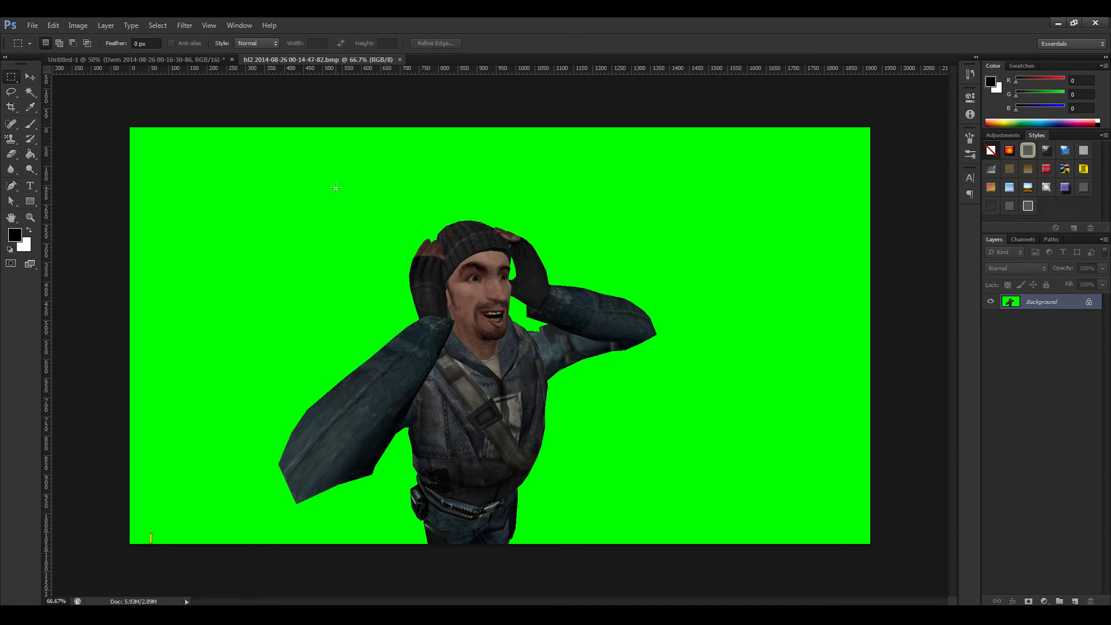
double_click(1027, 303)
click(465, 203)
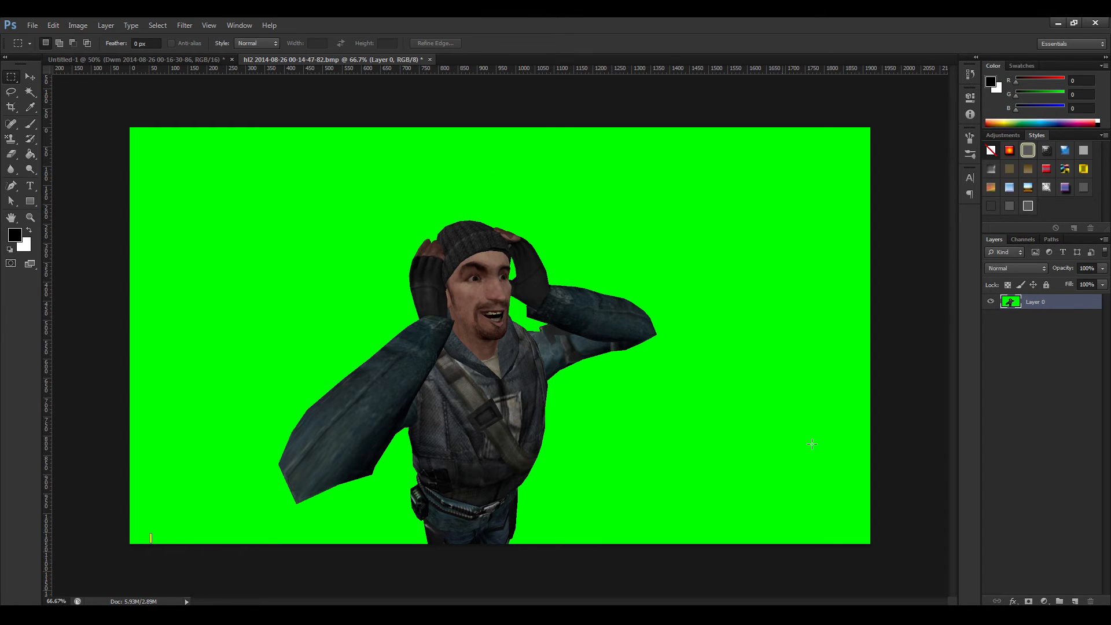
Add an empty layer to the character image and place it beneath Layer 0.
click(1074, 601)
drag(1031, 316, 1034, 299)
click(1039, 382)
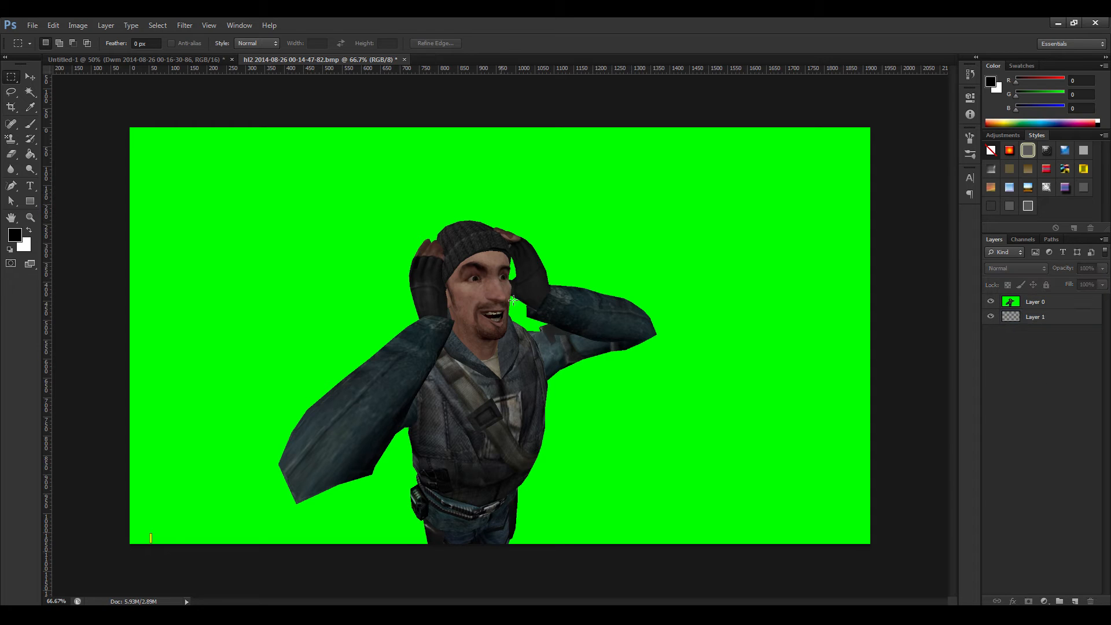
Remove the green background from Layer 0 with the Magic Wand, including the enclosed green area between the character's face and arm.
click(29, 92)
click(649, 229)
click(527, 243)
click(1015, 302)
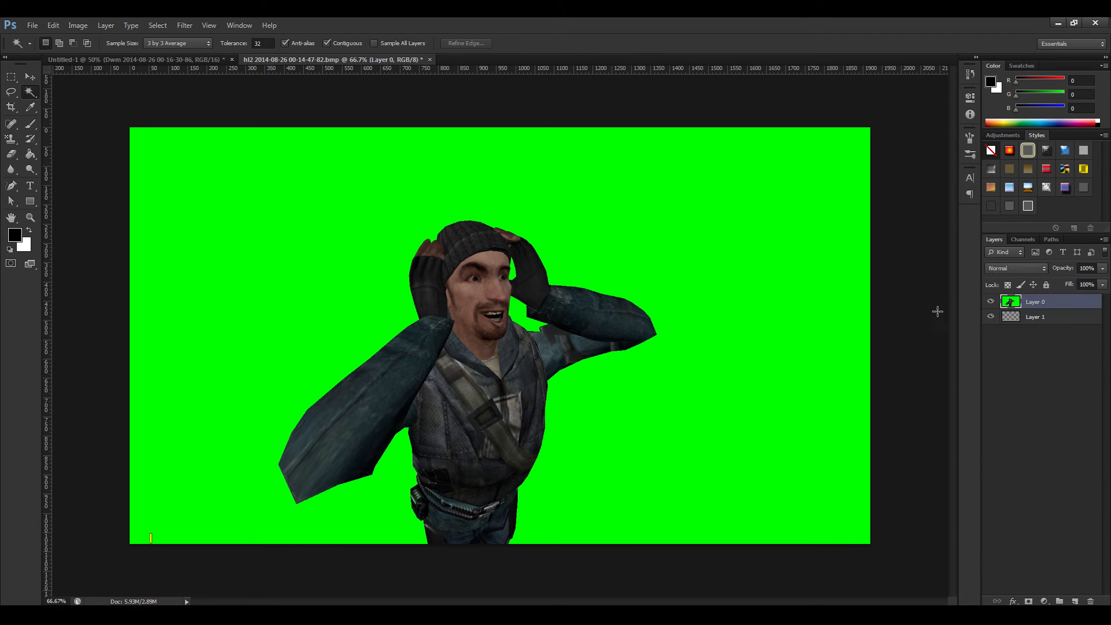
click(350, 179)
key(Delete)
key(ctrl+d)
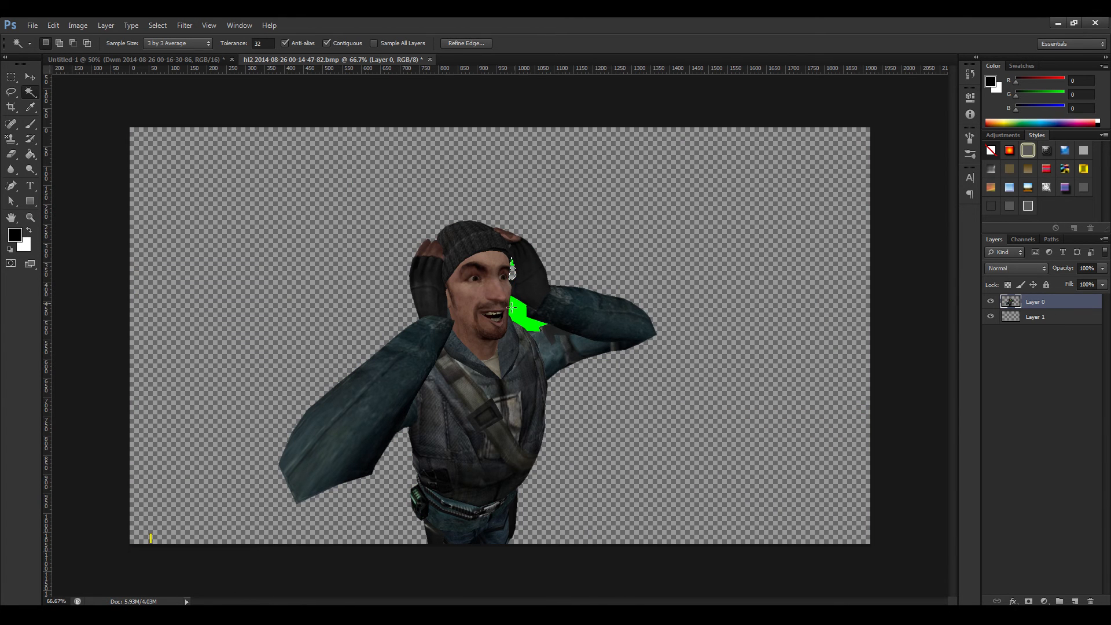
click(512, 307)
key(Delete)
key(ctrl+d)
Copy the cut-out character with a rectangular selection and paste it onto a new layer in the Untitled-1 document.
click(12, 77)
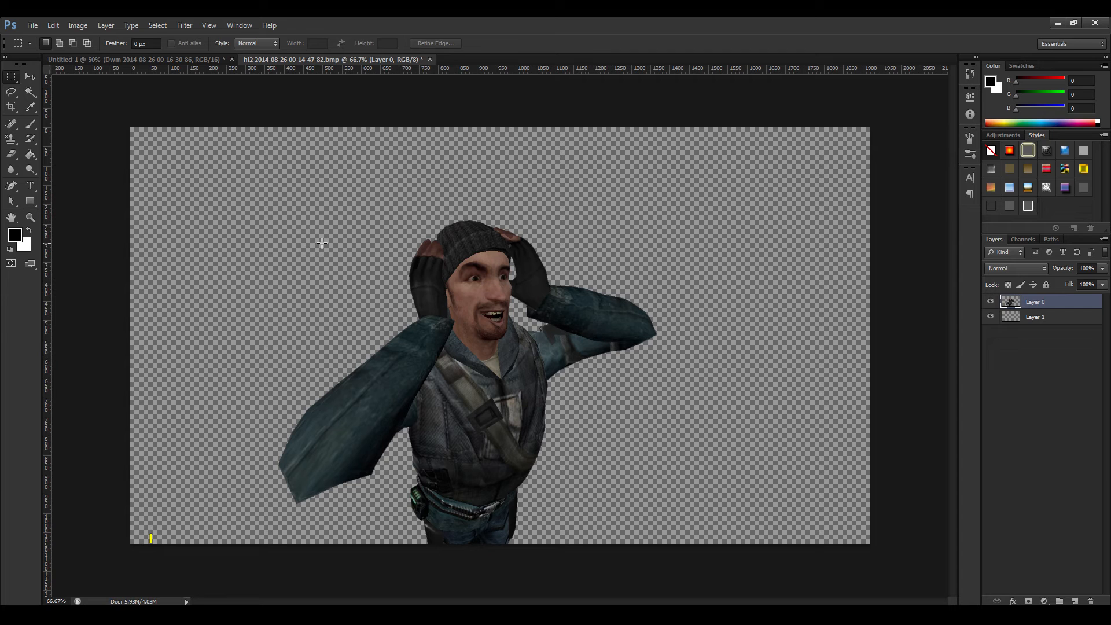
drag(178, 173, 810, 577)
key(ctrl+d)
drag(288, 164, 719, 565)
click(144, 59)
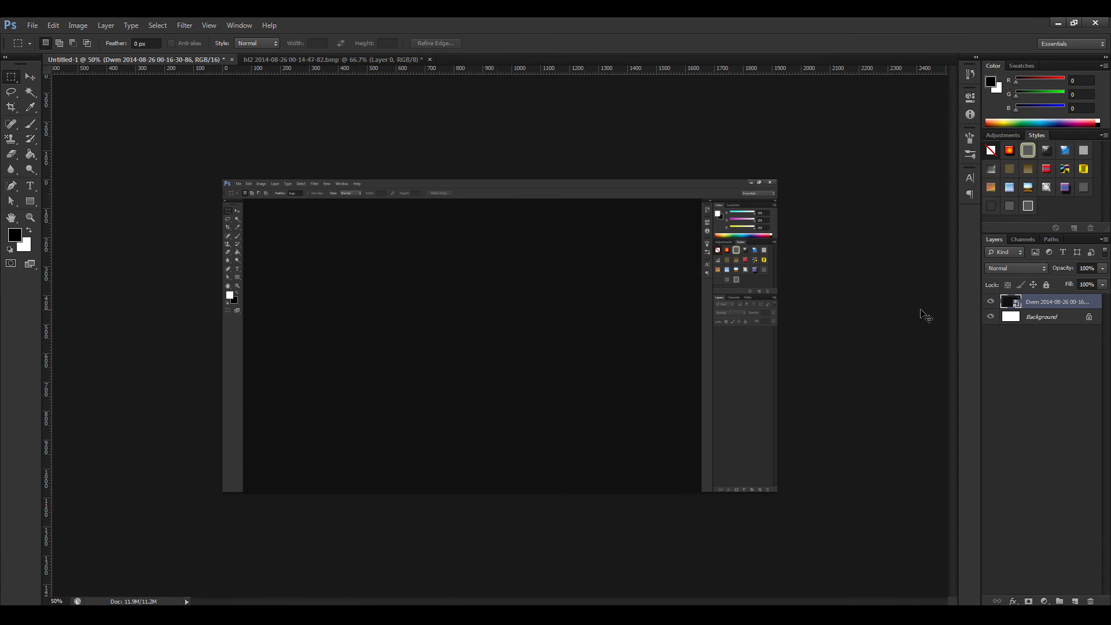
click(1075, 601)
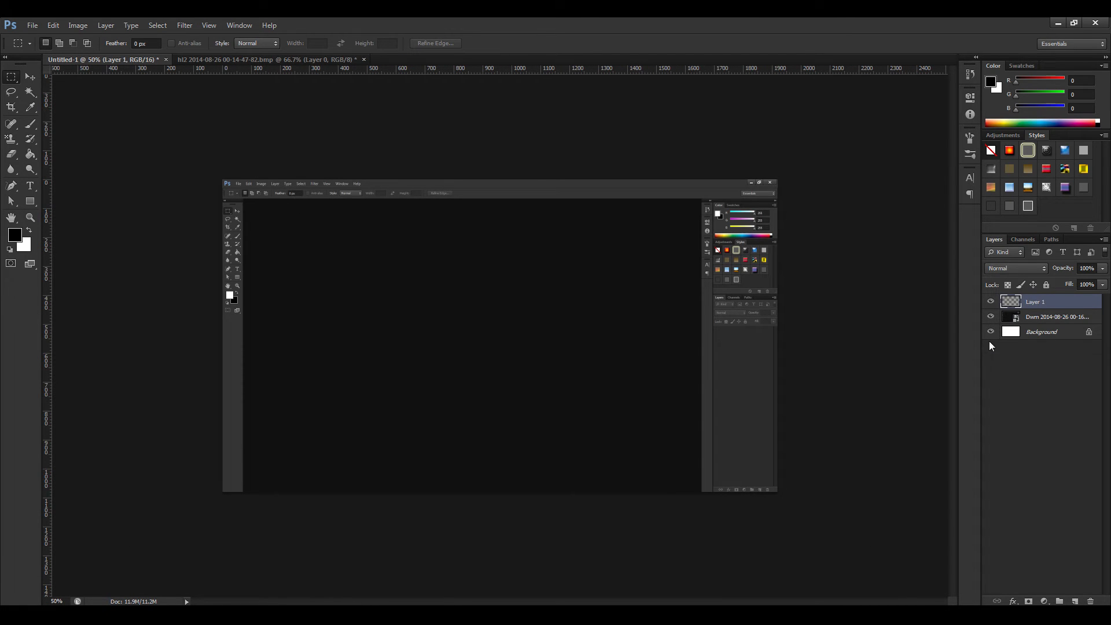
key(ctrl+v)
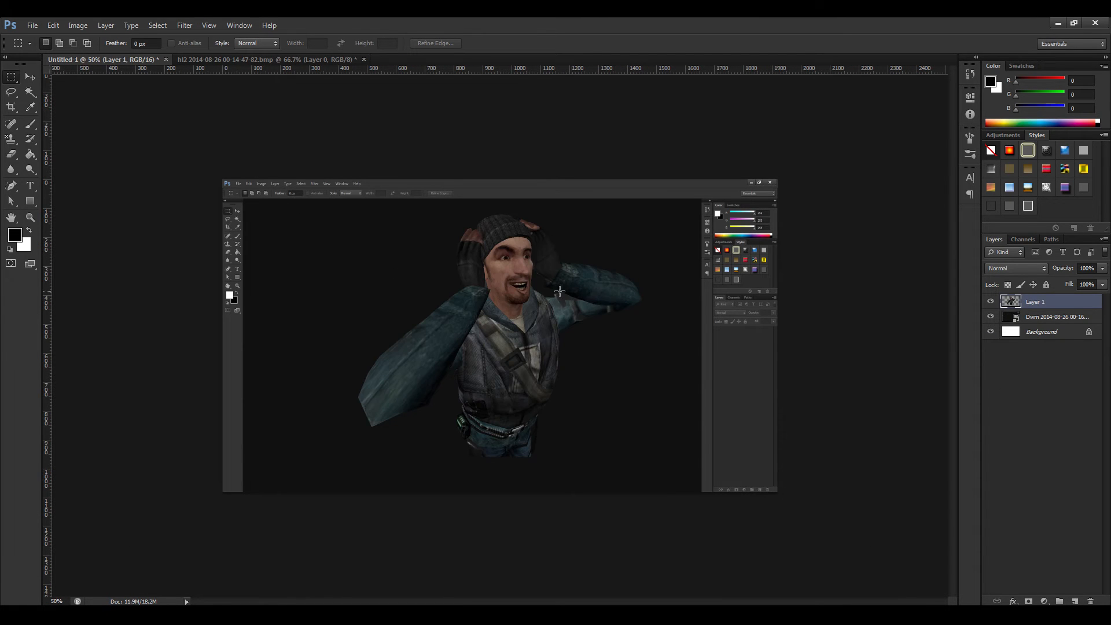
Move the pasted character to the canvas's lower-left corner and enlarge it to about 112%.
click(30, 77)
drag(517, 276, 336, 364)
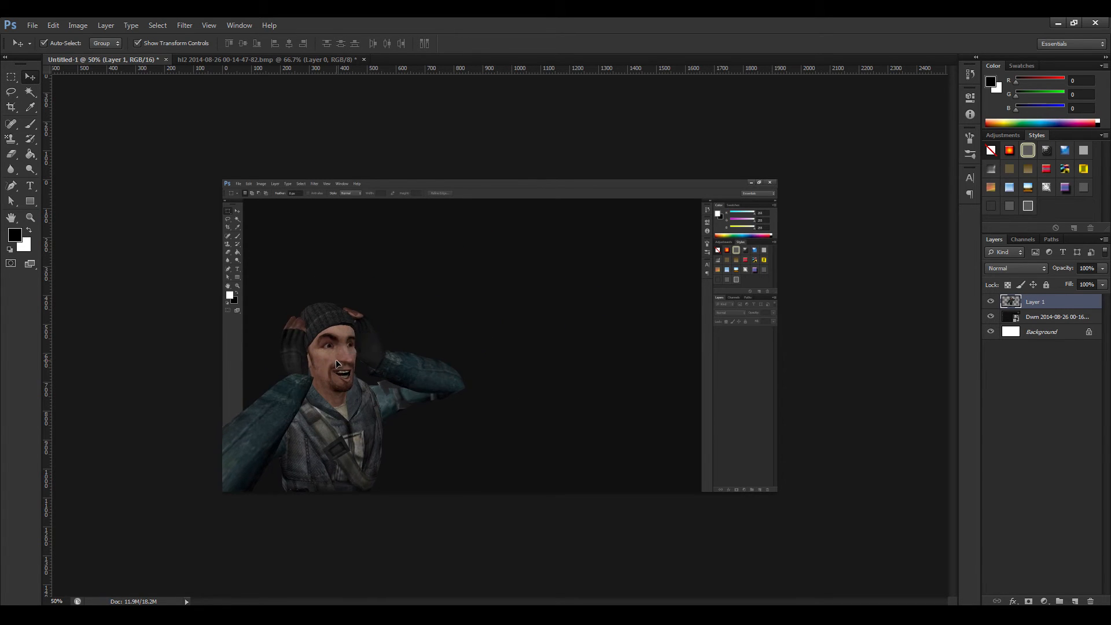
drag(466, 303, 511, 279)
drag(359, 346, 349, 369)
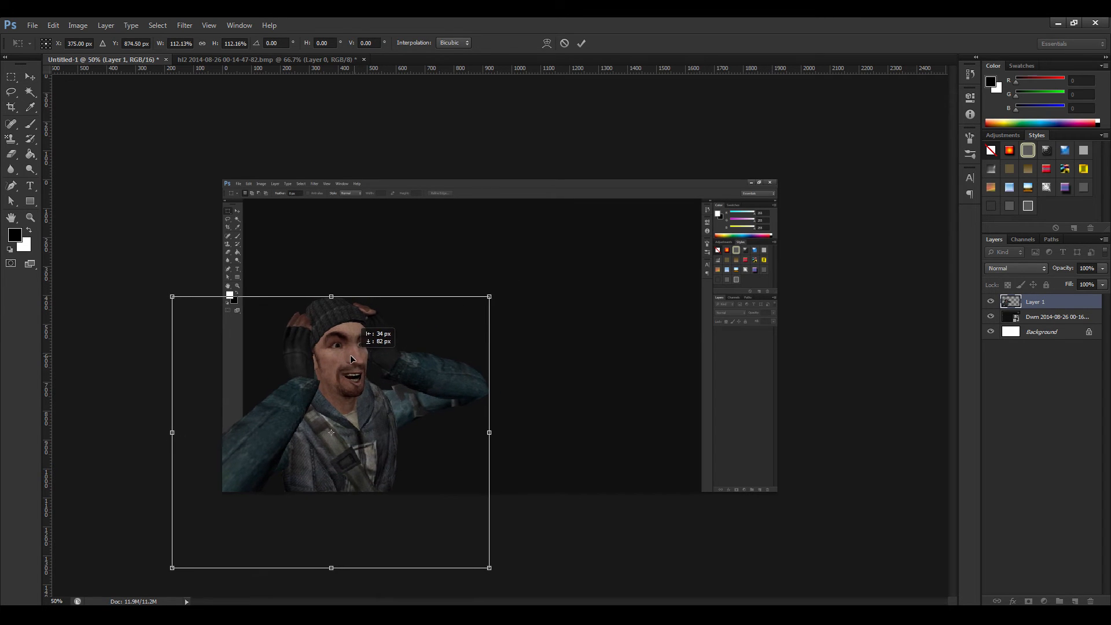
key(Return)
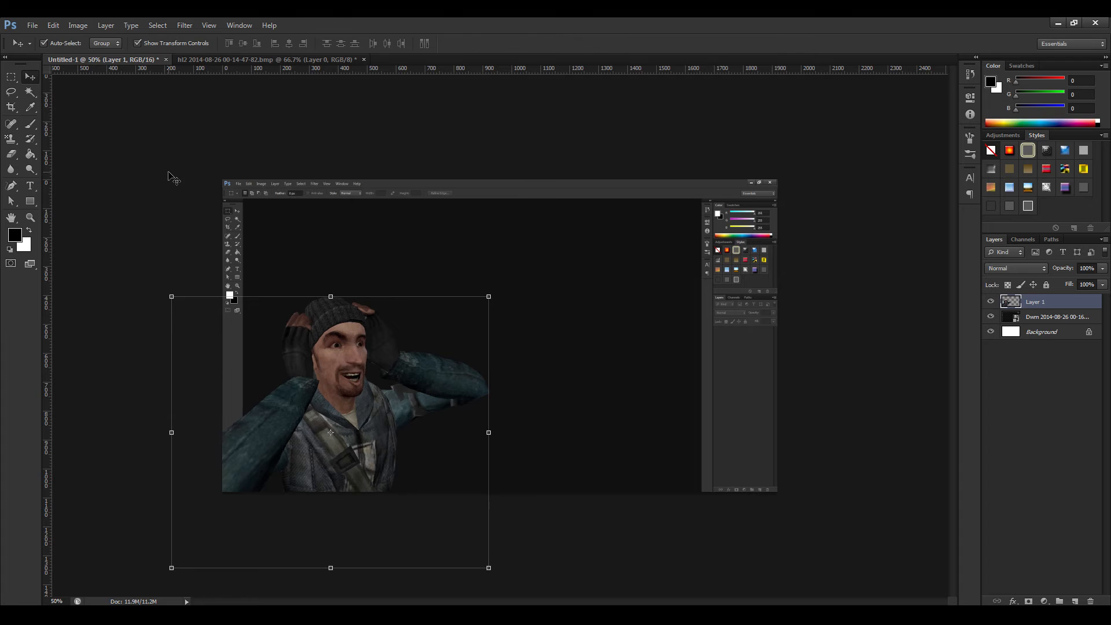
click(11, 76)
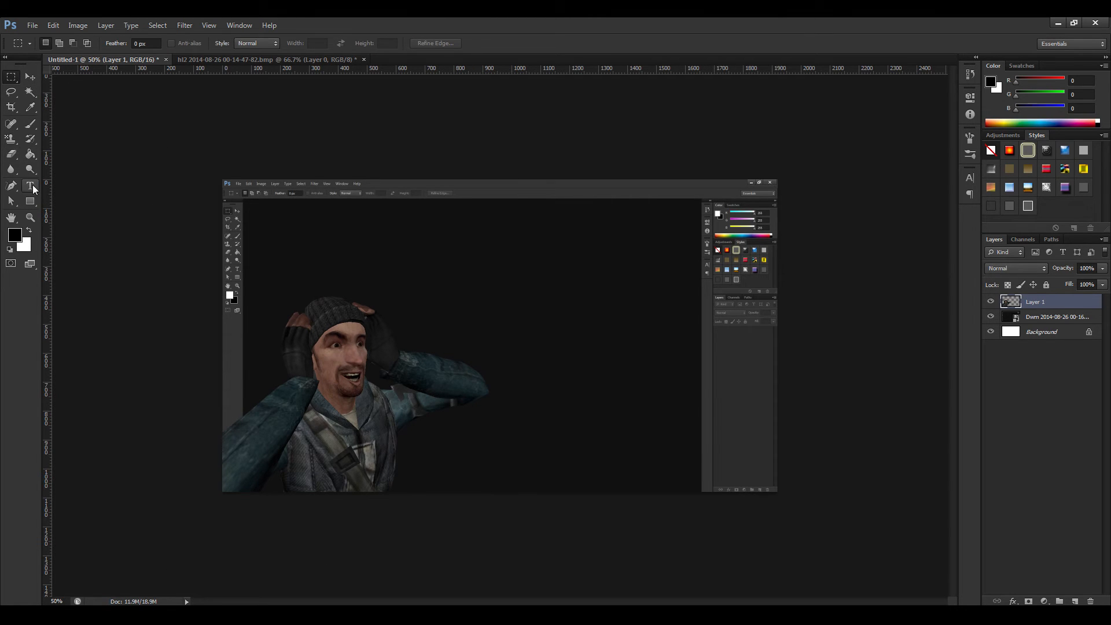
Add the title text "Custom Thumb" in white 200 pt DokChampa along the top of the canvas.
click(31, 185)
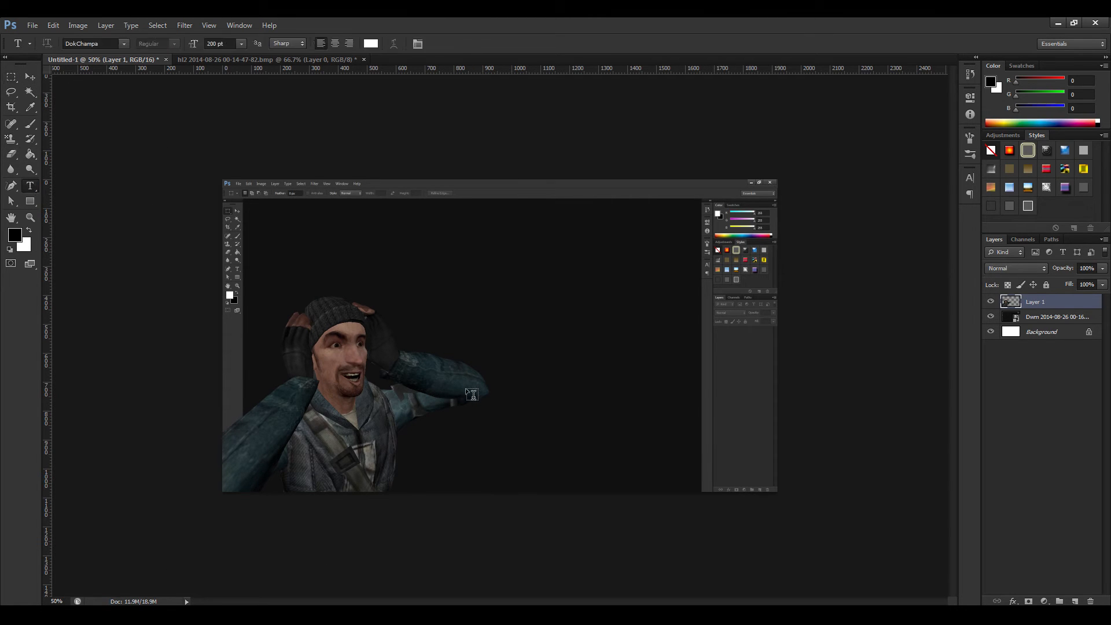
click(230, 225)
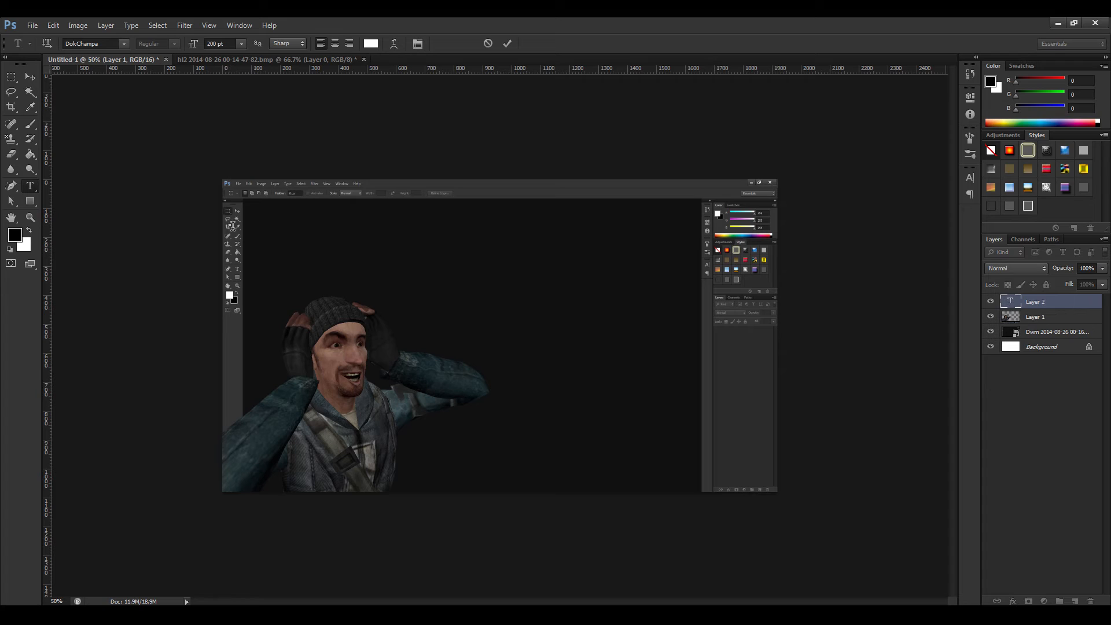
text(Cu)
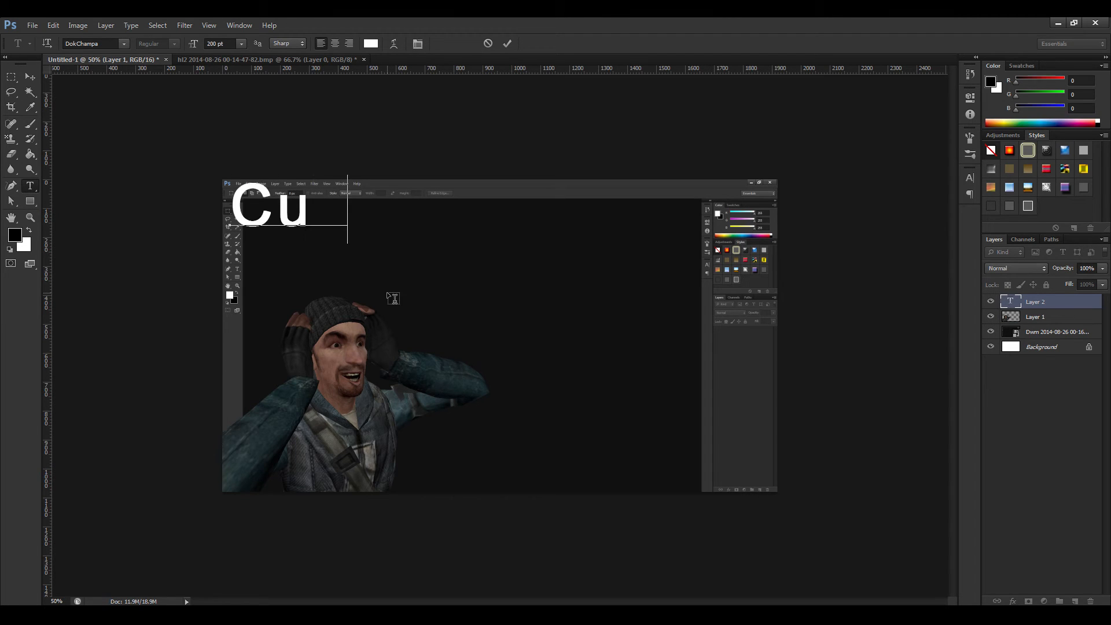
text(stom)
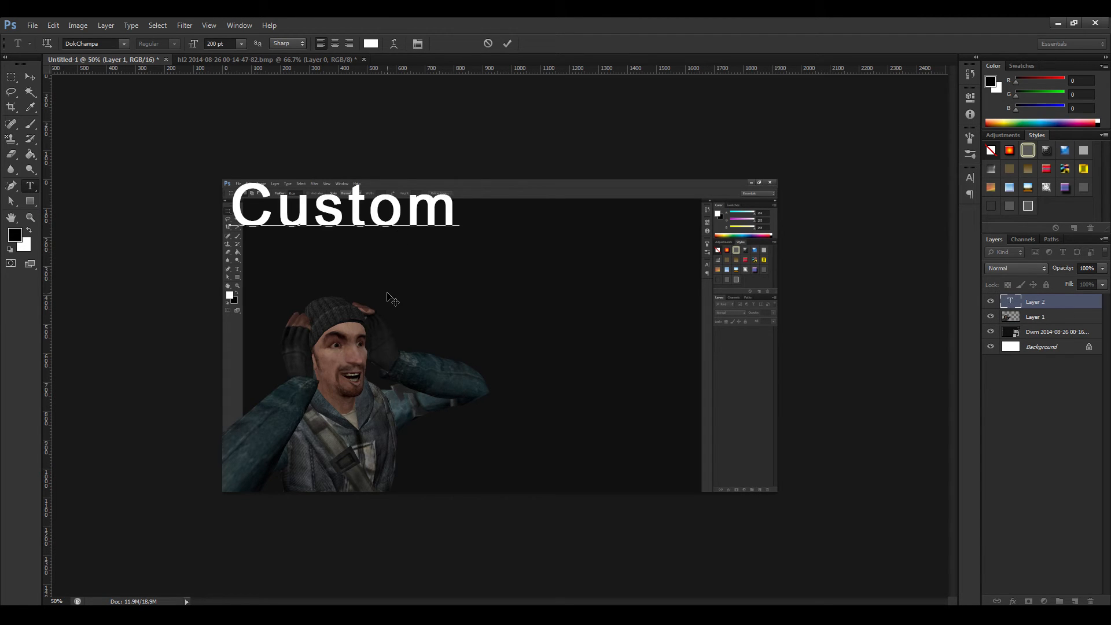
text( Thumb)
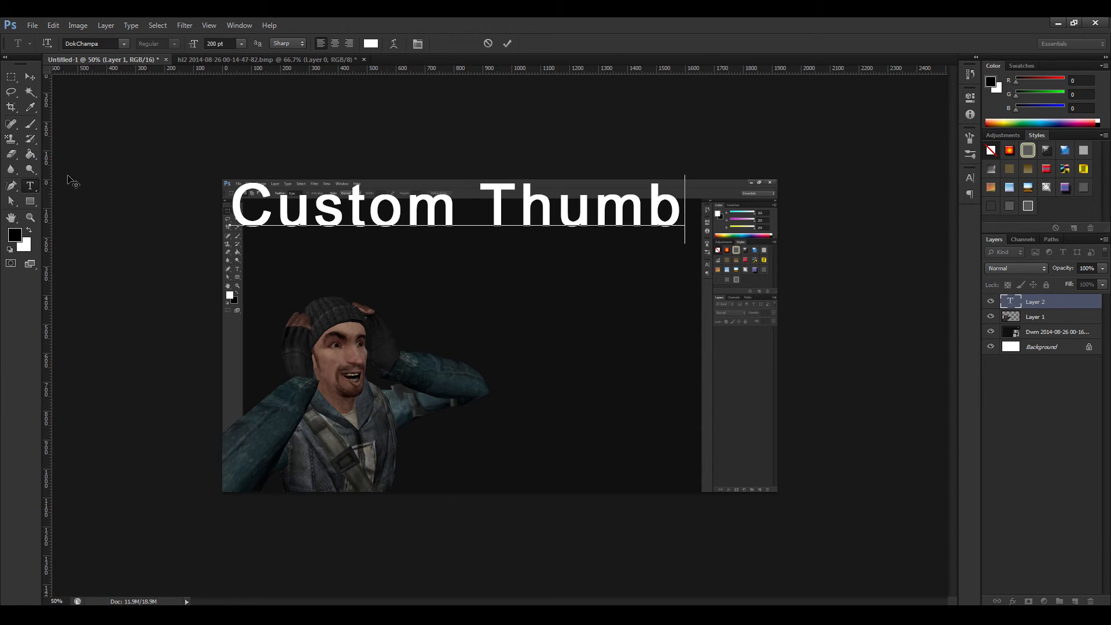
click(14, 77)
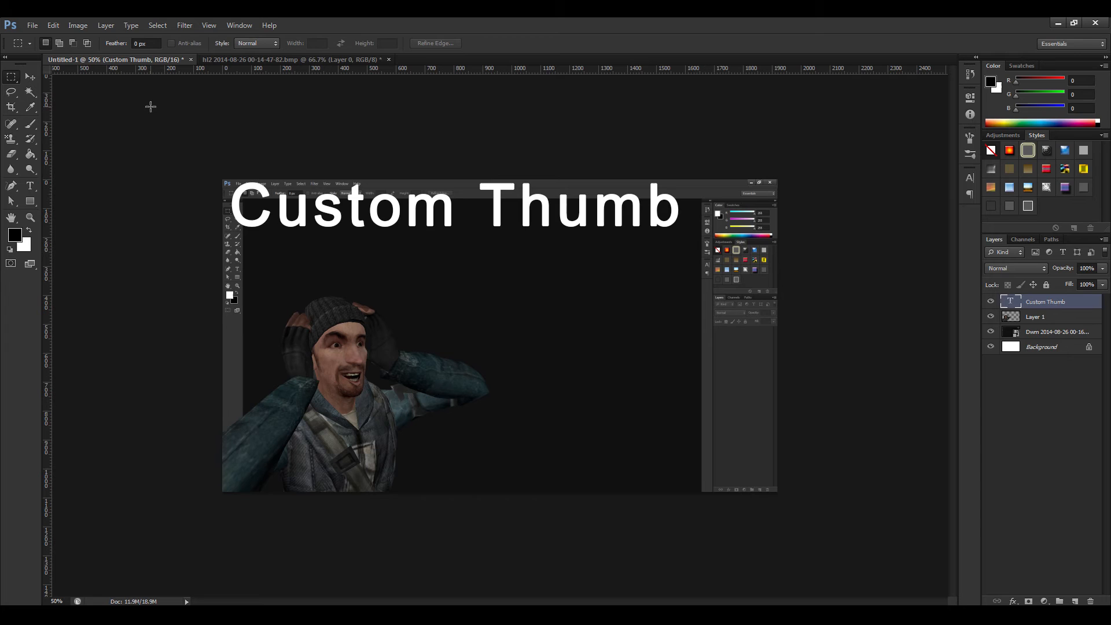
Add a second text layer reading "TUTORIAL" below the "Custom Thumb" title.
click(33, 183)
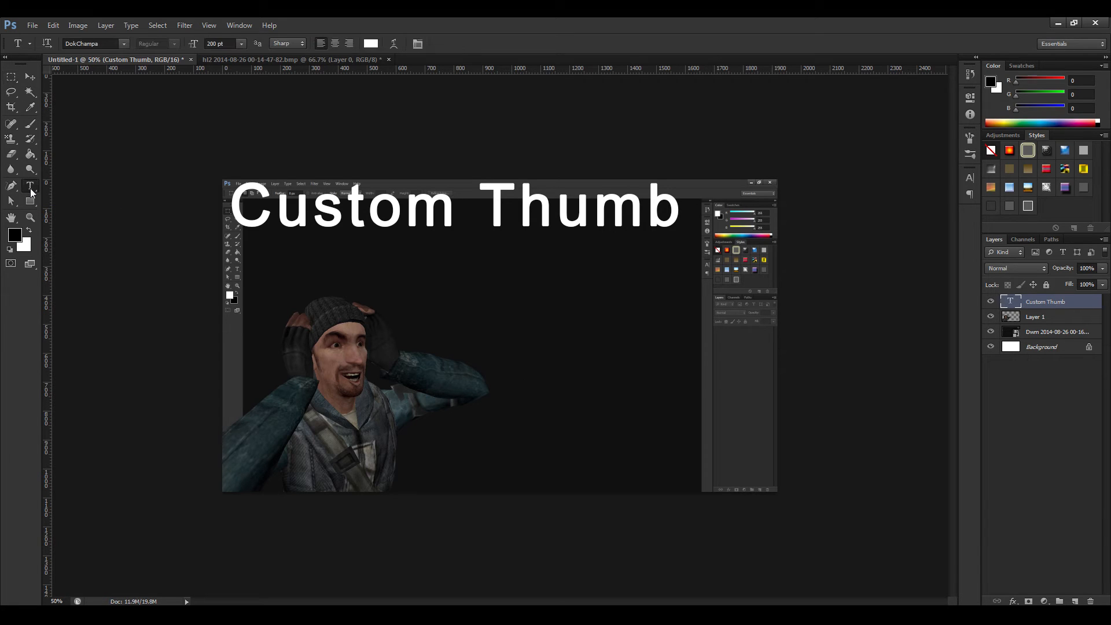
click(265, 330)
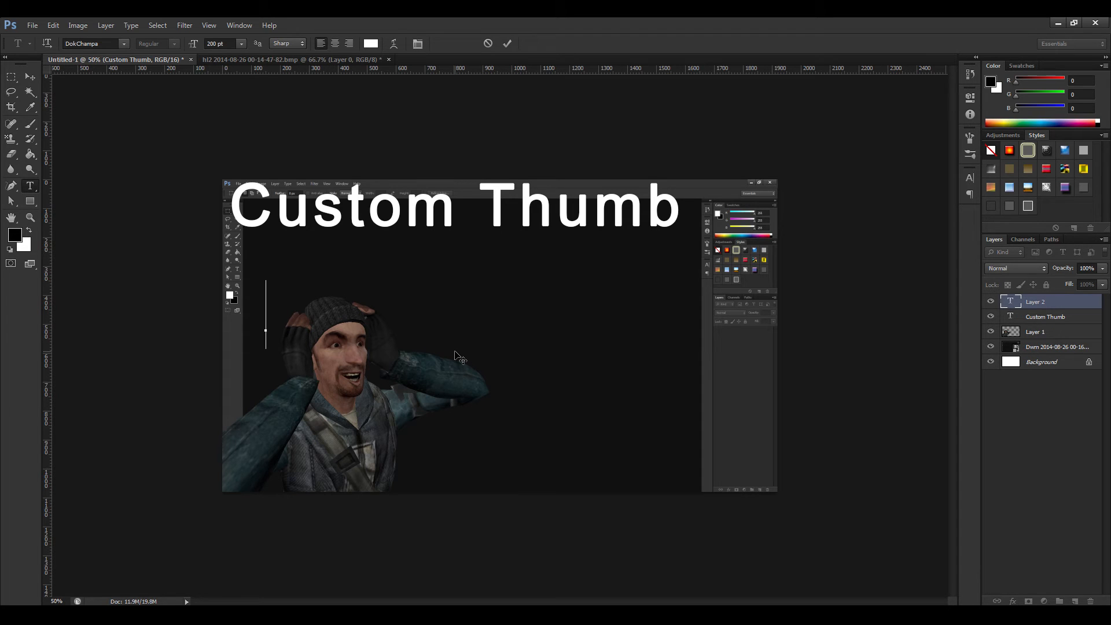
text(TU)
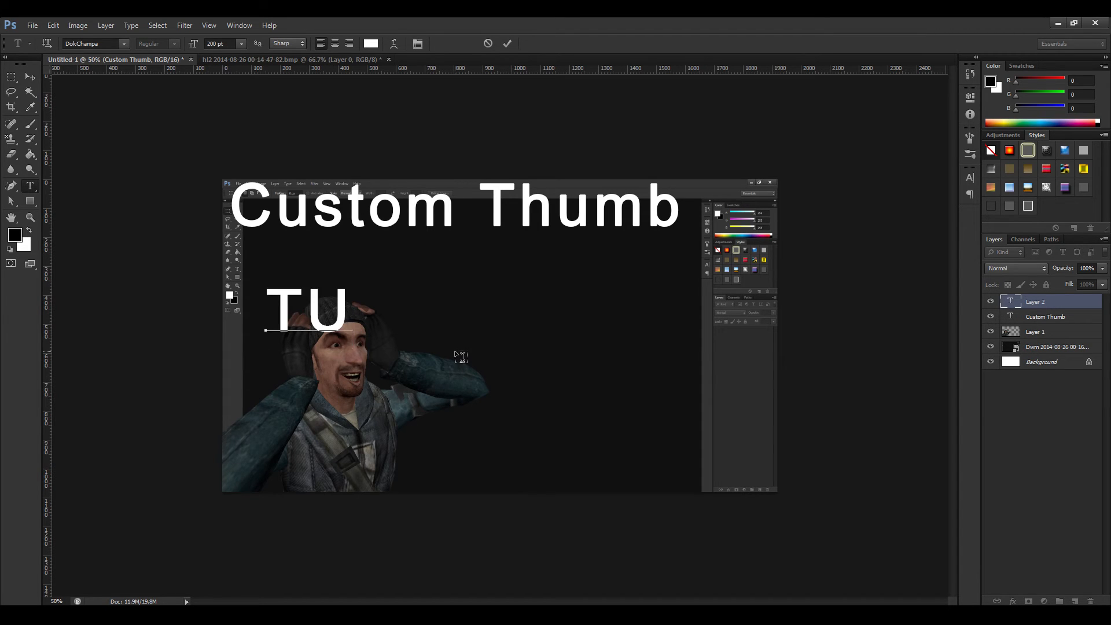
text(TOR)
text(IAL)
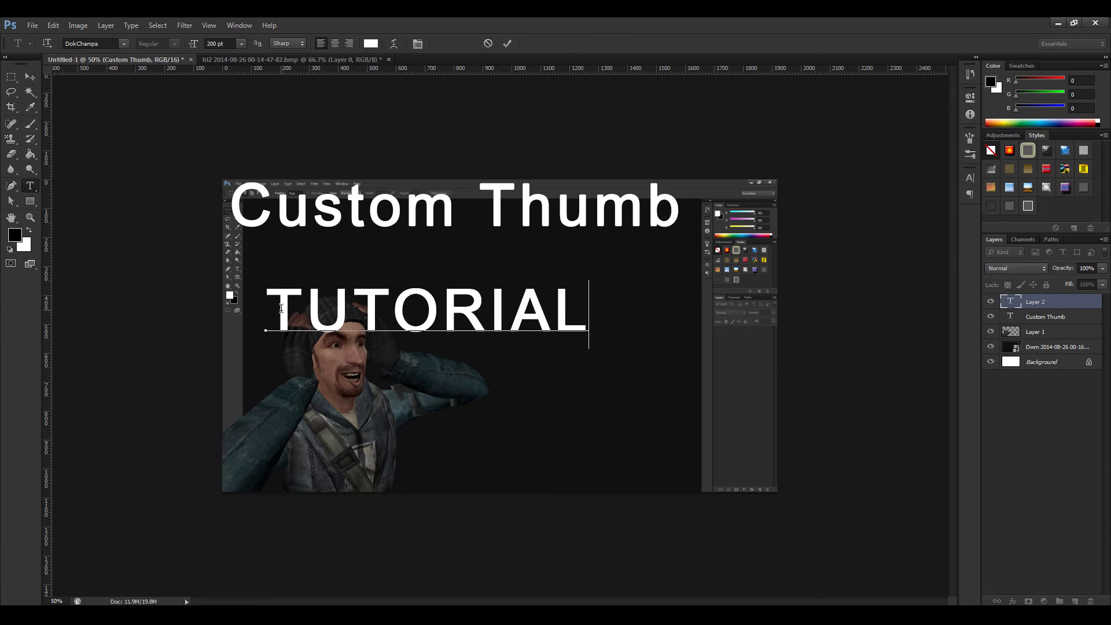
Set the font size of the "TUTORIAL" text to 250 pt.
drag(231, 300, 602, 334)
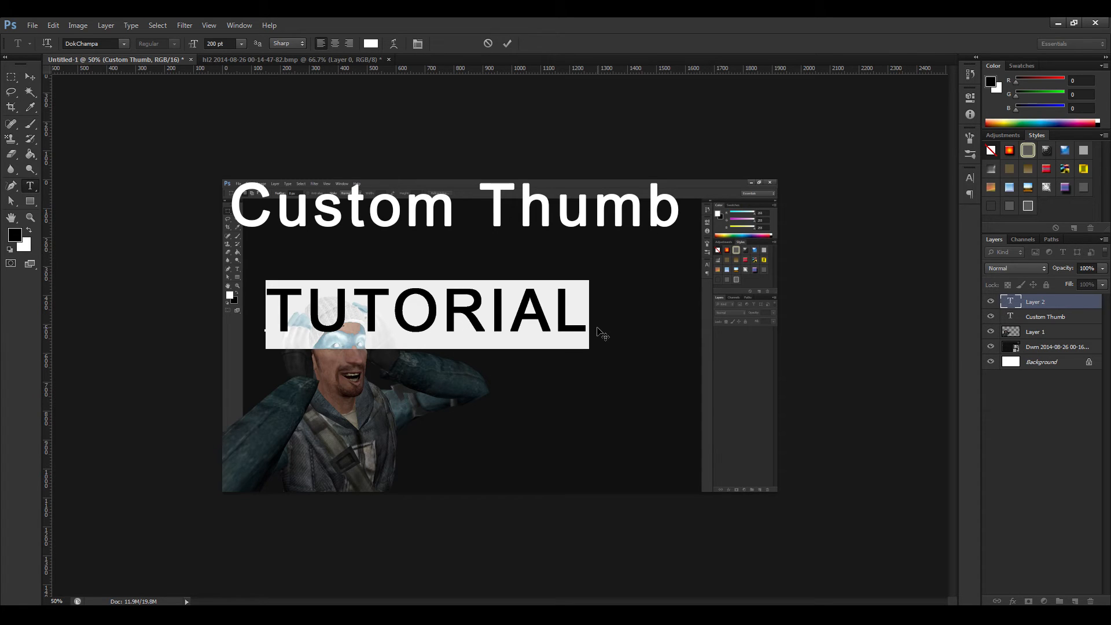
click(974, 177)
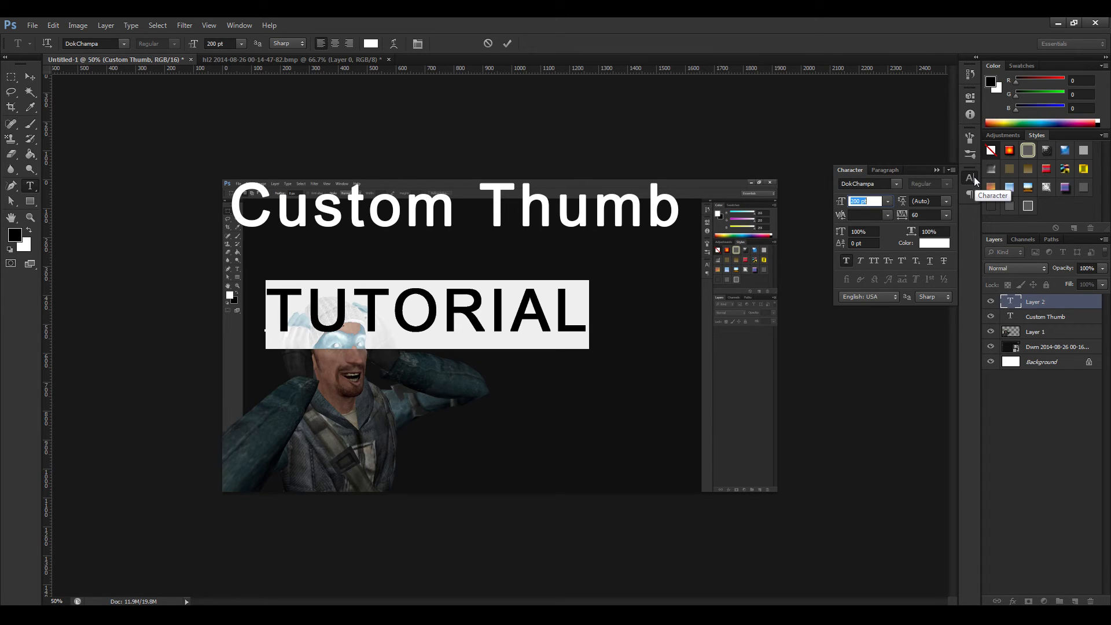
click(855, 202)
key(BackSpace)
text(5)
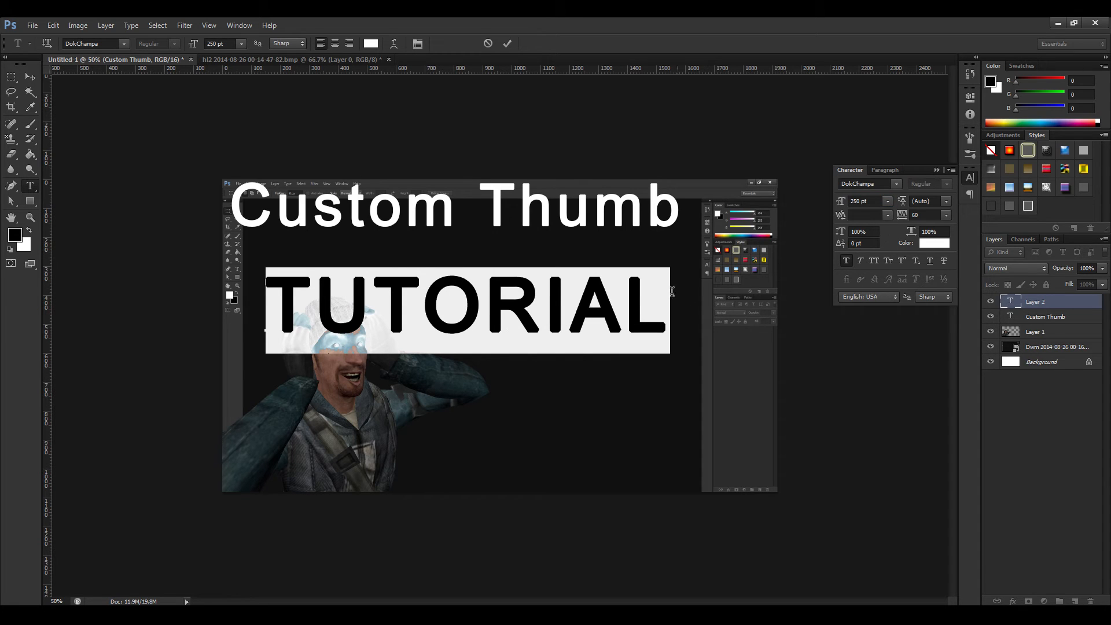
click(654, 297)
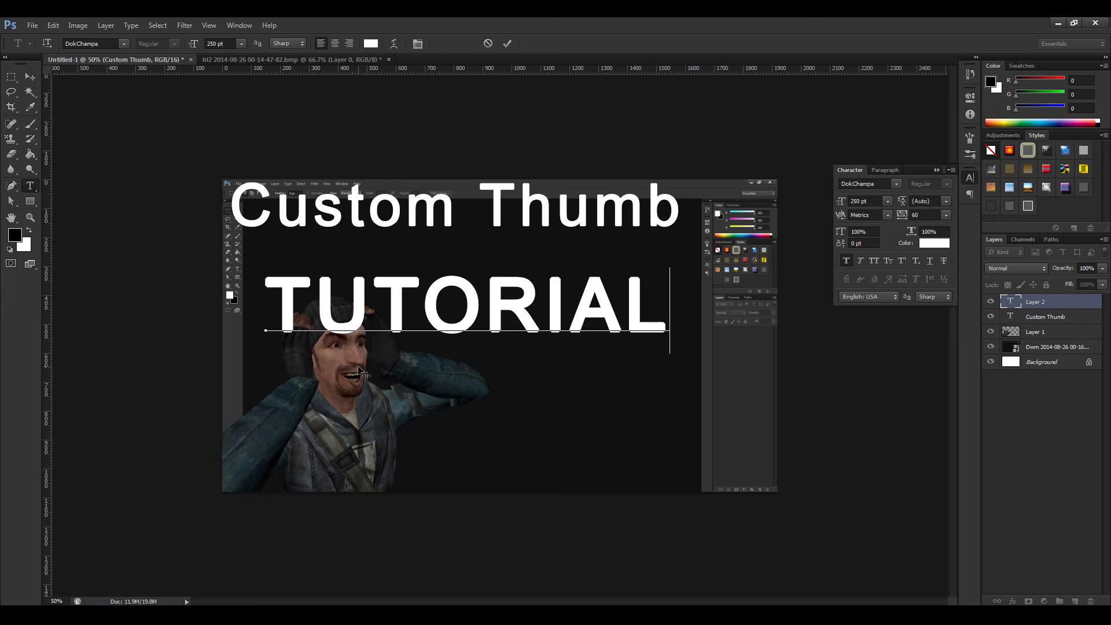
Rotate the "TUTORIAL" text about 15° counter-clockwise and move it to the right of the character, below the title.
click(29, 76)
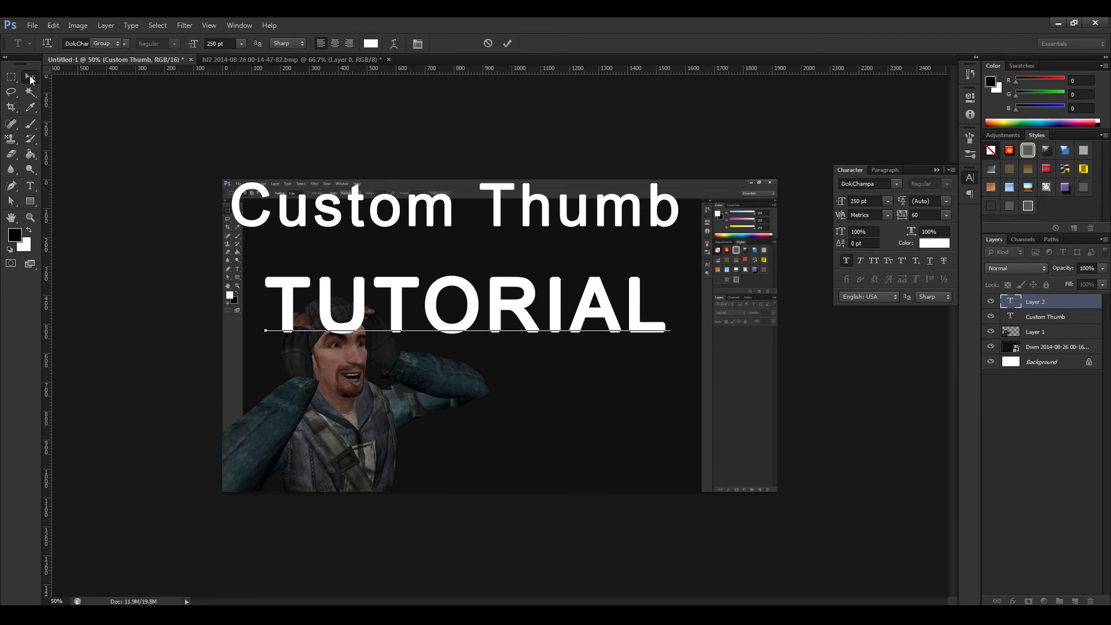
drag(676, 269, 656, 206)
key(ctrl+z)
drag(583, 258, 685, 248)
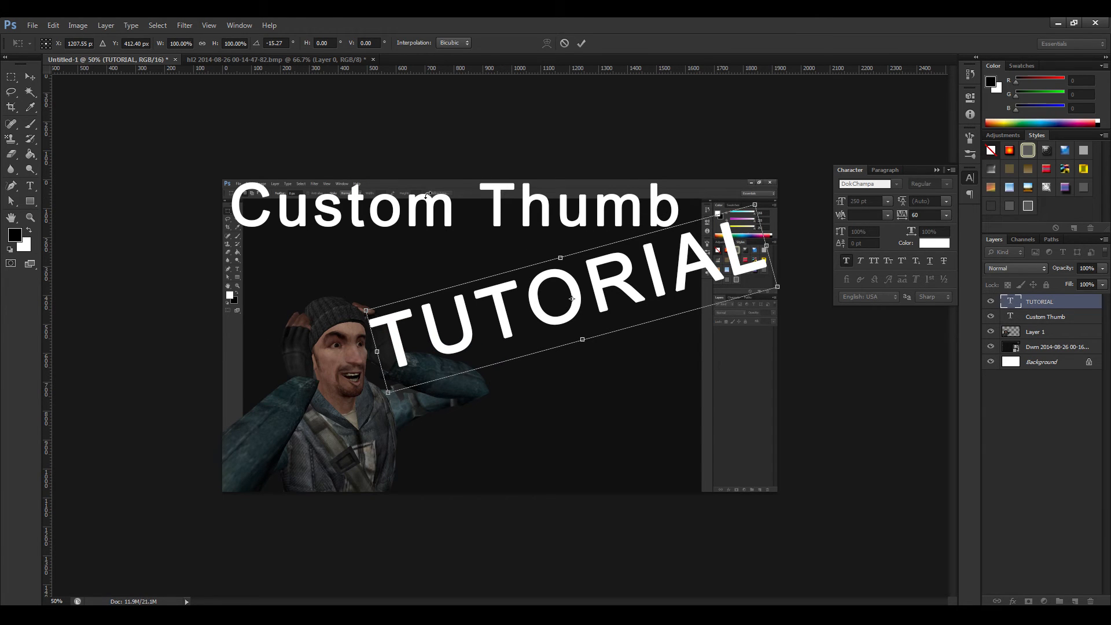
click(29, 76)
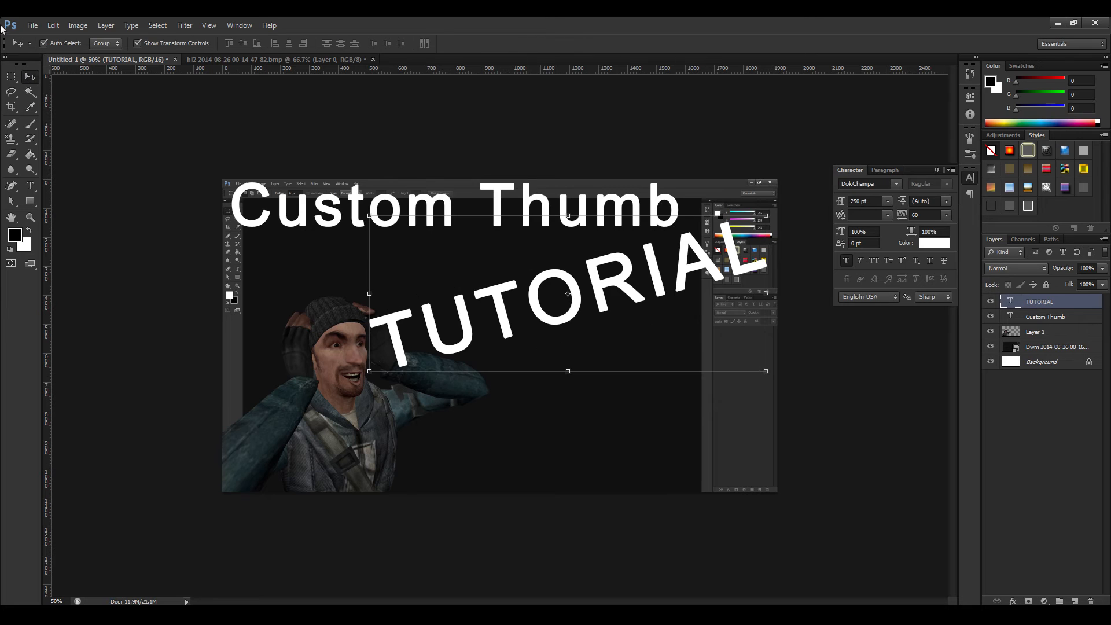
click(13, 78)
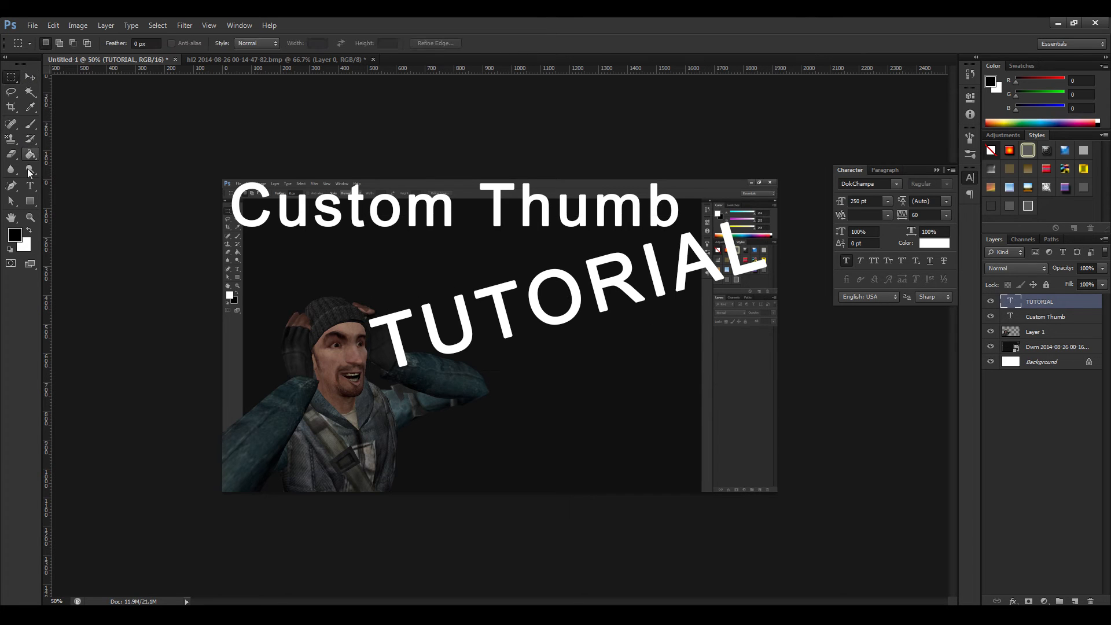
Break the "Custom Thumb" title onto two lines, with "Thumb" below "Custom".
click(31, 185)
click(458, 205)
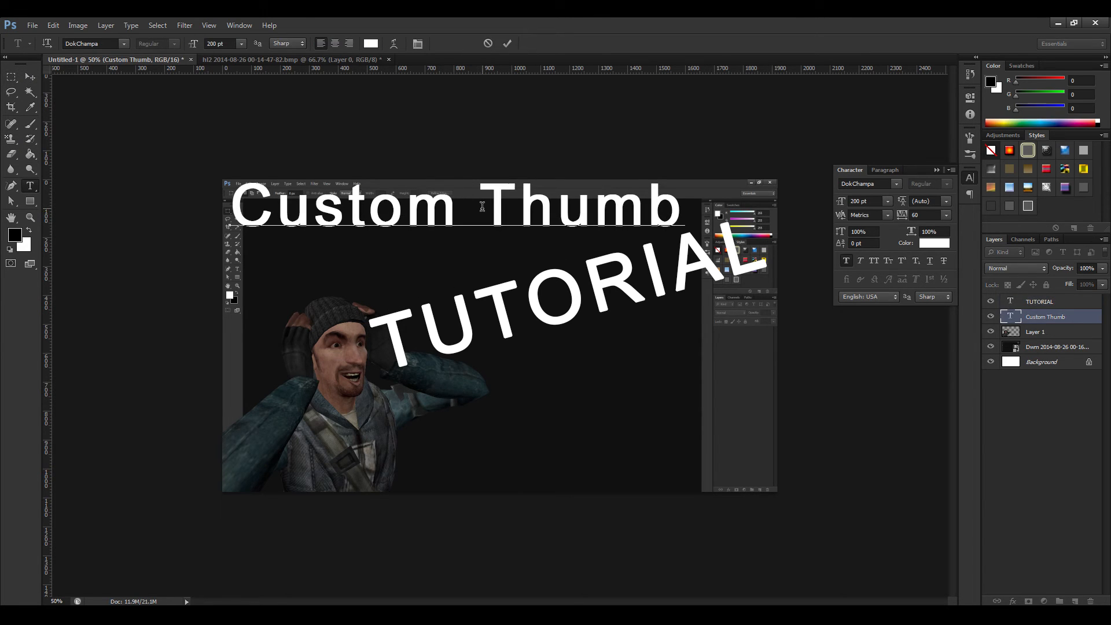
key(Delete)
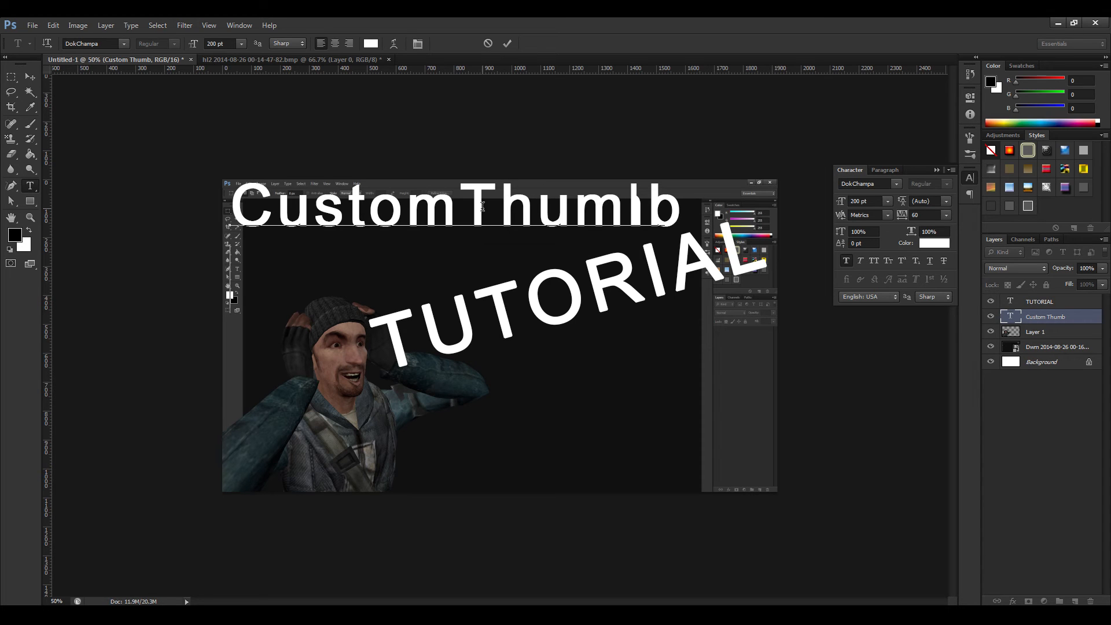
key(Return)
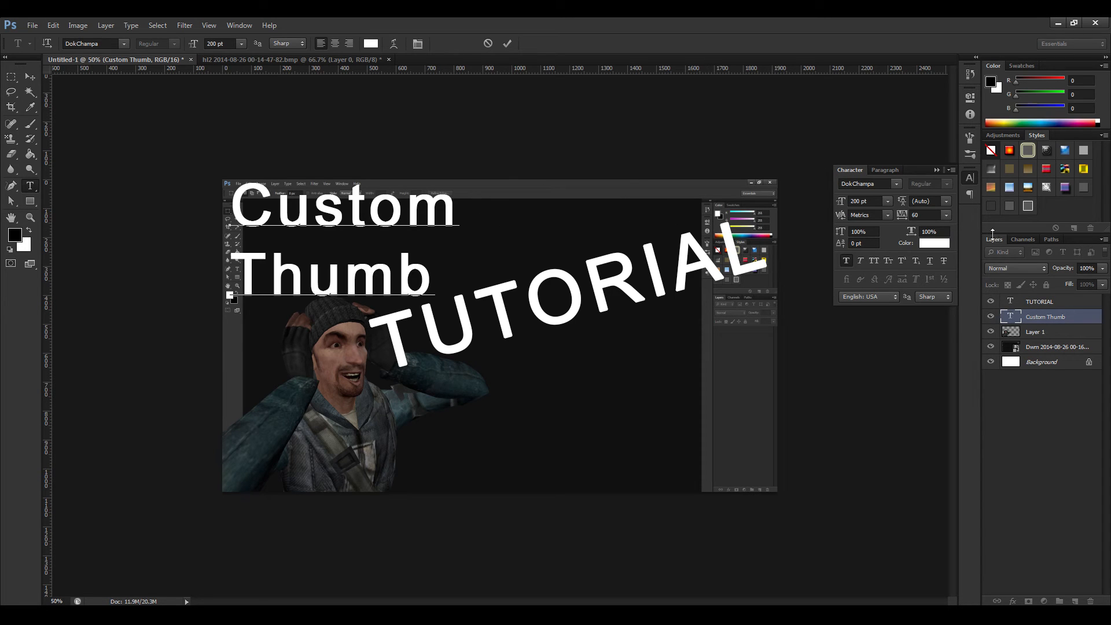
Tighten the line spacing of the whole two-line title to about 189 pt and commit the text.
drag(901, 201, 888, 203)
key(ctrl+a)
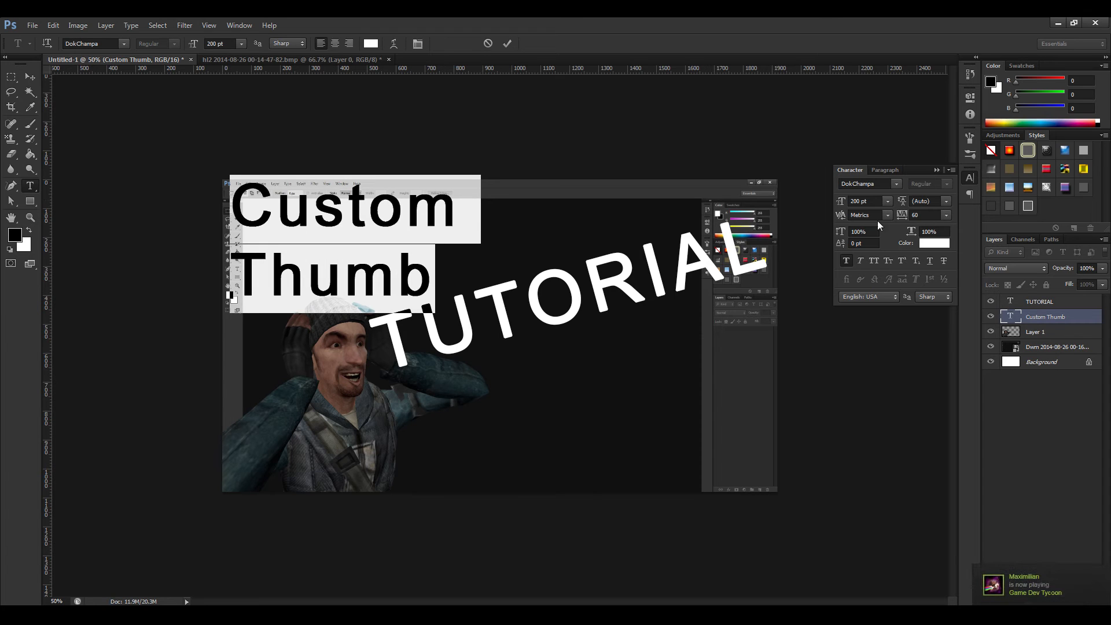
drag(901, 205, 1007, 189)
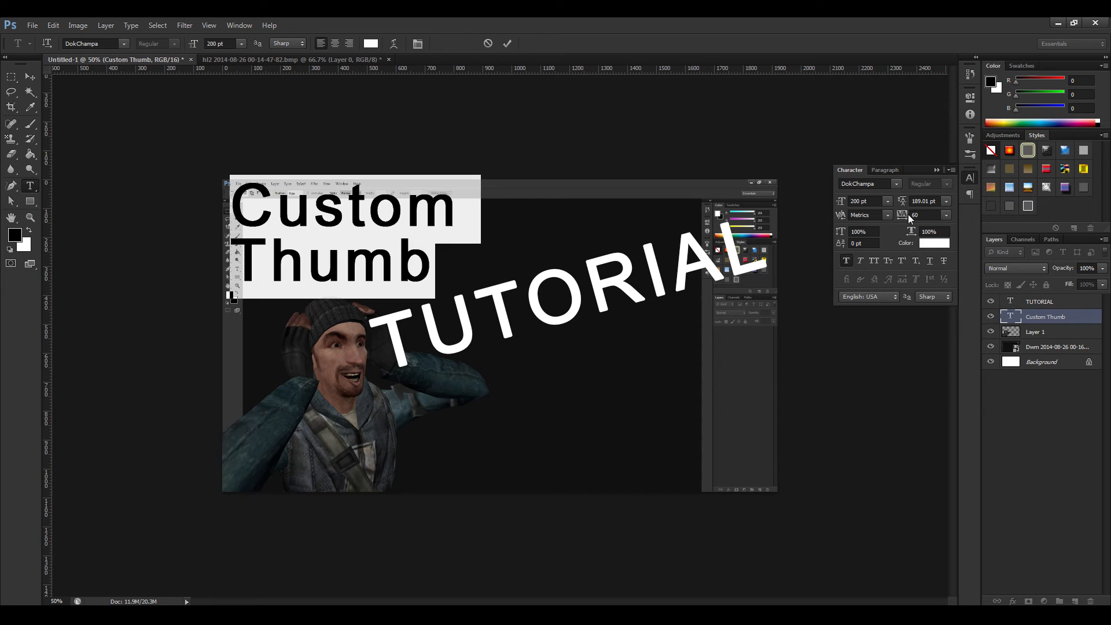
drag(904, 216, 904, 217)
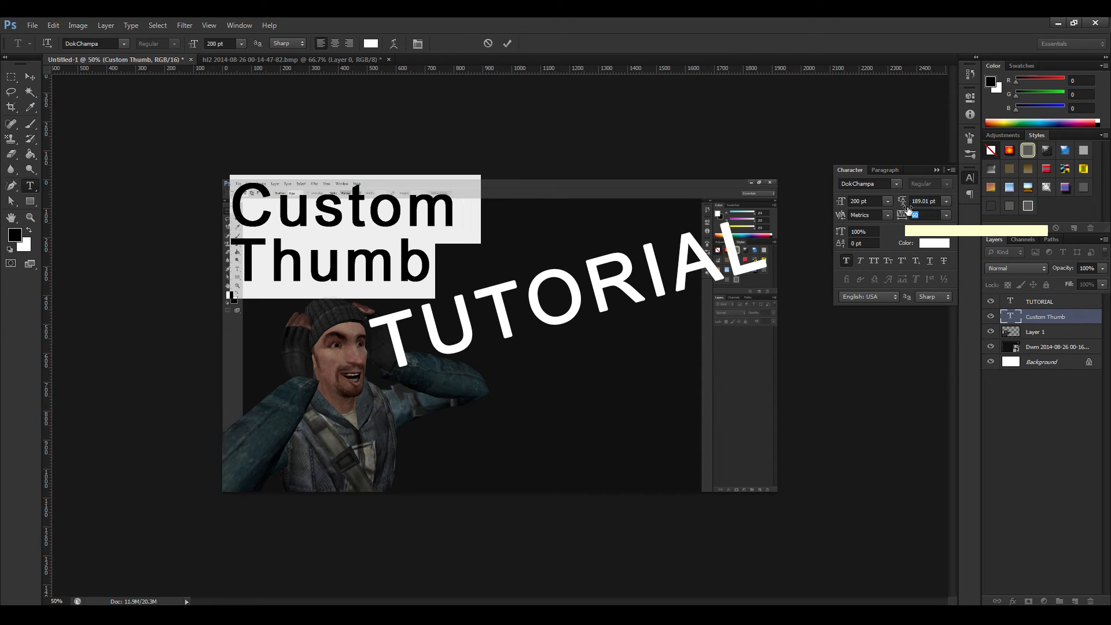
click(937, 170)
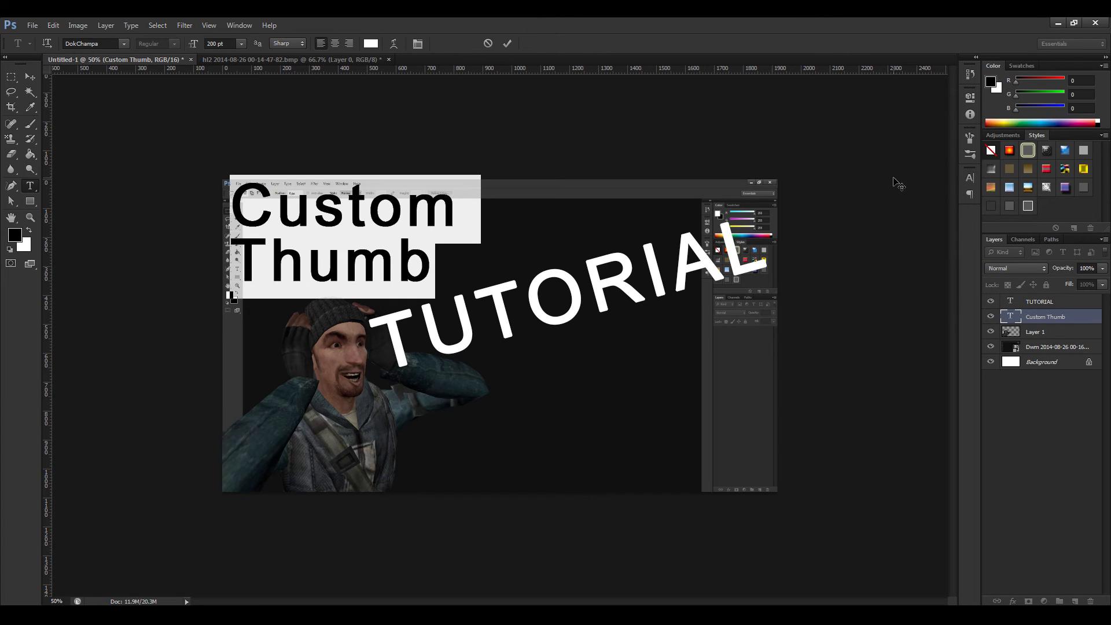
click(11, 76)
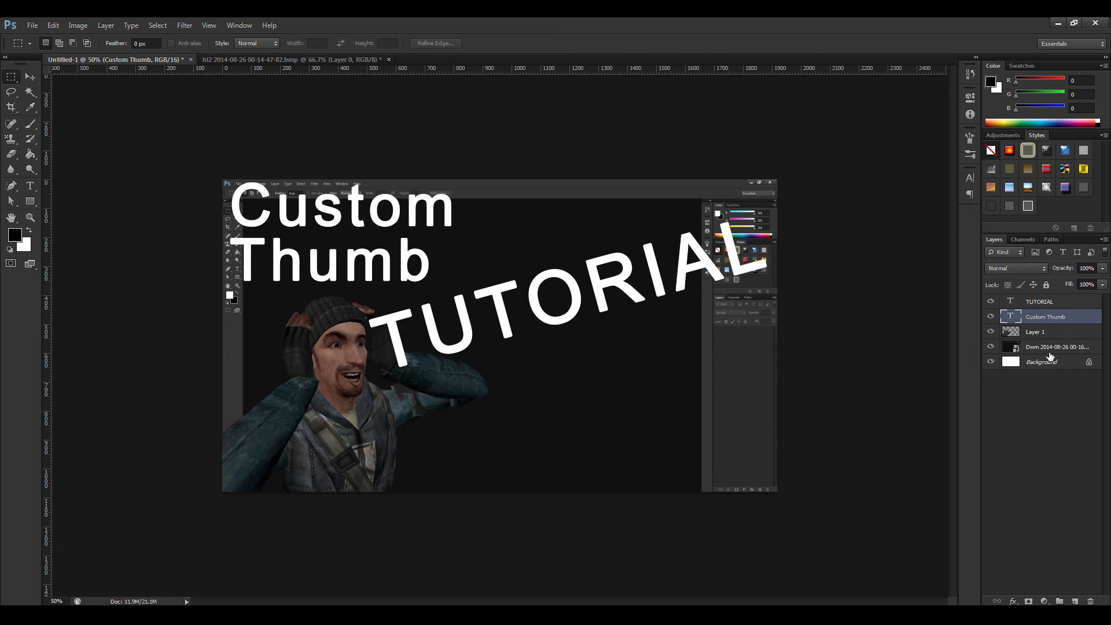
Add a 20 px black outside Stroke effect to the "Custom Thumb" text layer.
click(1012, 601)
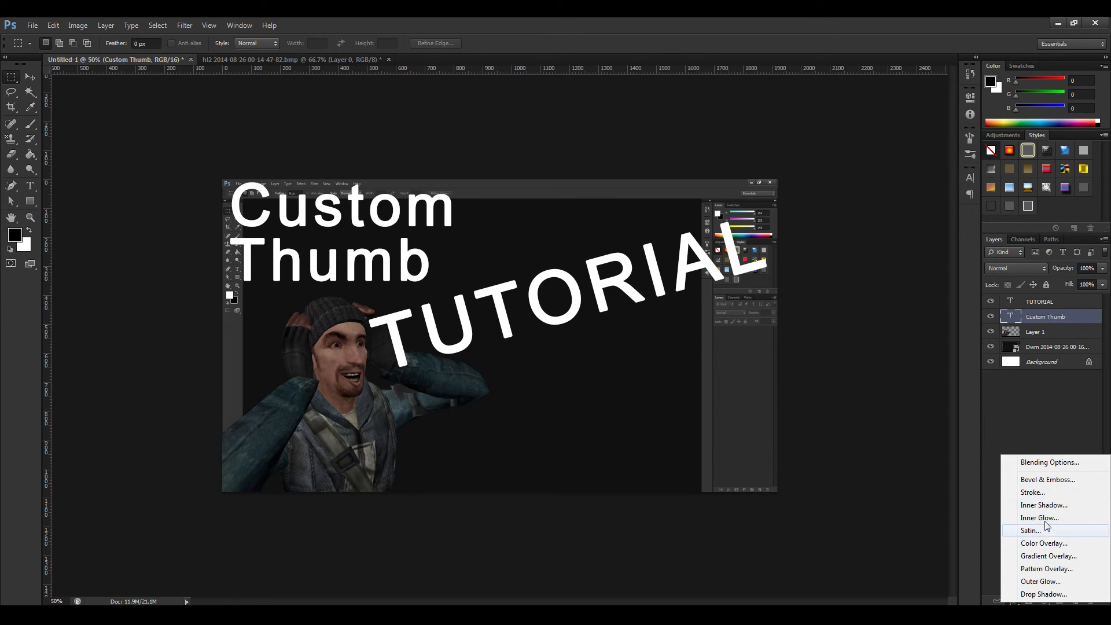
click(1040, 493)
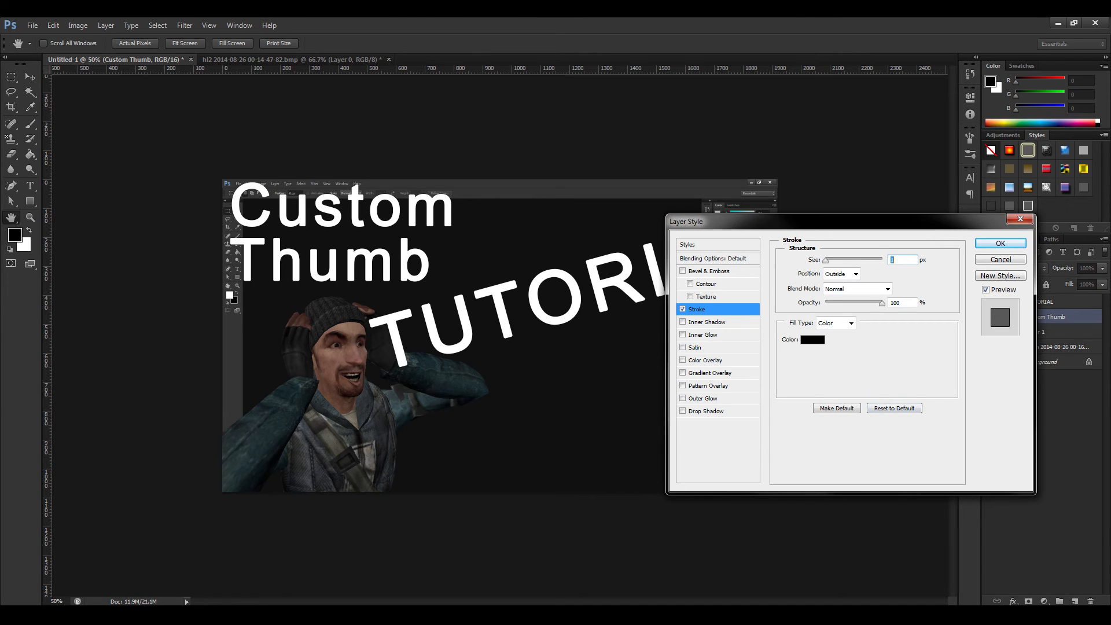
text(20)
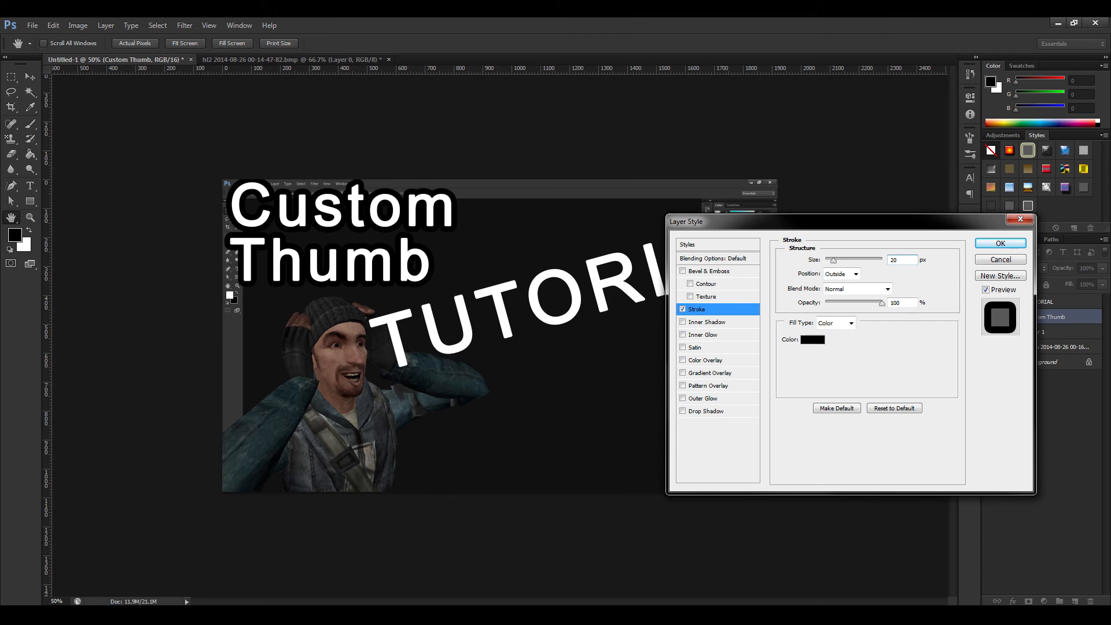
click(986, 243)
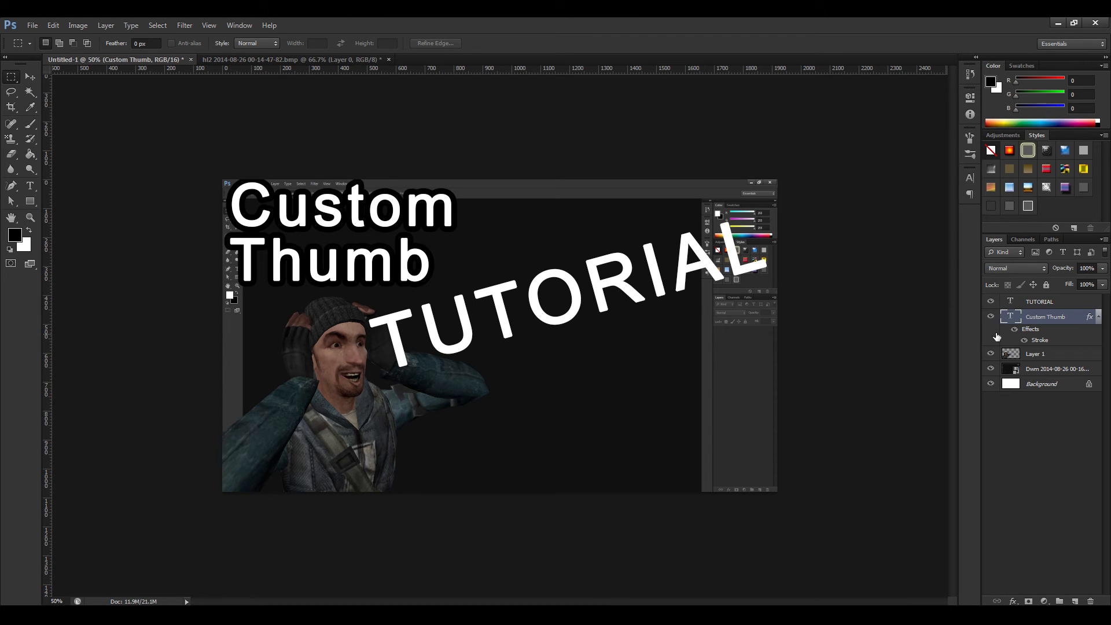
Add a 20 px black outside Stroke effect to the "TUTORIAL" text layer.
click(1045, 301)
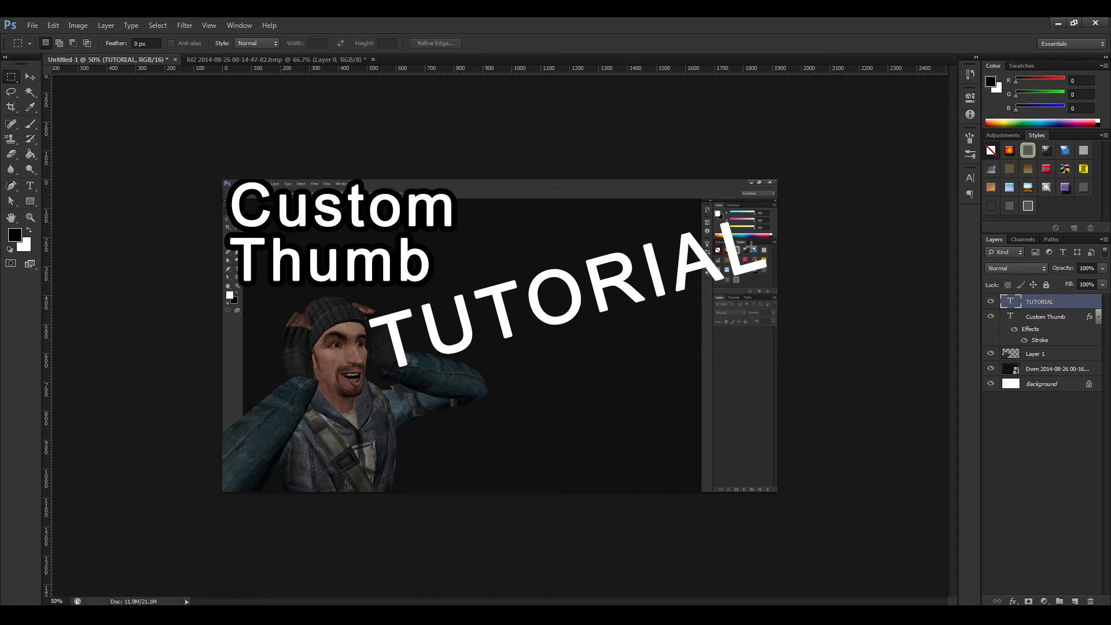
click(1012, 602)
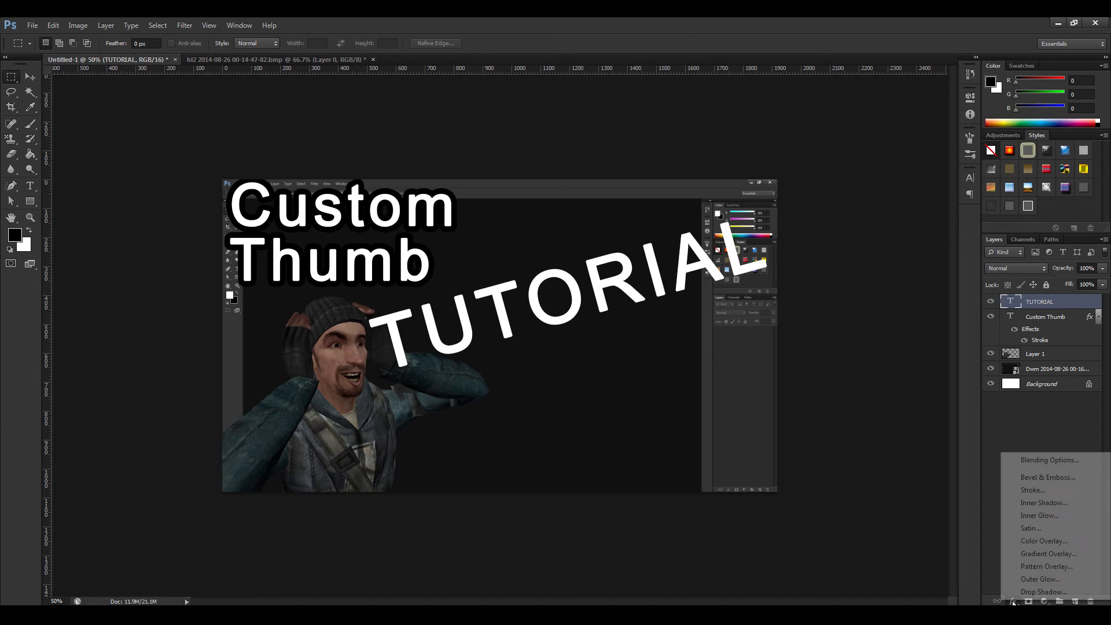
click(1032, 490)
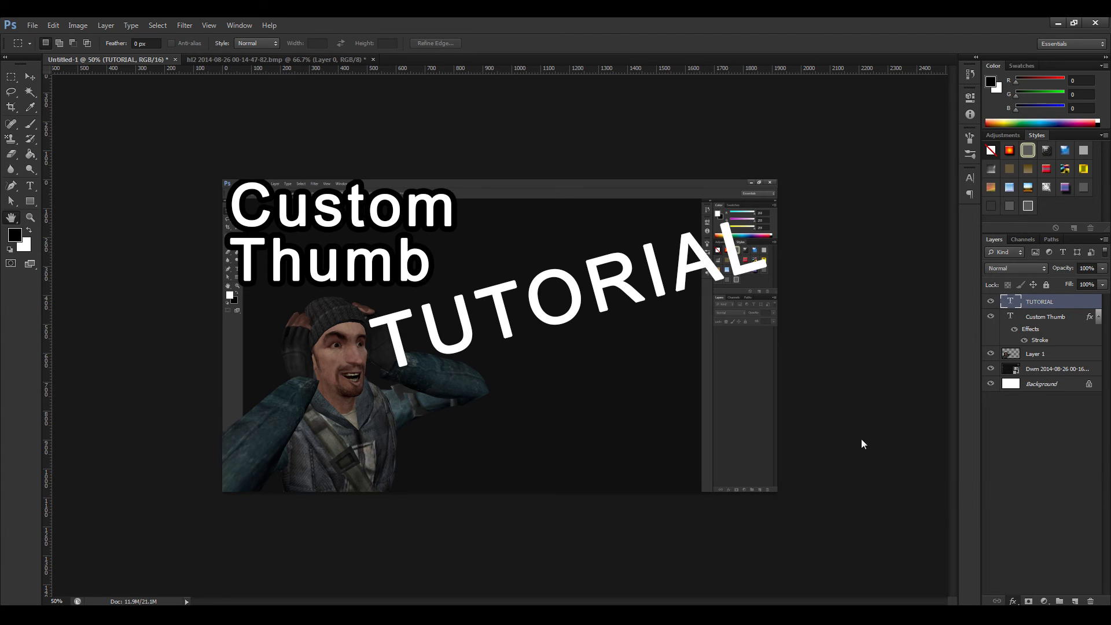
text(20)
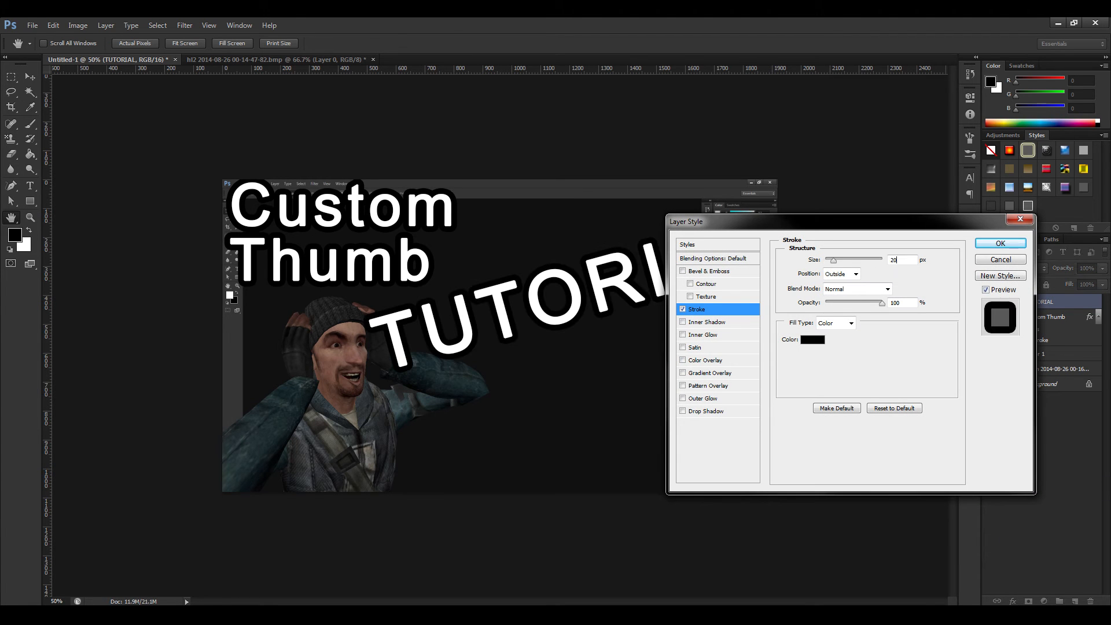
click(1000, 243)
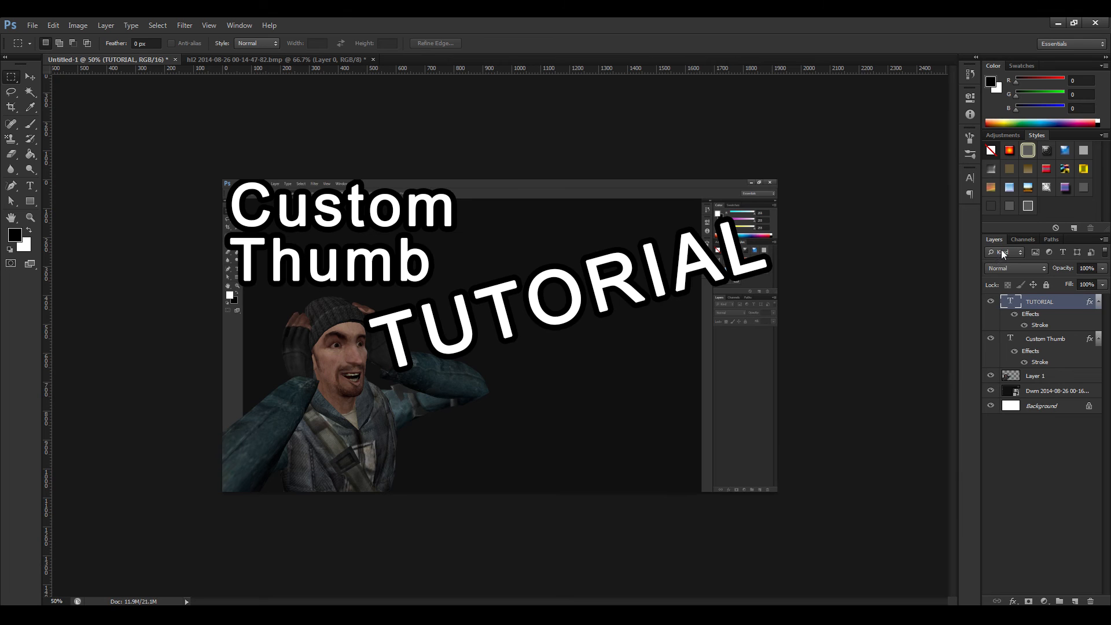
Move the slanted "TUTORIAL" text straight down, clear of the title and beside the character's chin.
click(29, 81)
drag(533, 307, 537, 368)
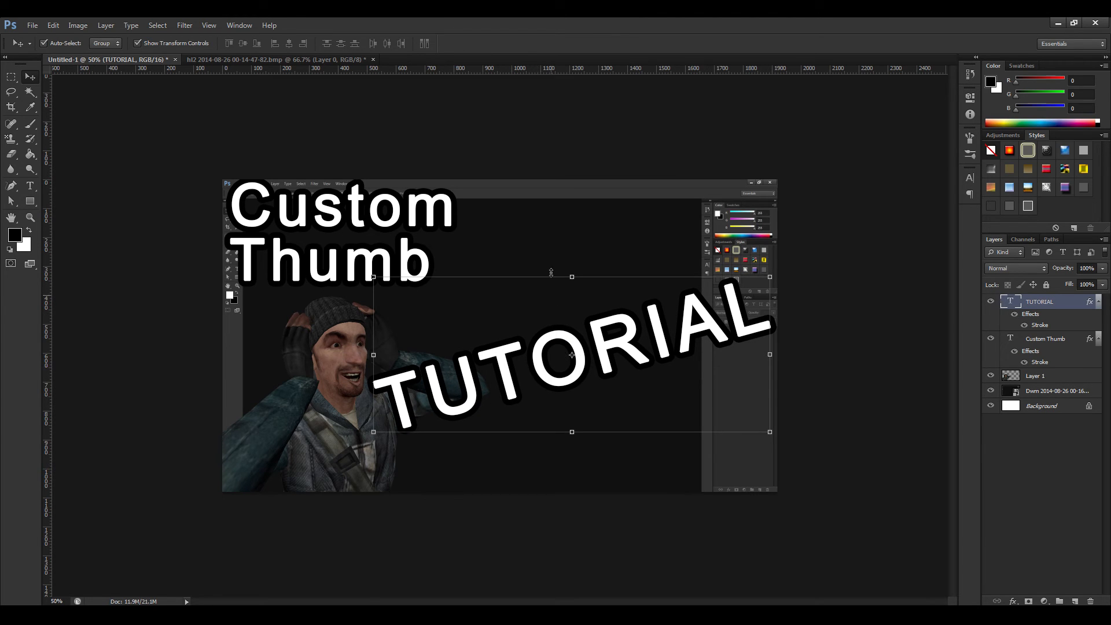
click(11, 77)
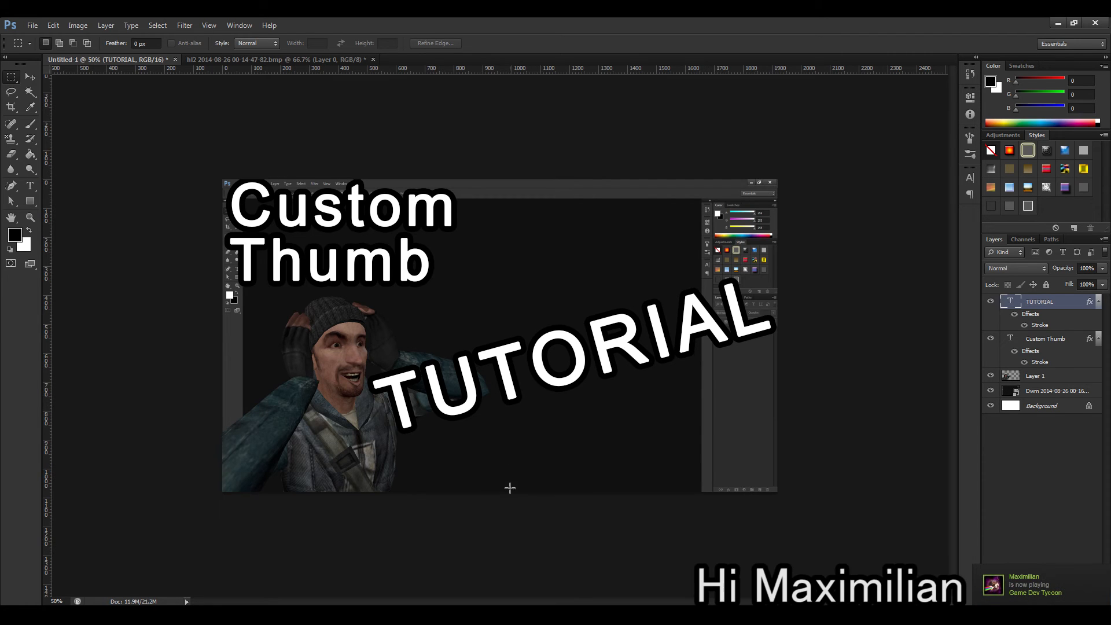
drag(503, 523, 817, 402)
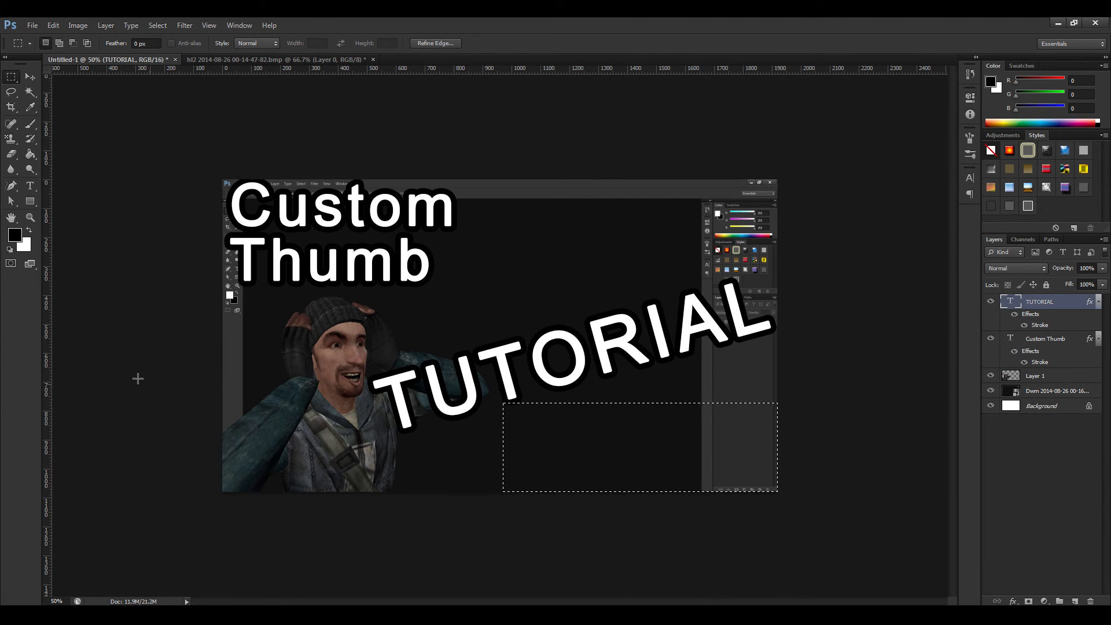
click(129, 269)
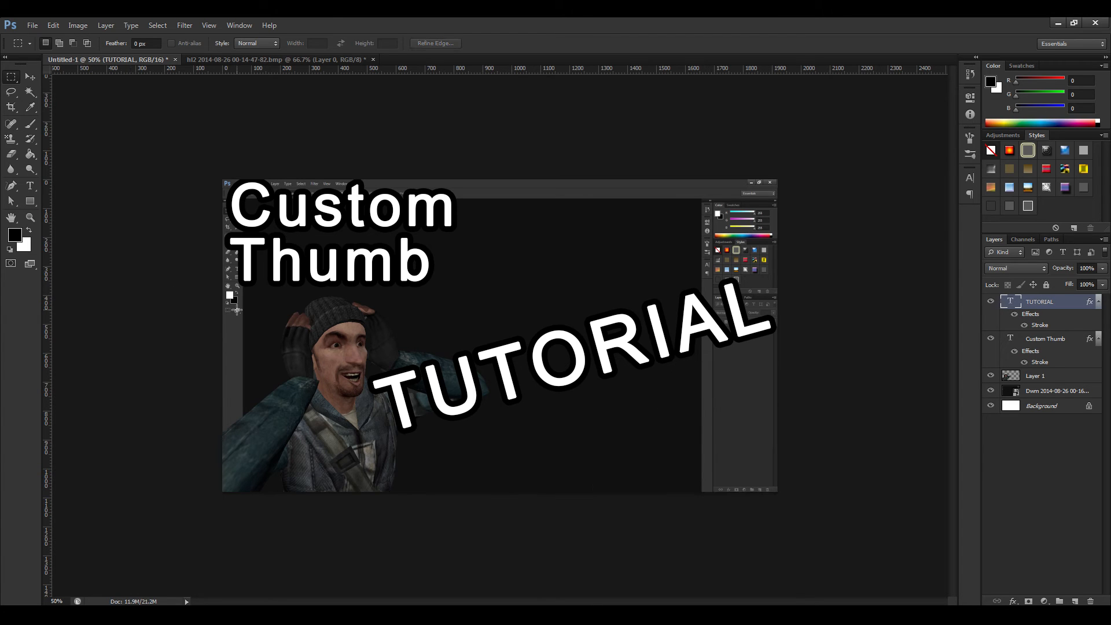
Preview the thumbnail at 5% size to check how readable the outlined text is.
key(ctrl+minus)
key(ctrl+minus)
key(ctrl+minus)
key(ctrl+minus)
key(ctrl+minus)
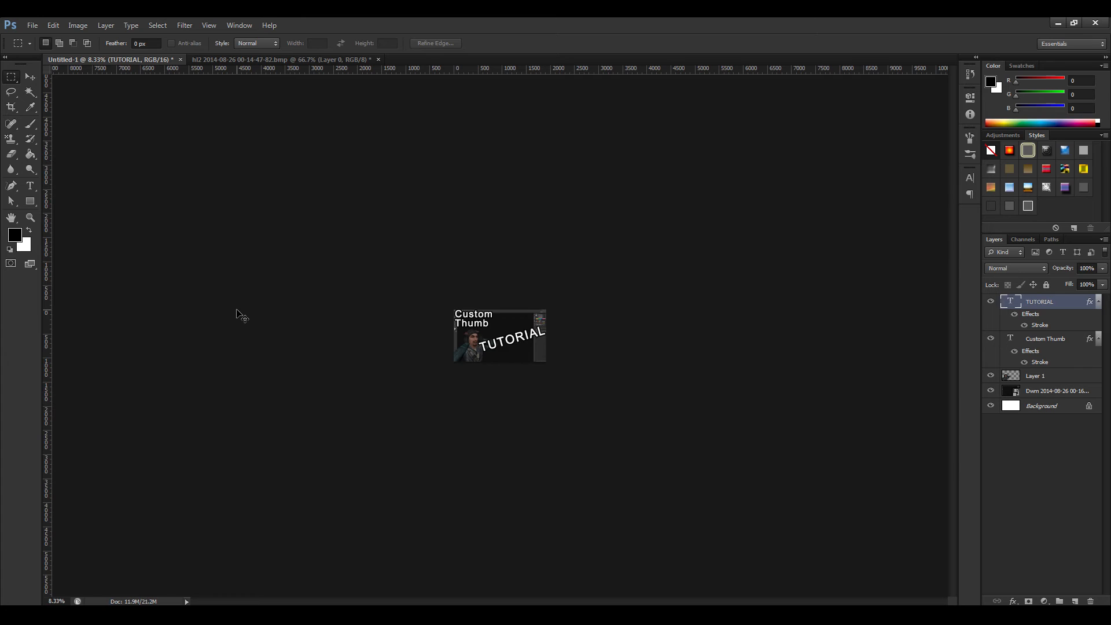
key(ctrl+minus)
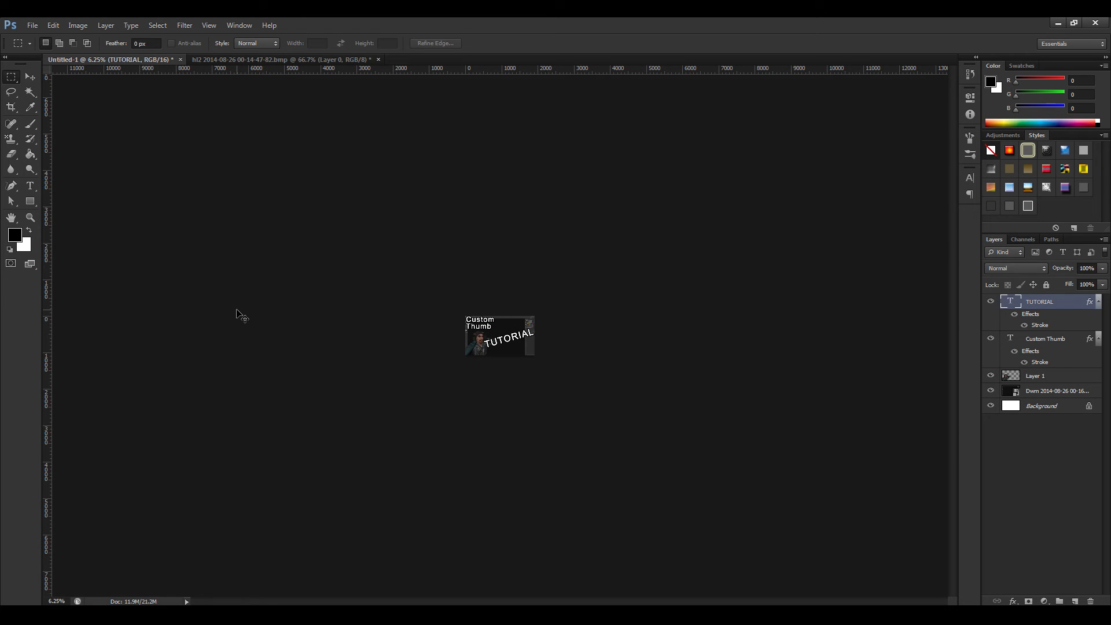
key(ctrl+minus)
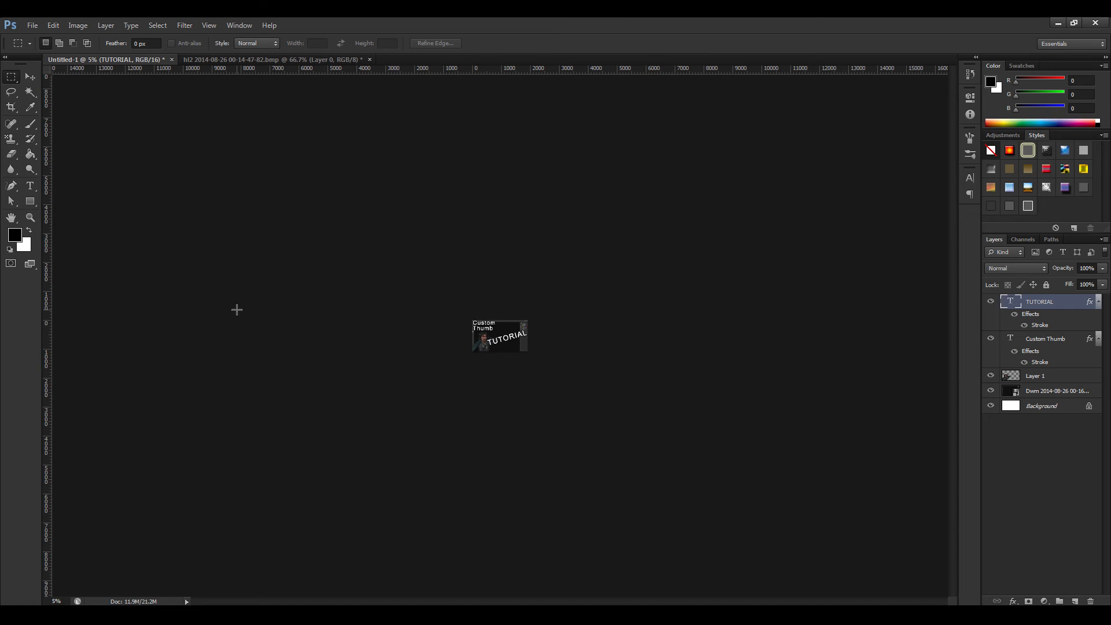
Extend the second line of the title so that it reads "Thumbnail" and commit the text.
click(28, 188)
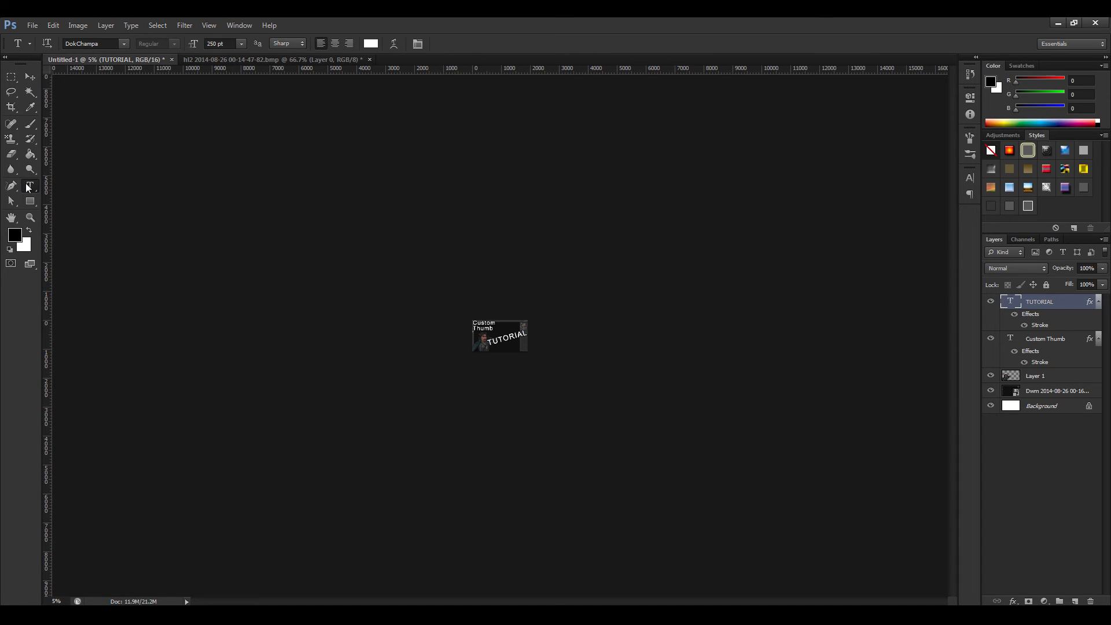
key(ctrl+plus)
key(ctrl+plus)
key(ctrl+plus)
key(ctrl+plus)
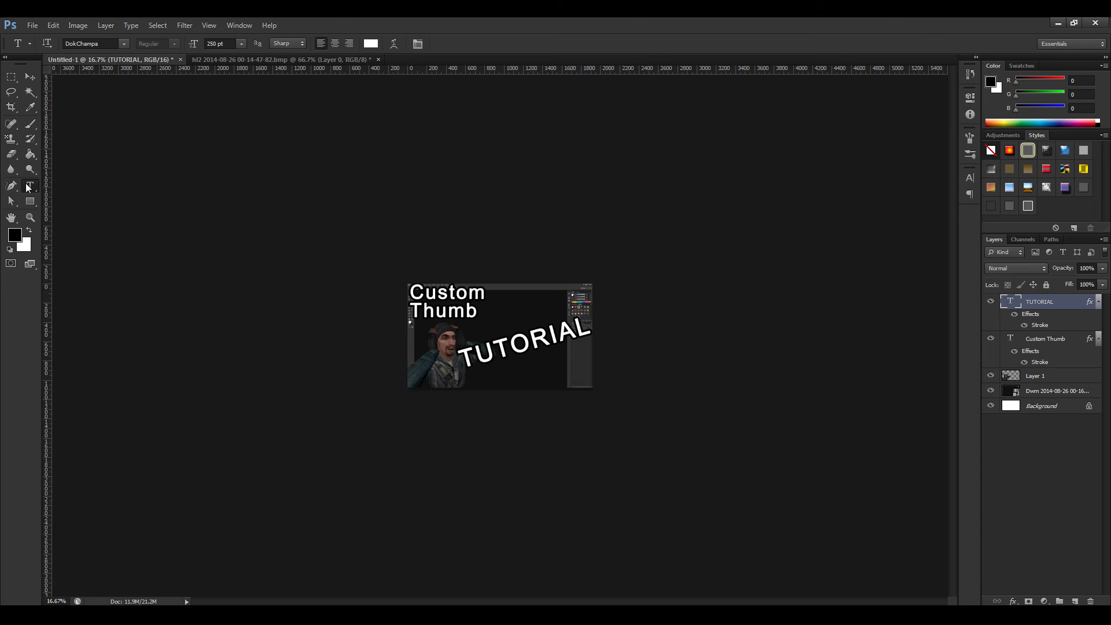
click(481, 310)
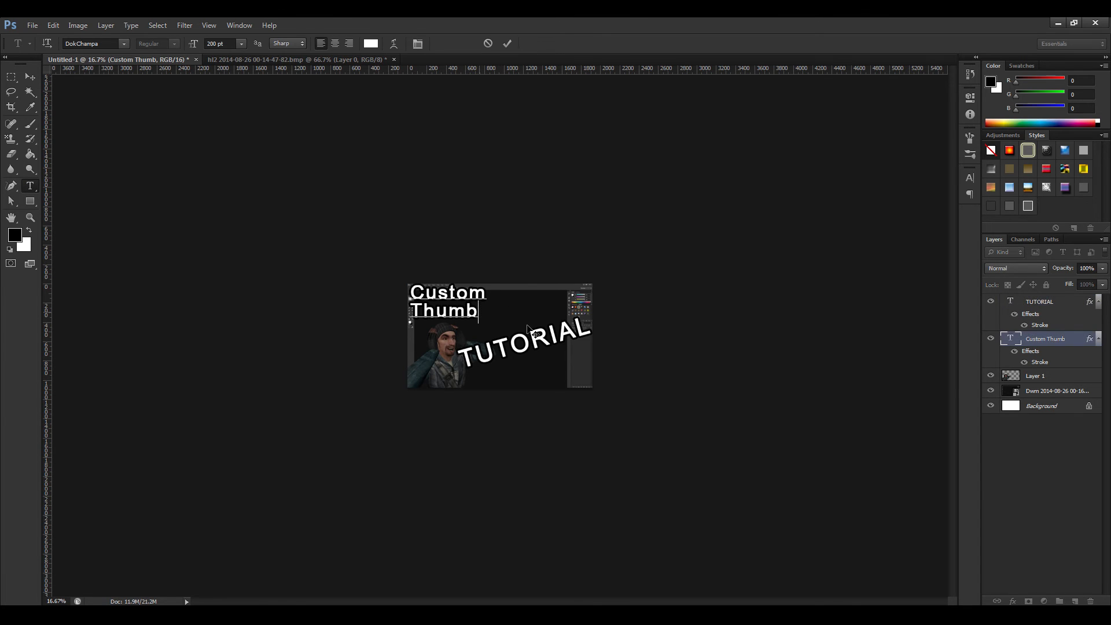
text(nail)
click(11, 77)
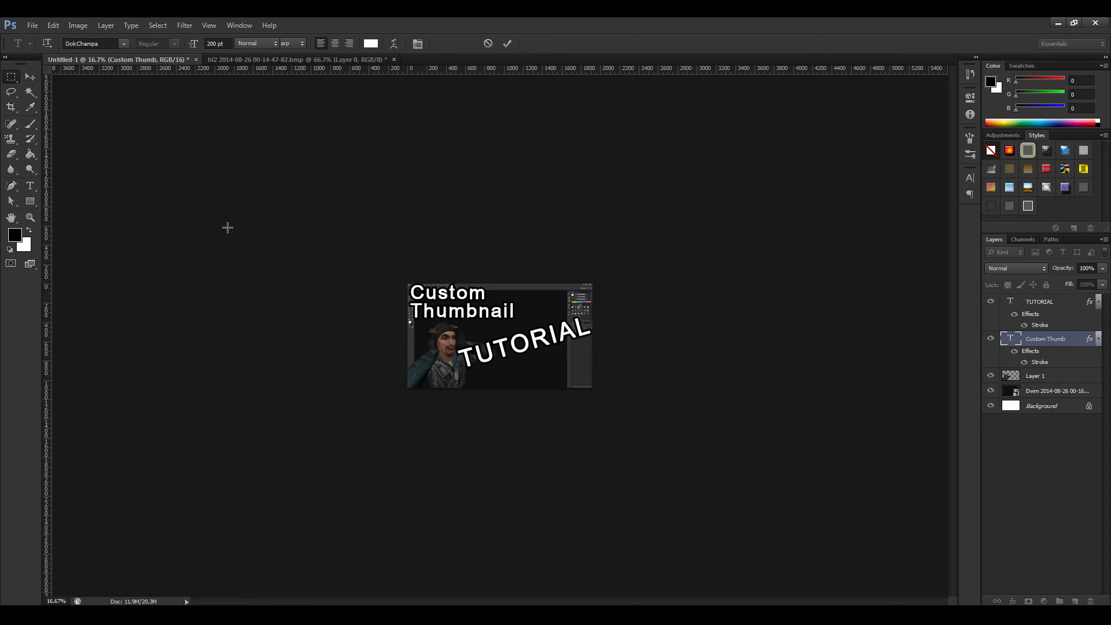
Examine the updated "Custom Thumbnail" title at very small and larger preview sizes.
key(ctrl+minus)
key(ctrl+minus)
key(ctrl+minus)
key(ctrl+minus)
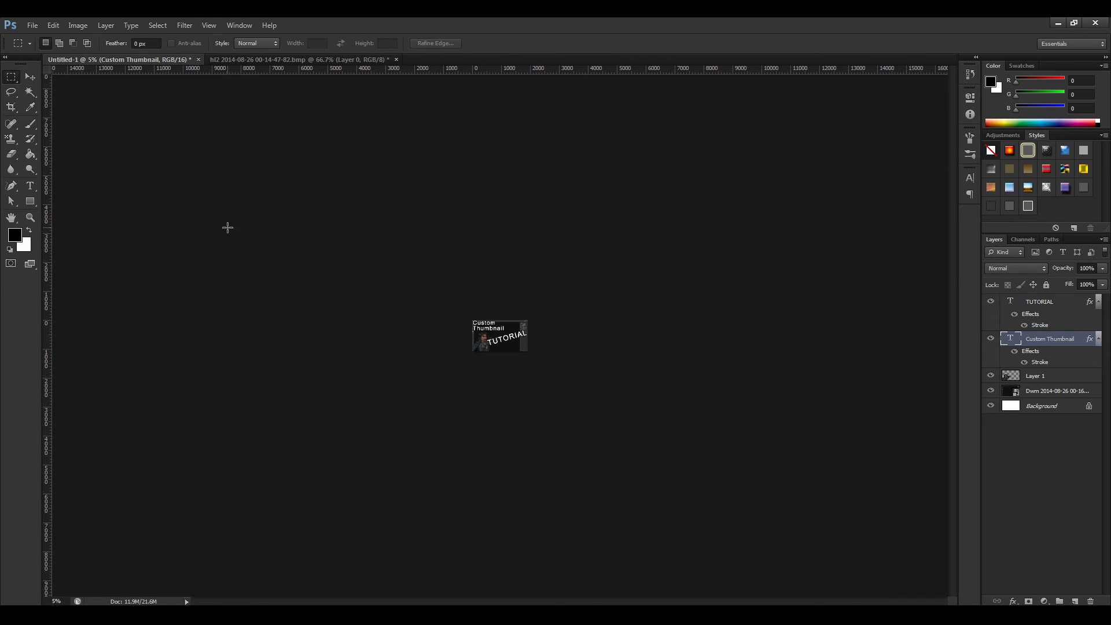
key(ctrl+plus)
key(ctrl+plus)
key(ctrl+plus)
key(ctrl+plus)
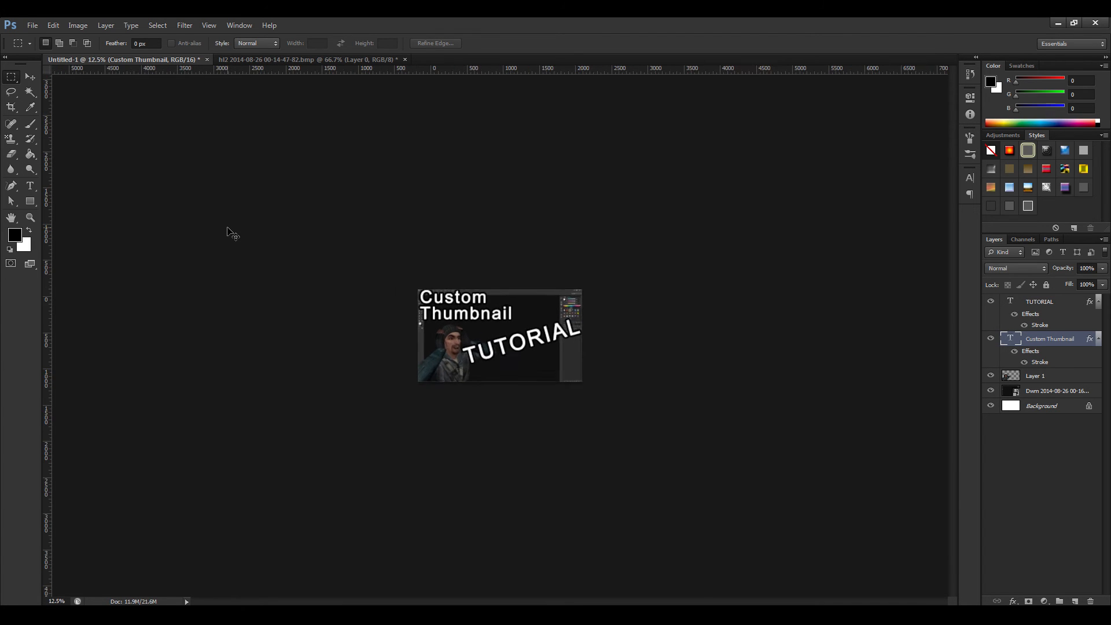
key(ctrl+plus)
key(ctrl+plus)
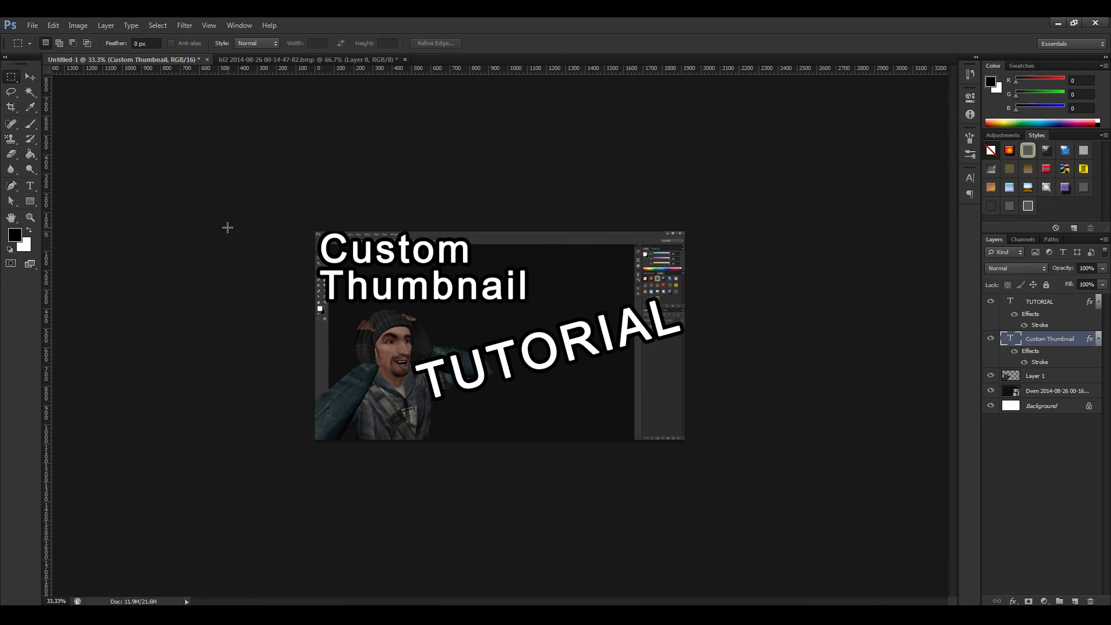
Select the cut-out character's layer, Layer 1, and open its layer style settings clear of the artwork.
click(30, 77)
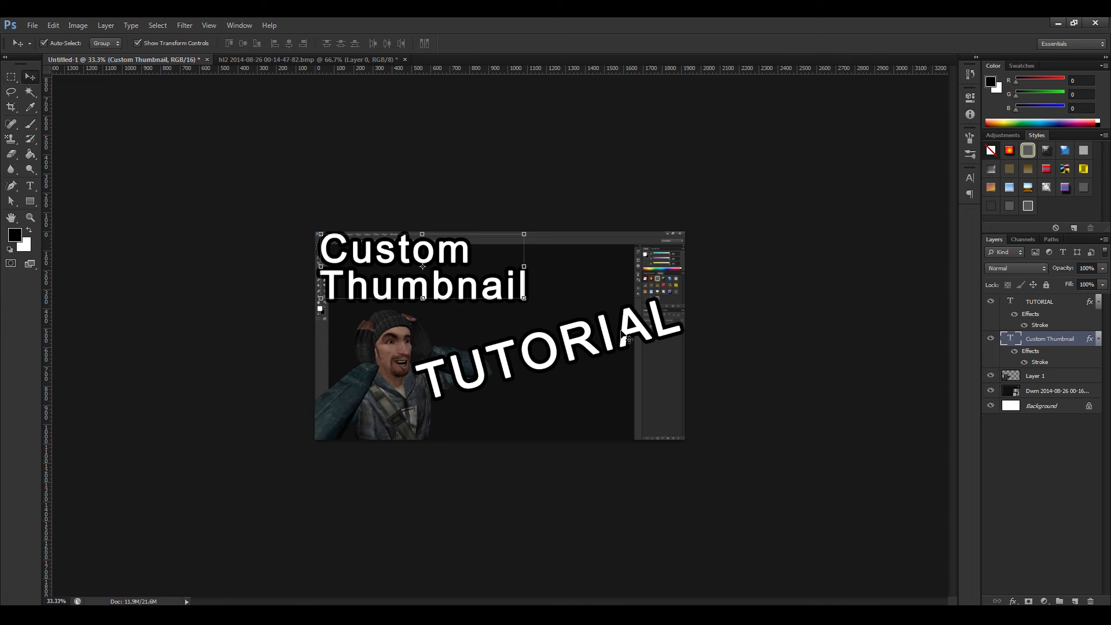
click(1035, 377)
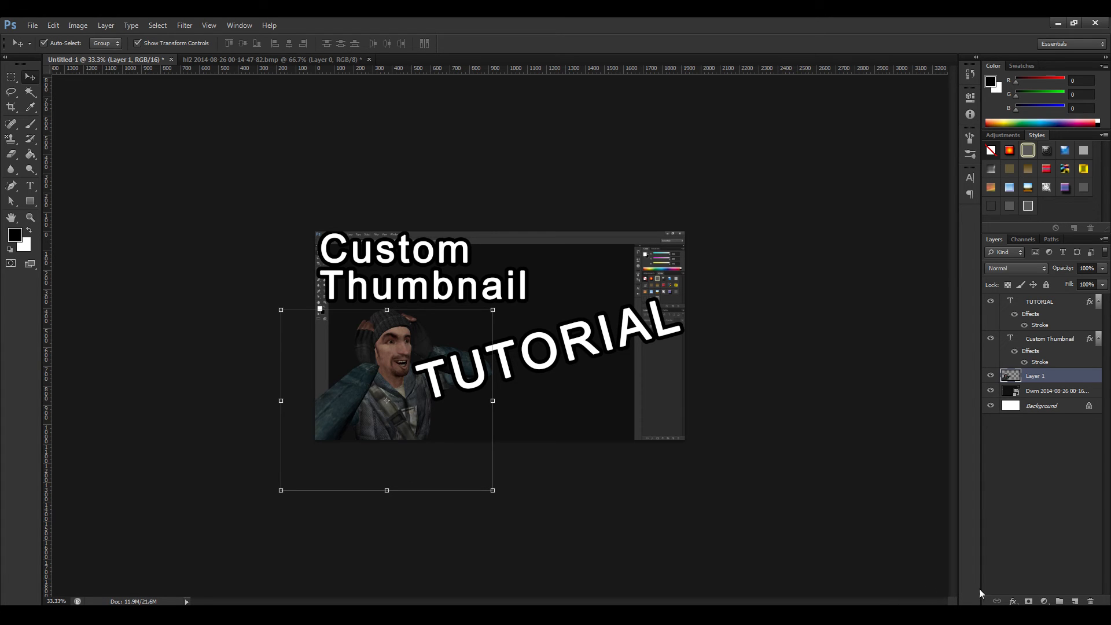
click(1013, 601)
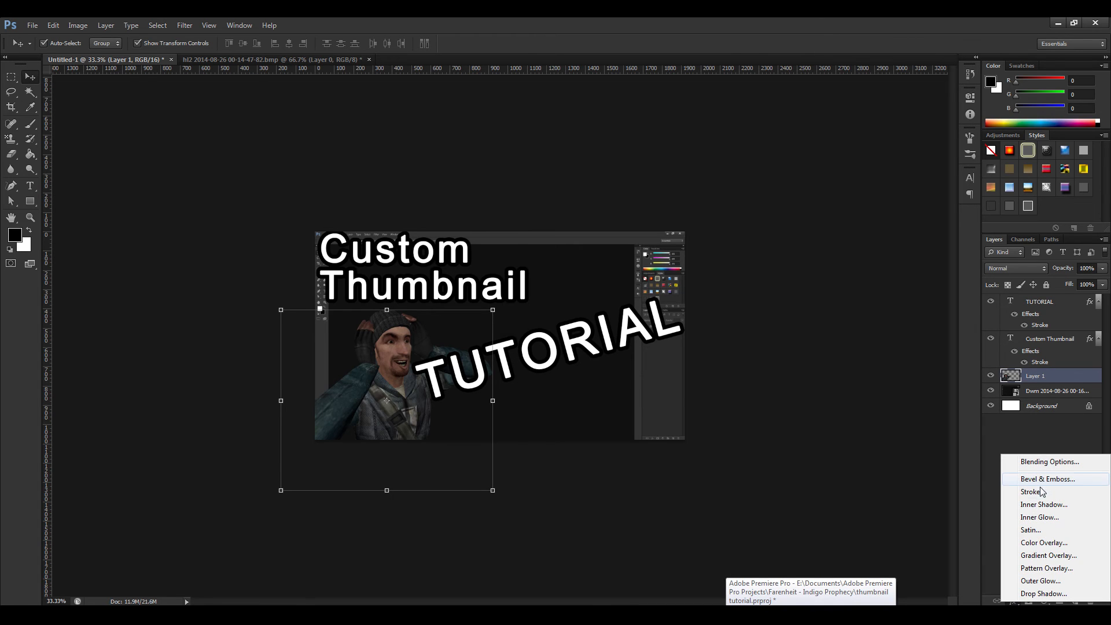
click(1021, 377)
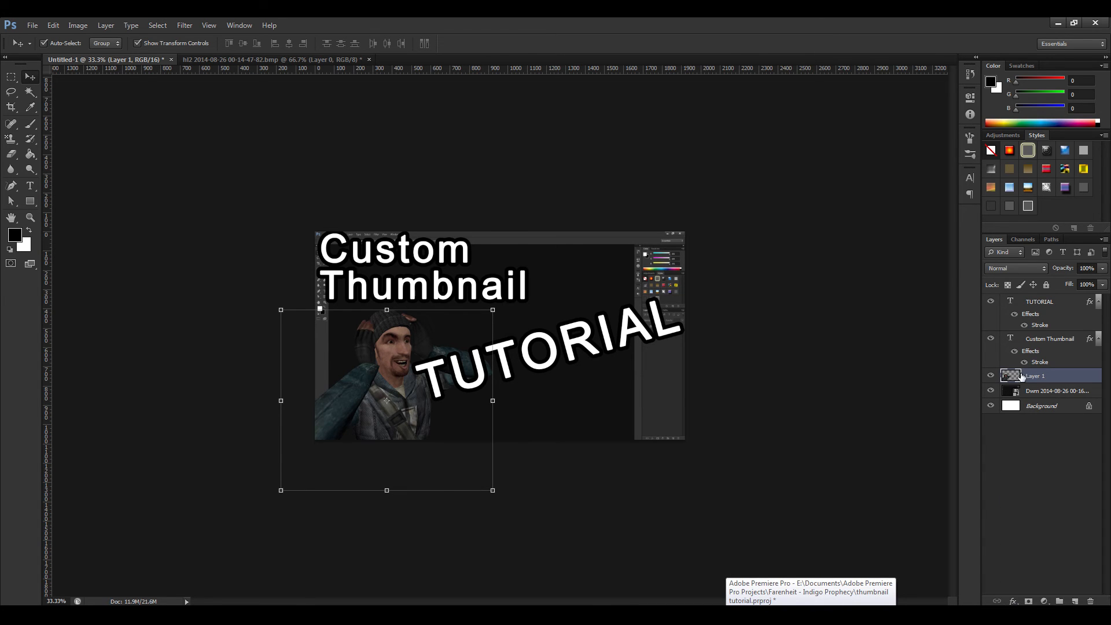
double_click(1030, 376)
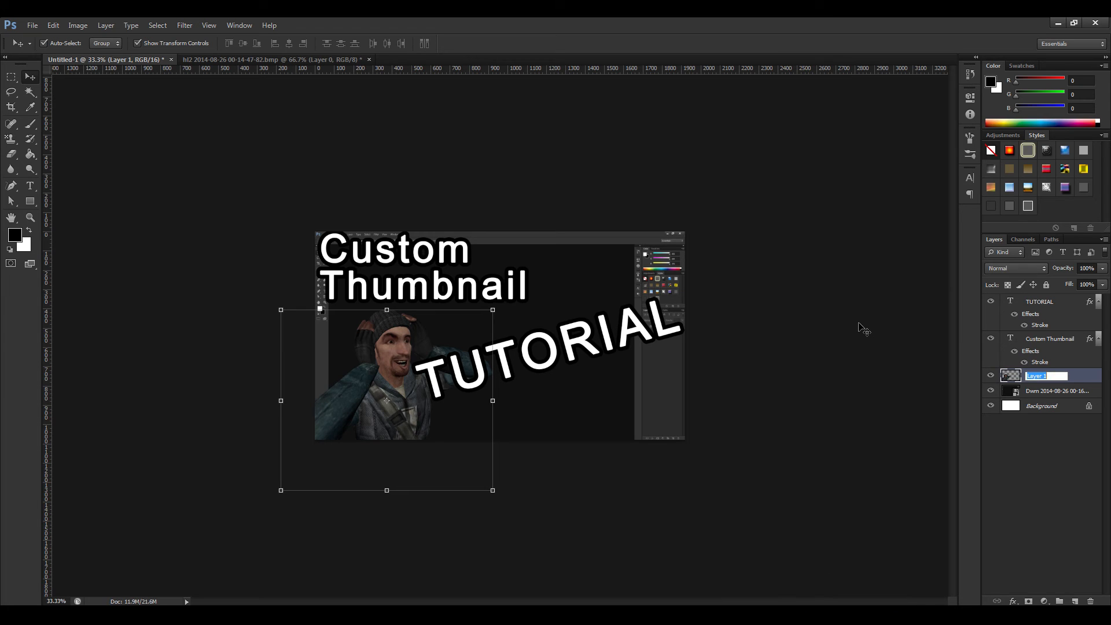
double_click(1008, 376)
drag(857, 225, 873, 151)
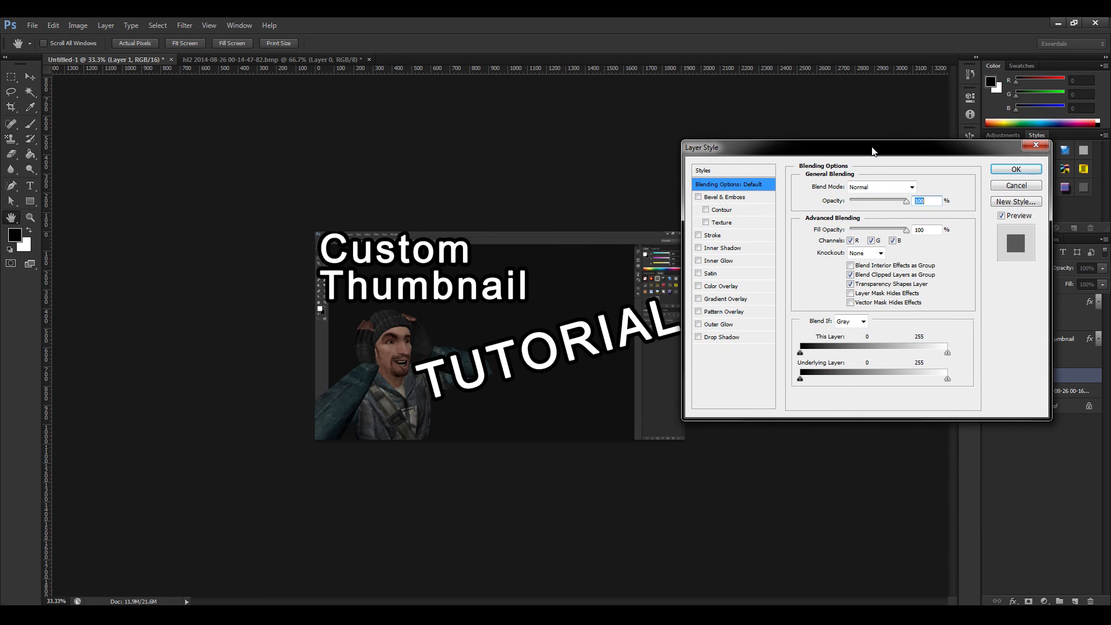
Enable an Outer Glow on the character's layer and show its settings, leaving Stroke switched off.
click(699, 236)
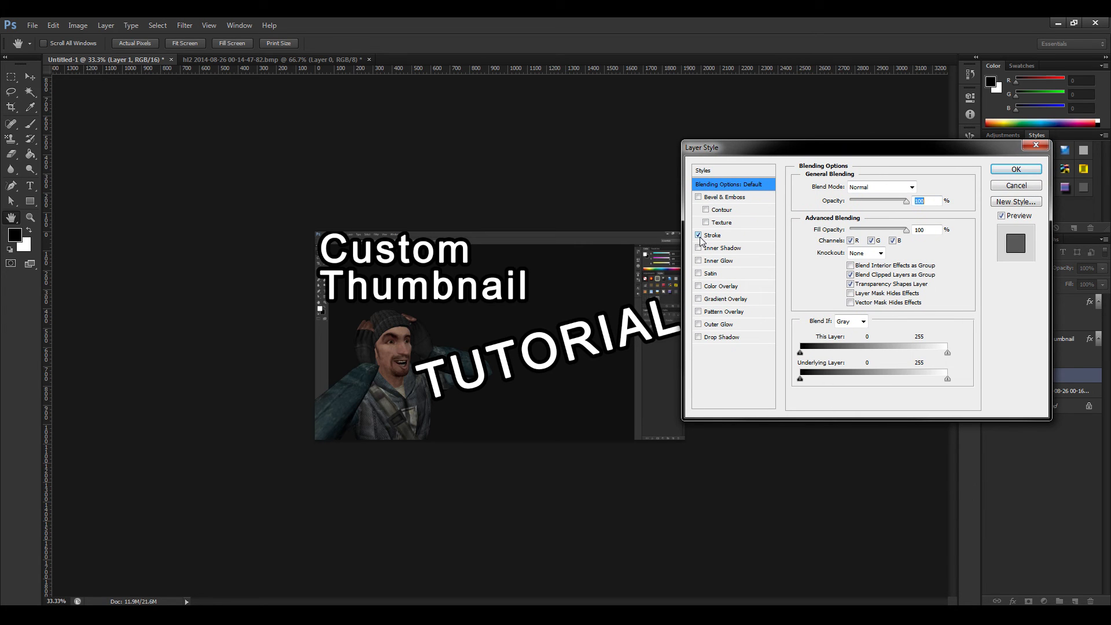
click(698, 236)
click(698, 324)
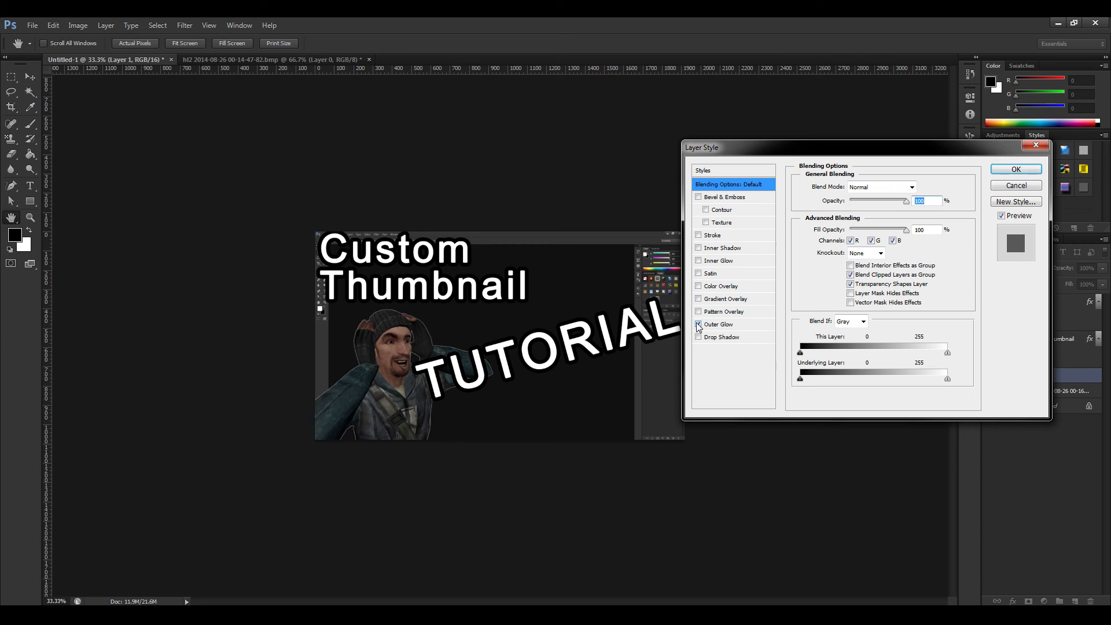
click(723, 324)
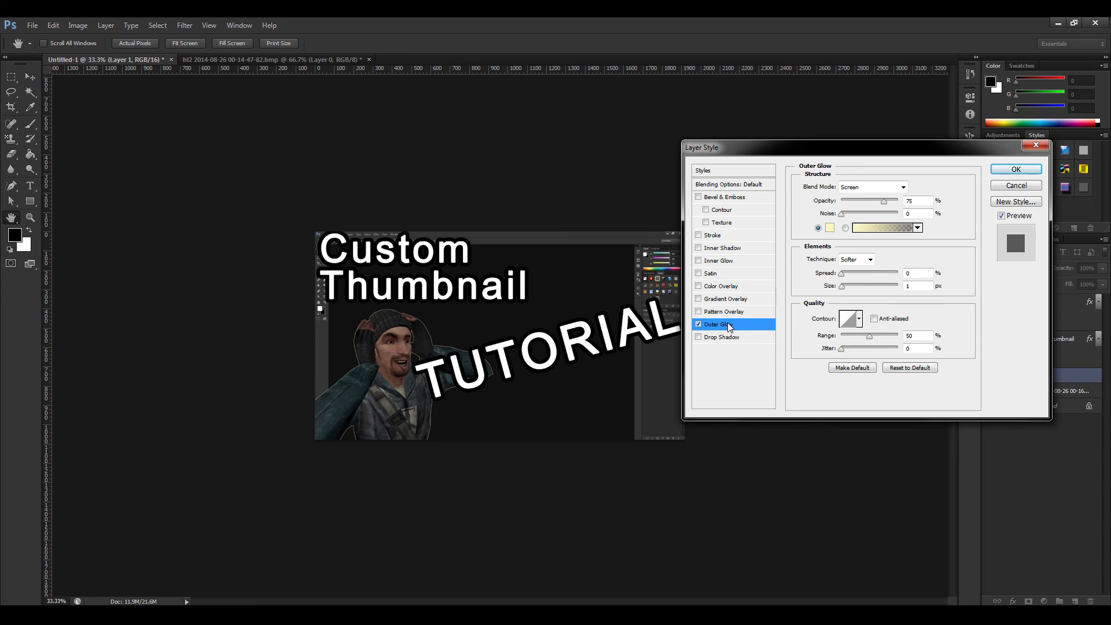
Set the character's outer glow color to bright blue (#018ffc).
click(830, 229)
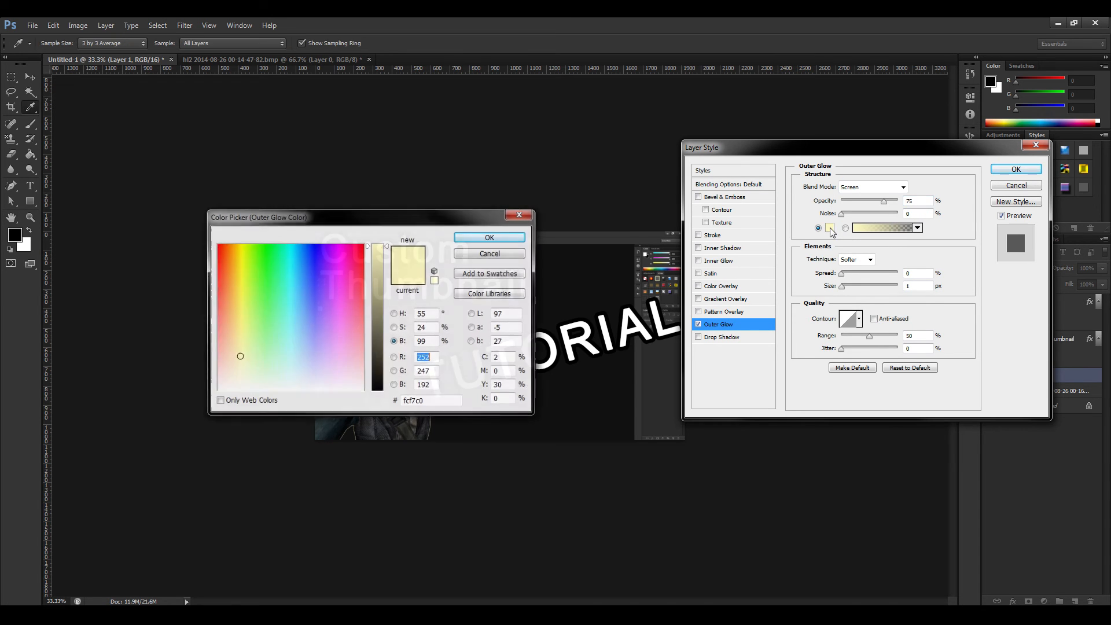
mouse_move(334, 219)
mouse_down()
mouse_move(318, 414)
mouse_move(307, 445)
mouse_move(273, 471)
mouse_up()
click(278, 470)
drag(452, 435, 396, 231)
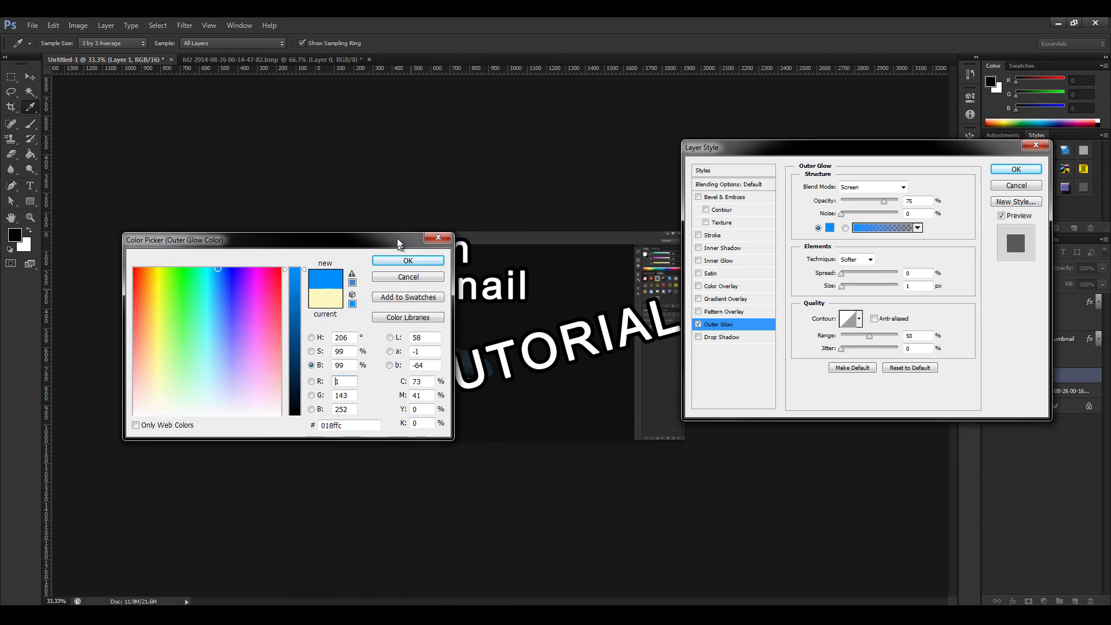
click(397, 258)
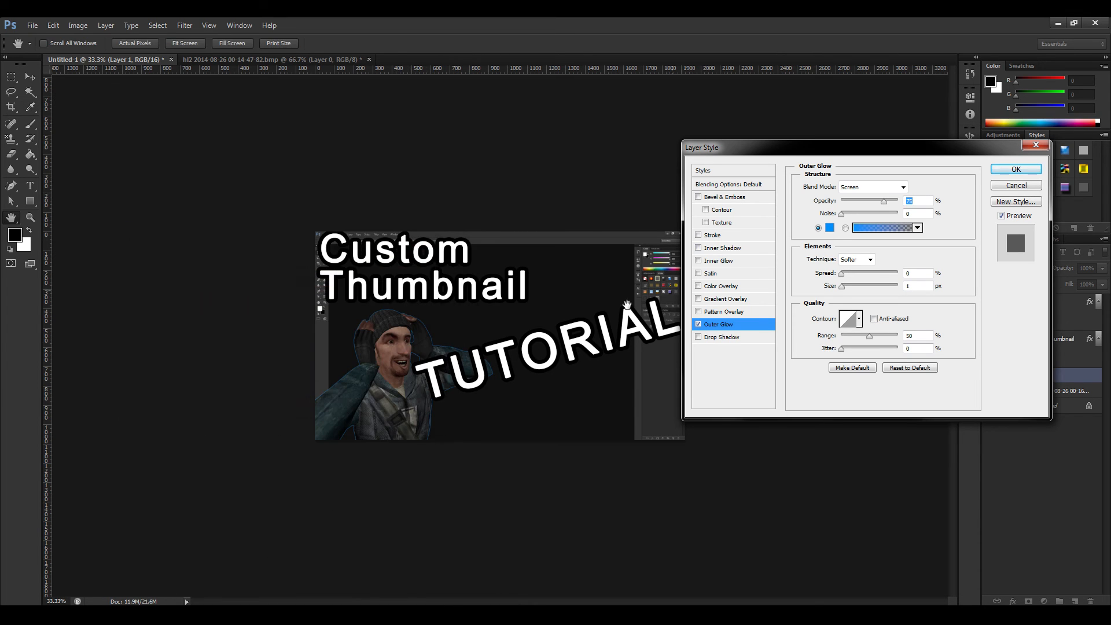
key(ctrl+plus)
key(ctrl+plus)
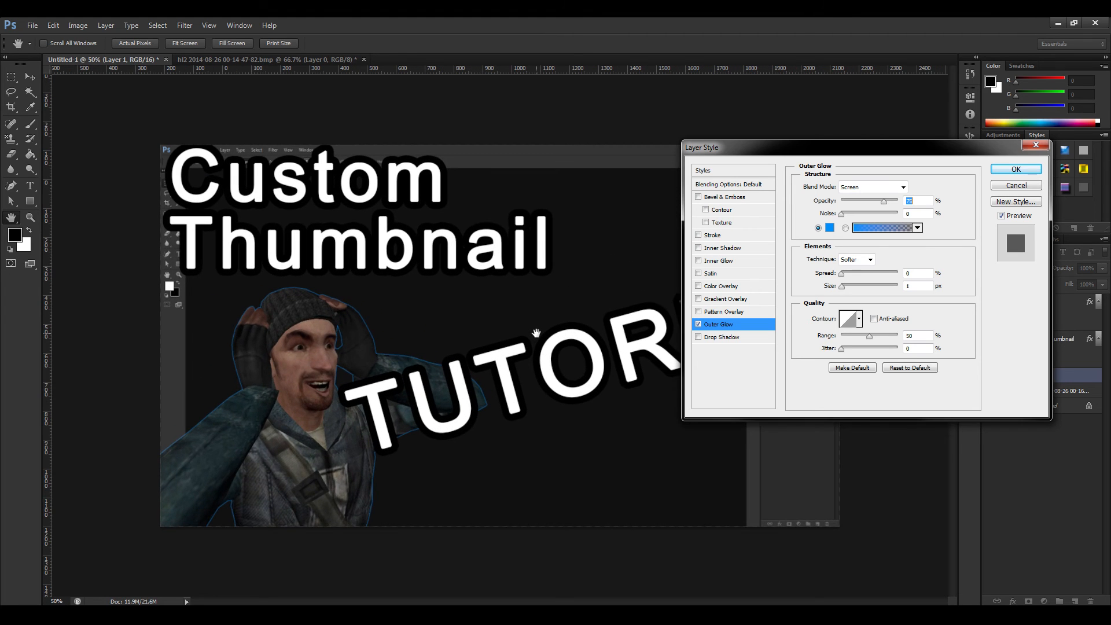
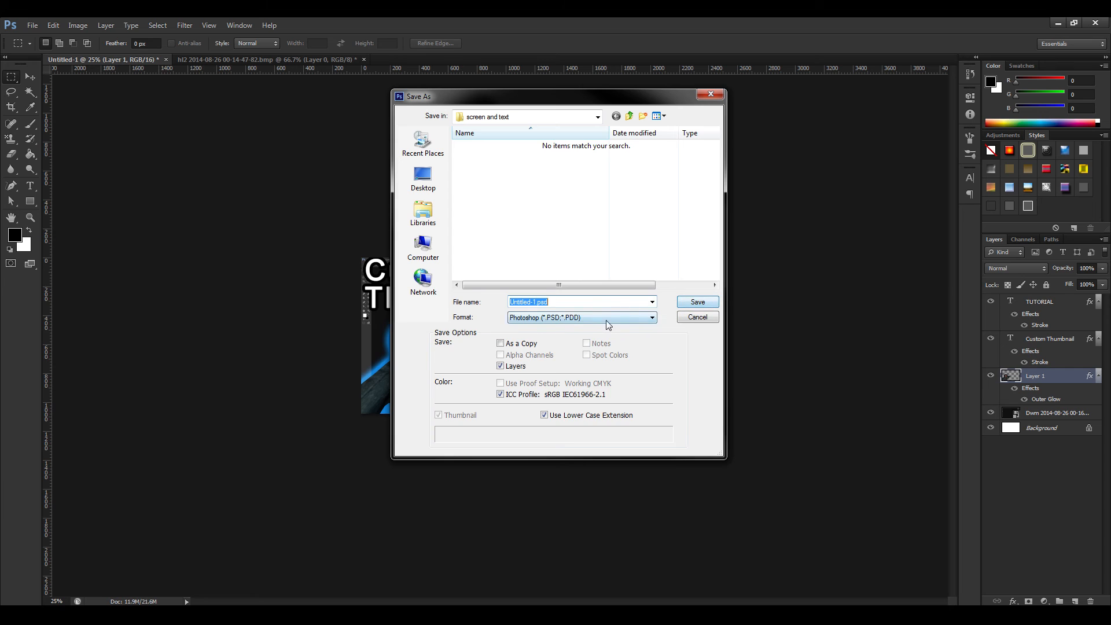
Set the save format to PNG and choose the "all out" folder inside Thumbnail tut as the destination.
click(567, 403)
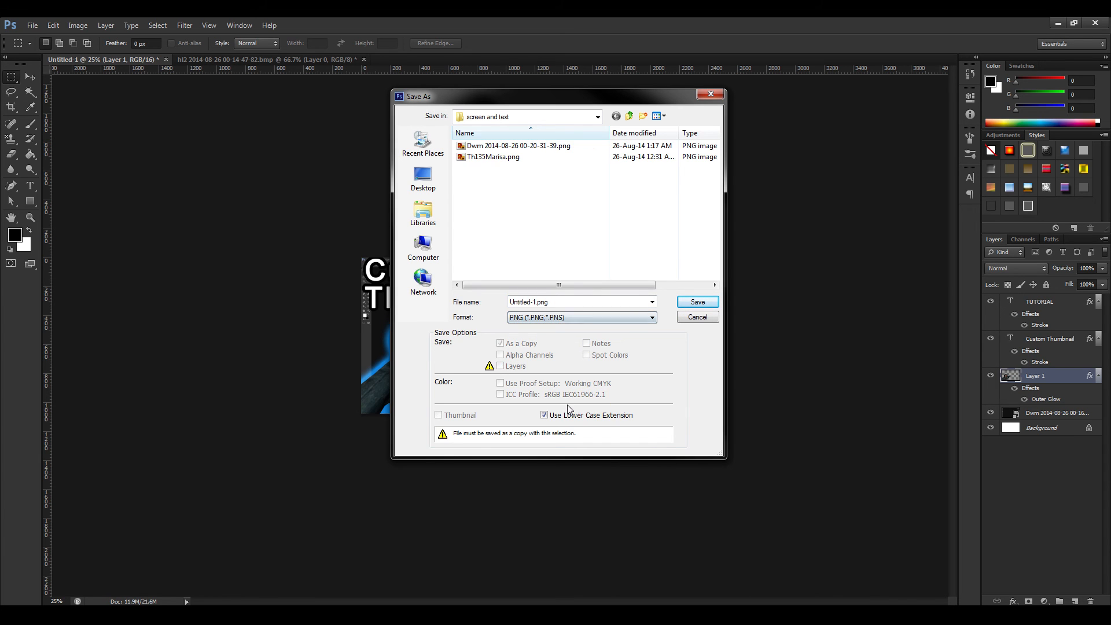
click(503, 118)
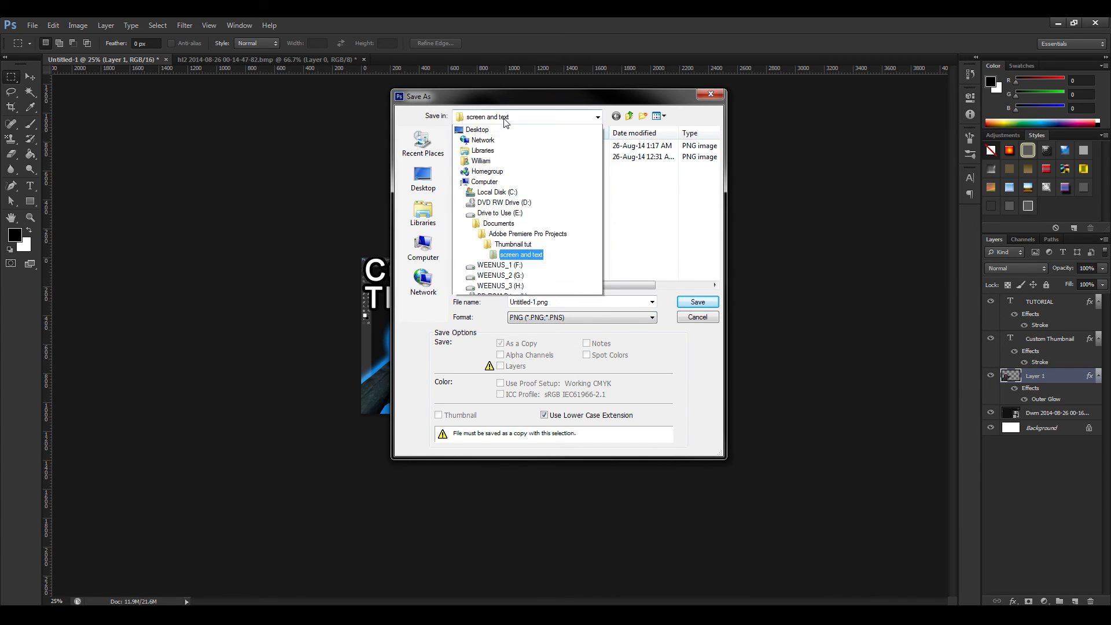
click(497, 254)
double_click(493, 146)
Name the file tut thumbnail.png and save it with Smallest / Slow compression and no interlacing.
click(549, 302)
drag(537, 302, 509, 302)
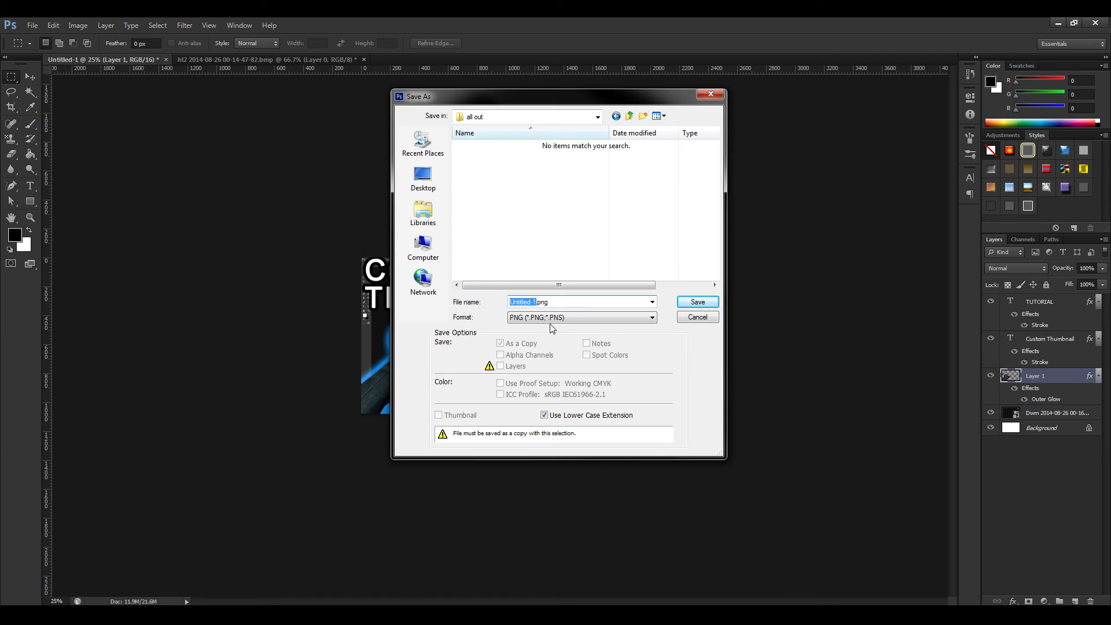
text(tut thumbnail)
click(697, 302)
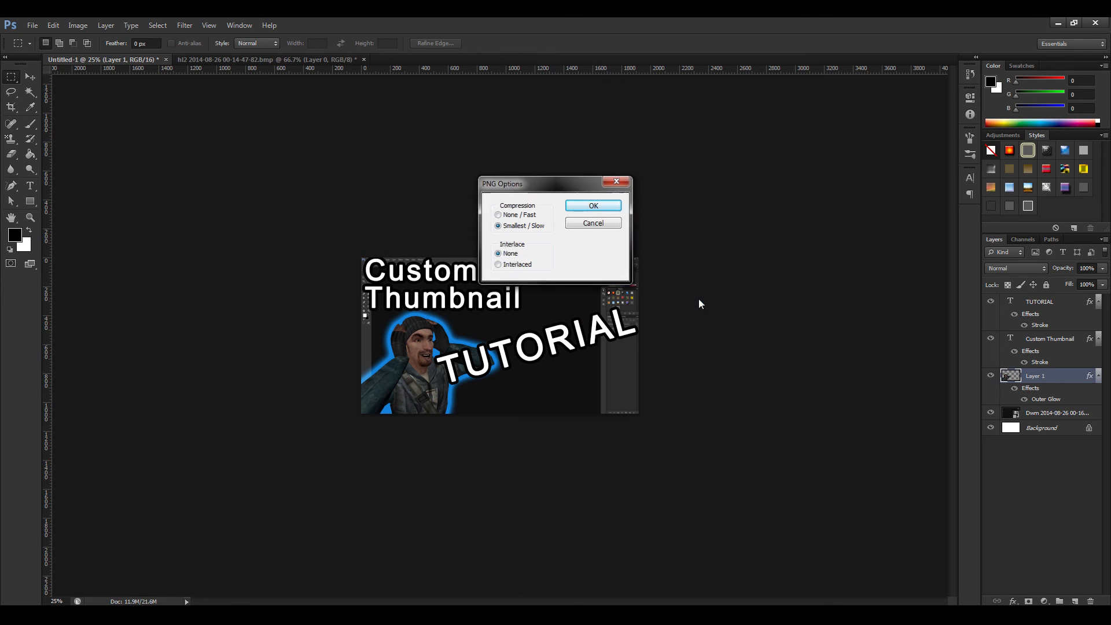
click(592, 212)
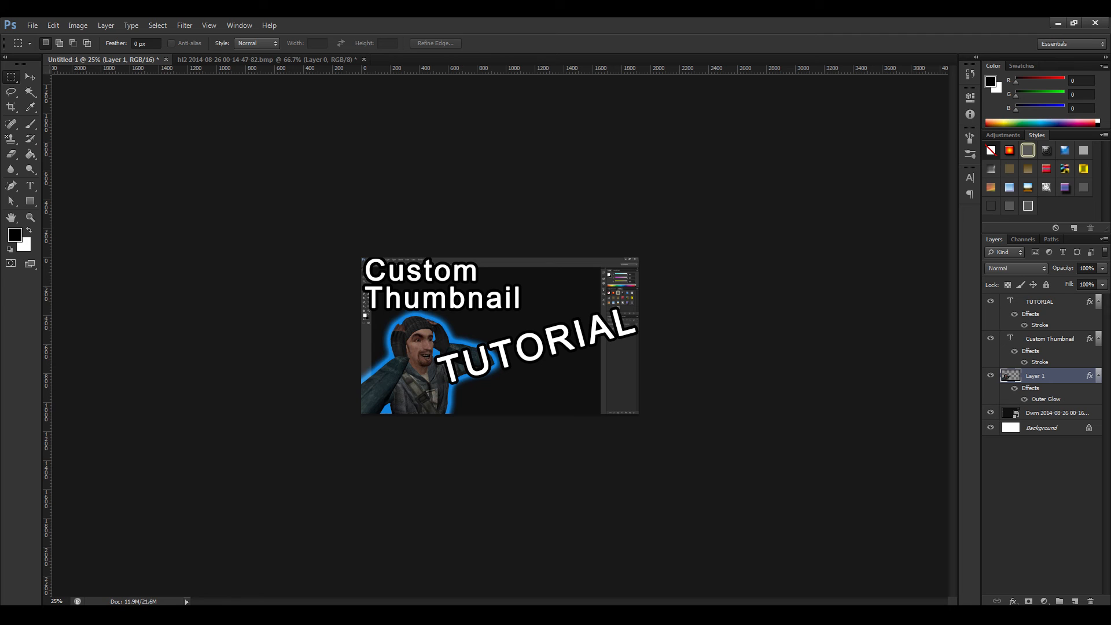
Switch to the YouTube upload page, upload the Episode_001.wmv video and title it "TESTY TEST".
key(alt+Tab)
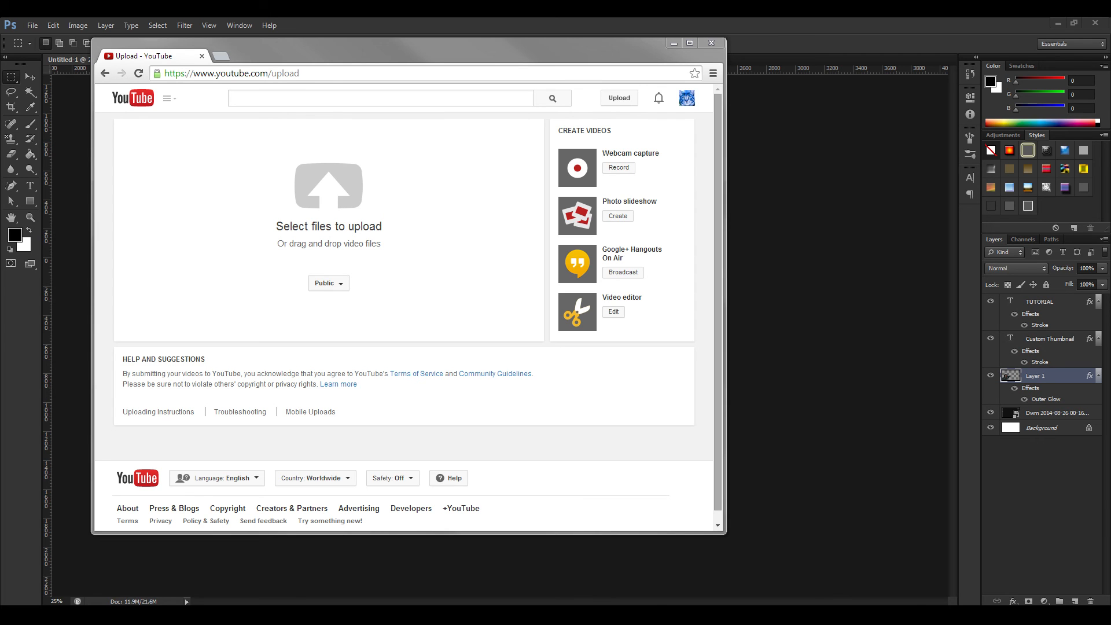
drag(544, 219, 317, 219)
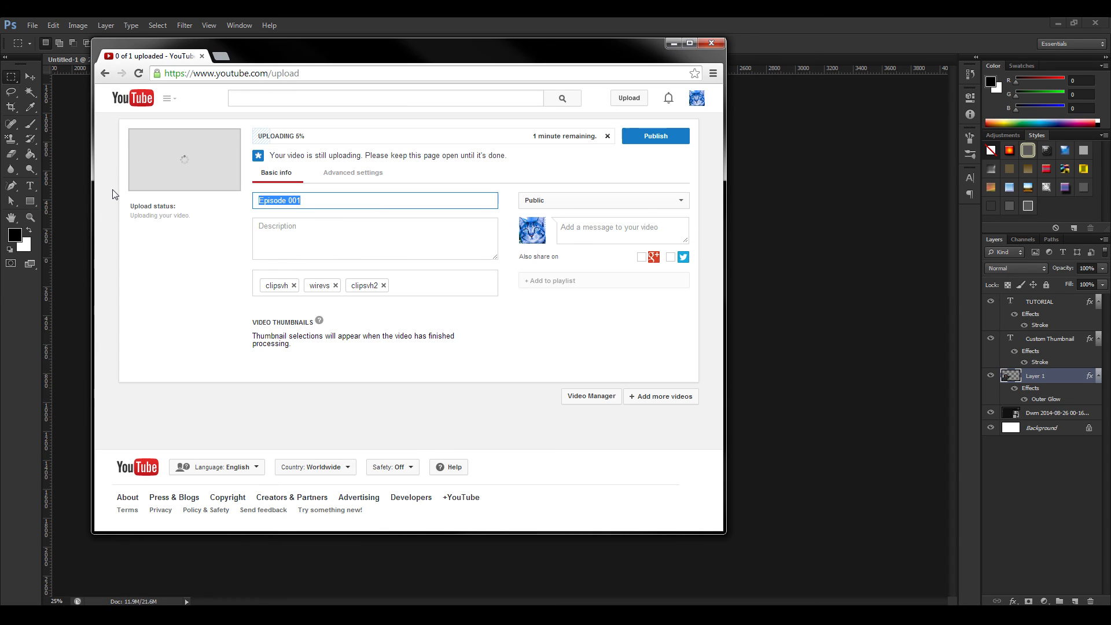
text(TESTY)
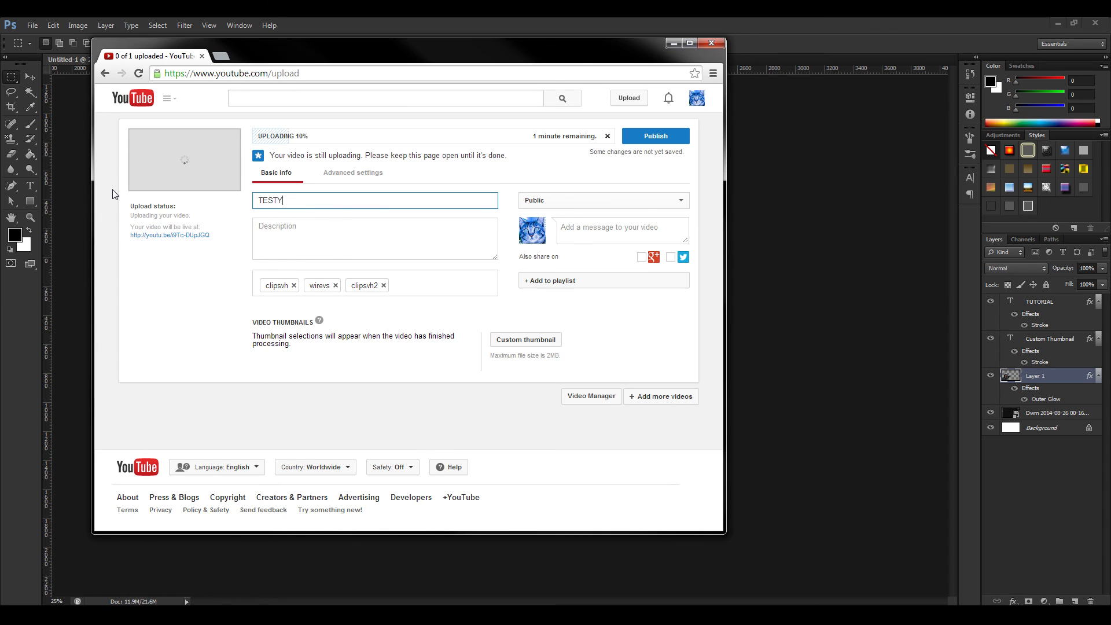
text( TEST)
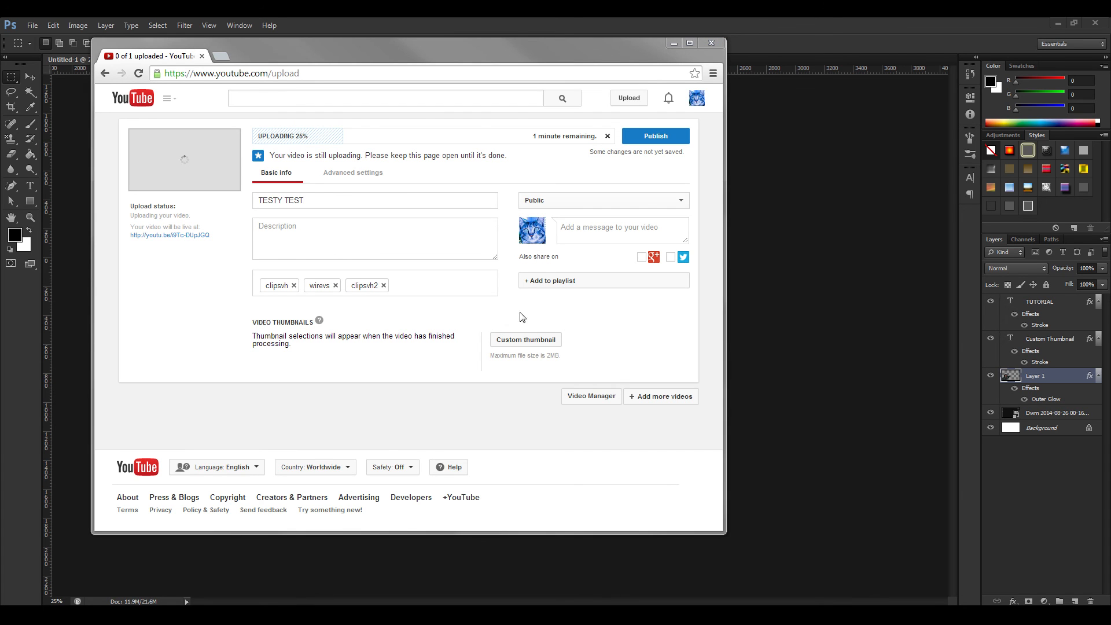
Try to upload tut thumbnail.png from the "all out" folder as the video's custom thumbnail.
click(513, 337)
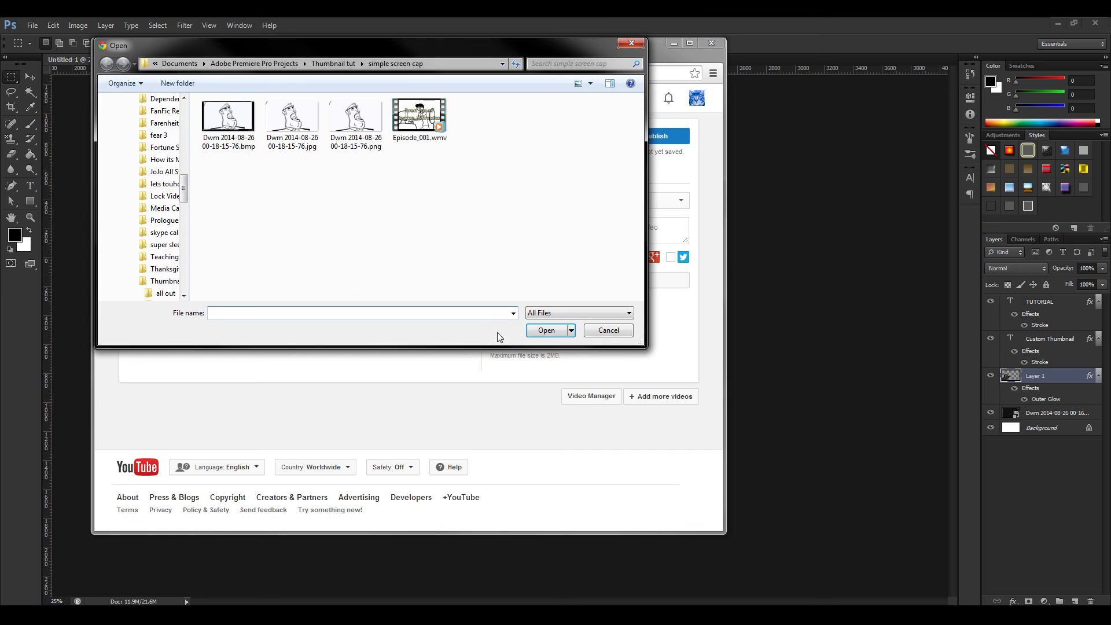
click(335, 64)
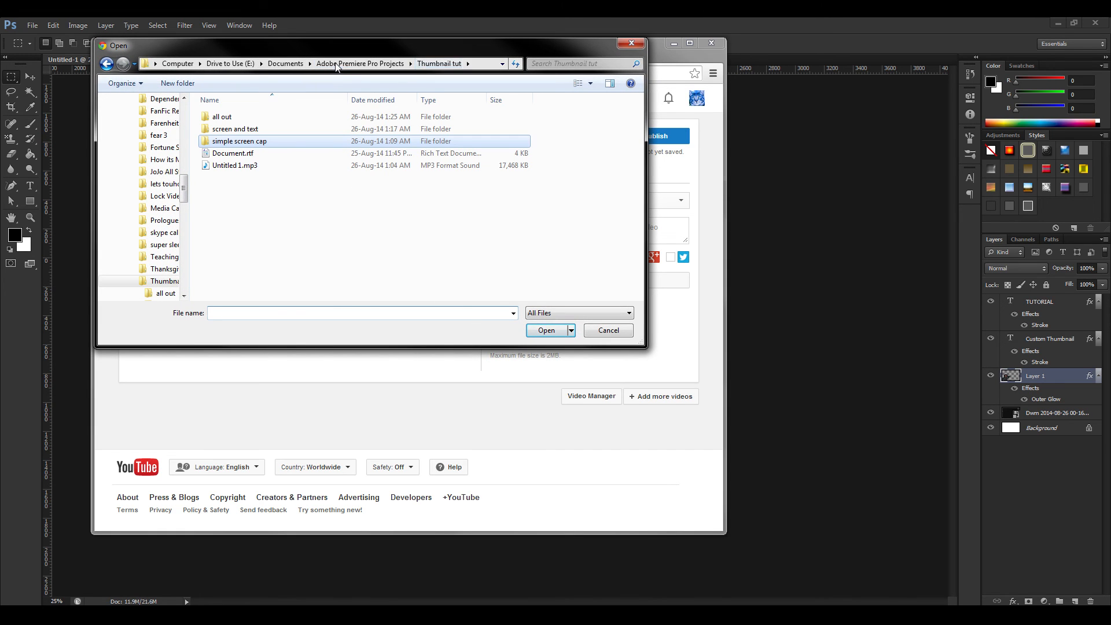
double_click(244, 113)
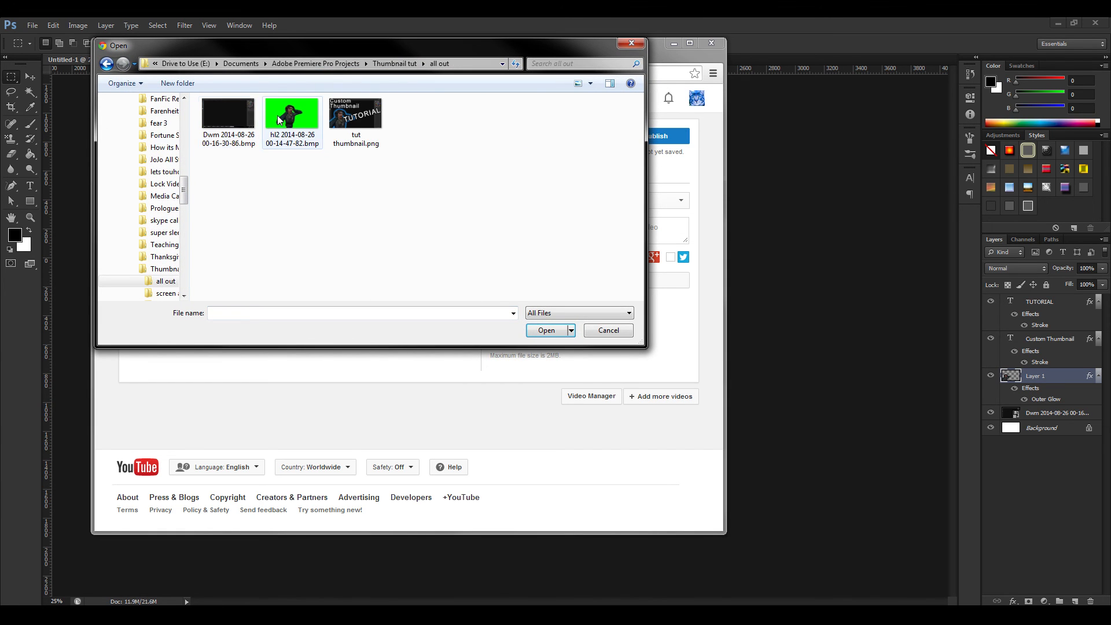
click(362, 119)
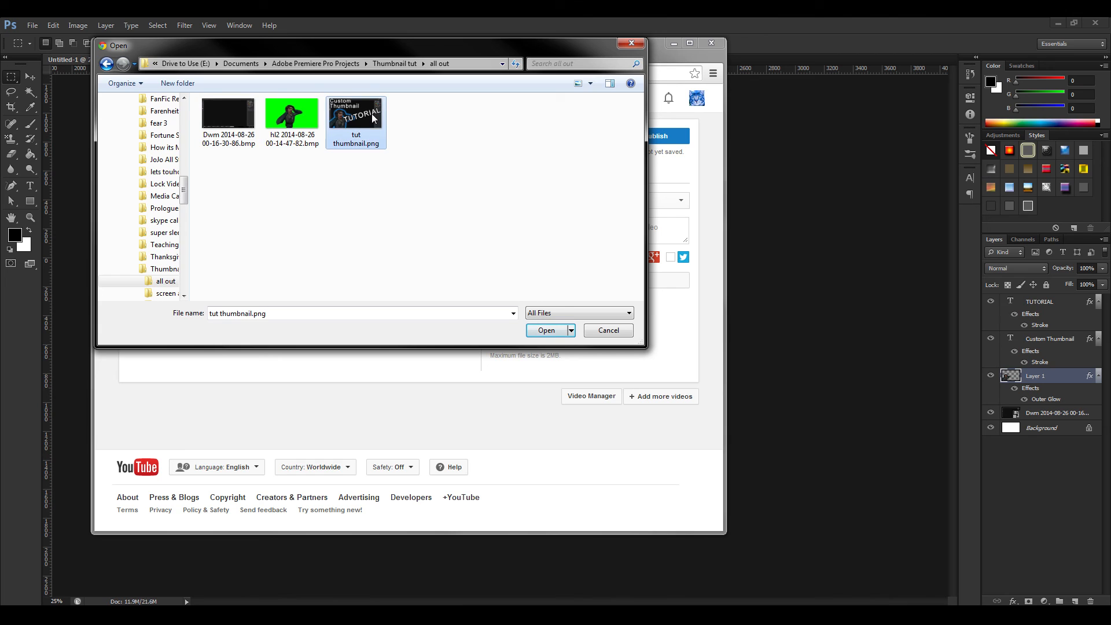
click(545, 331)
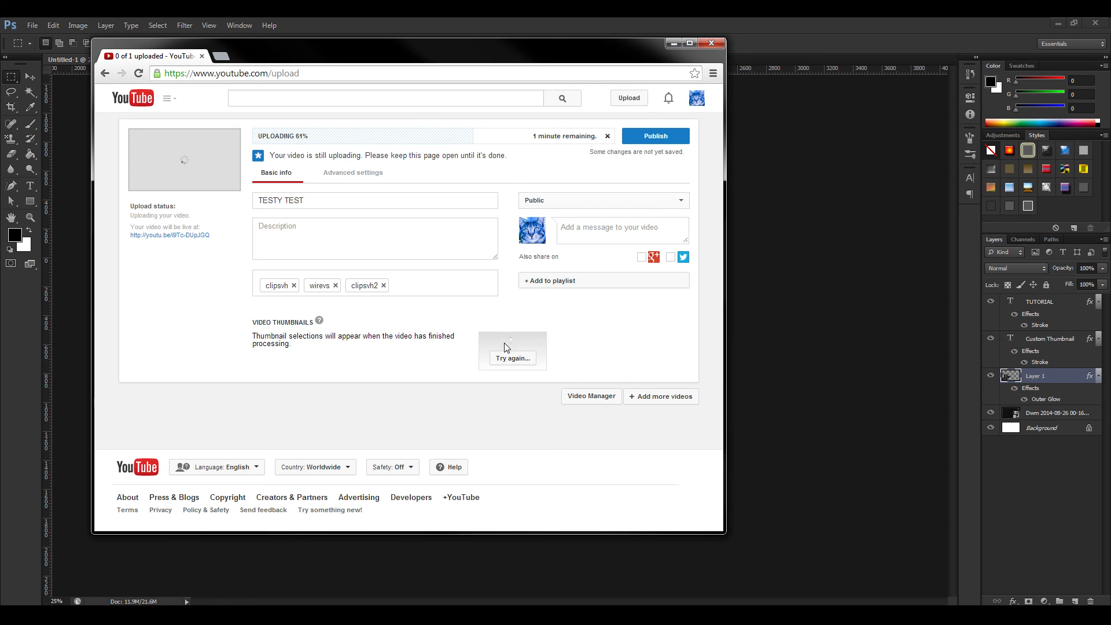
click(522, 360)
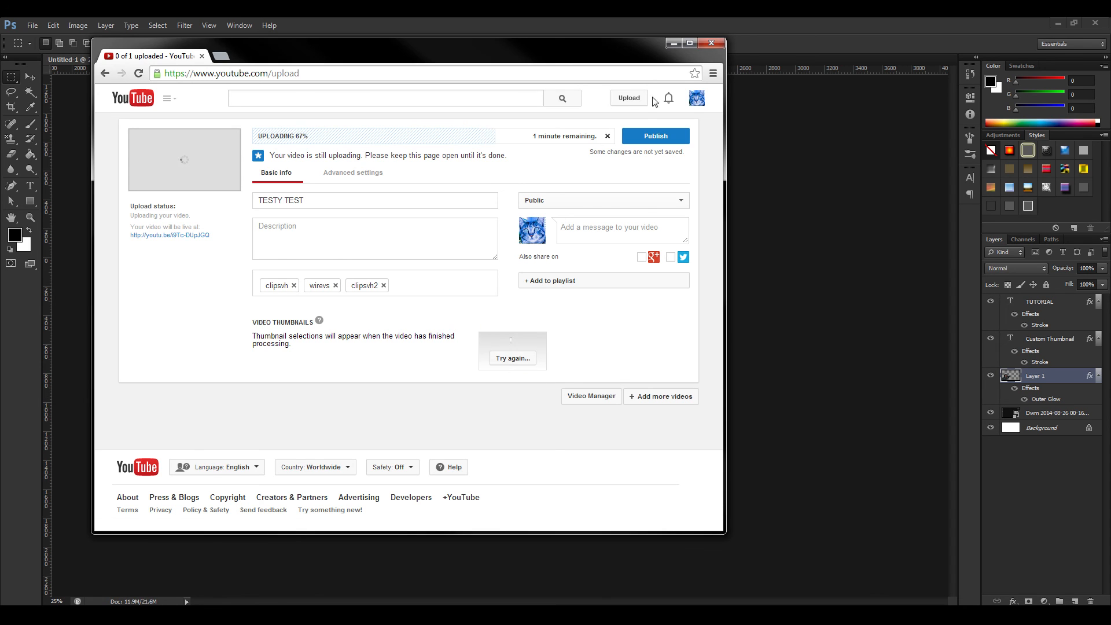
Put the browser away and check the file size of tut thumbnail.png in the "all out" folder window.
click(674, 47)
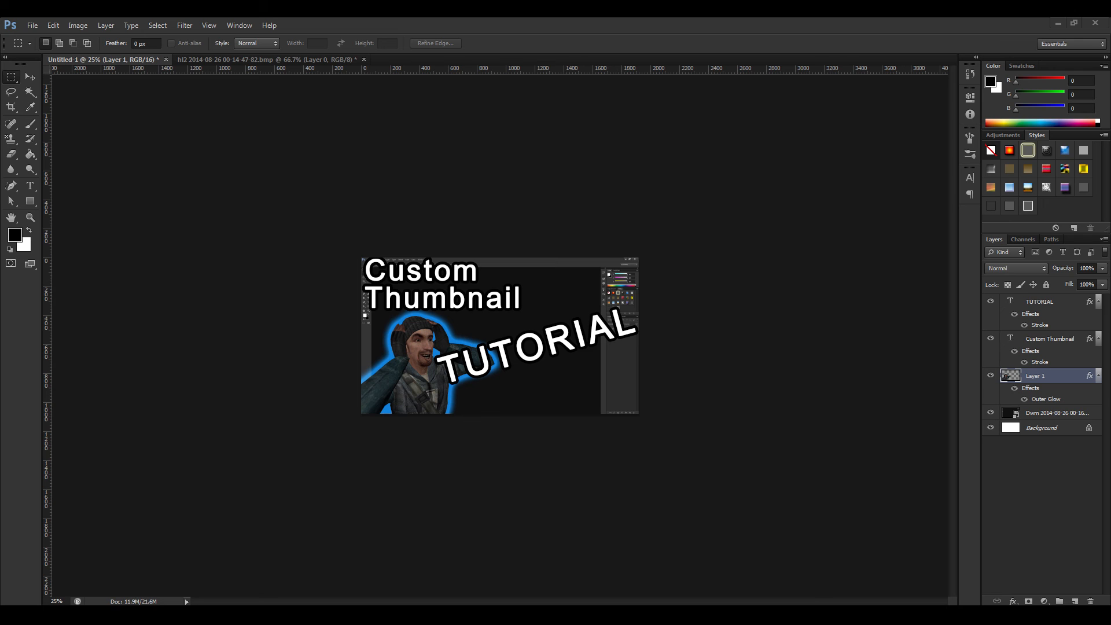
drag(1110, 122, 502, 126)
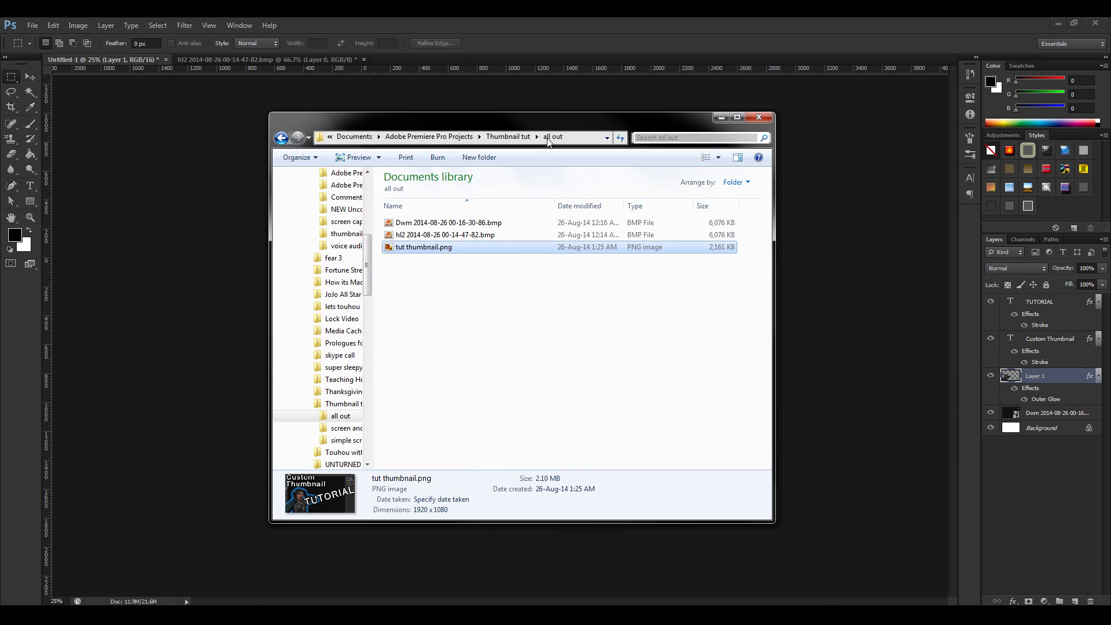
drag(545, 116, 1110, 142)
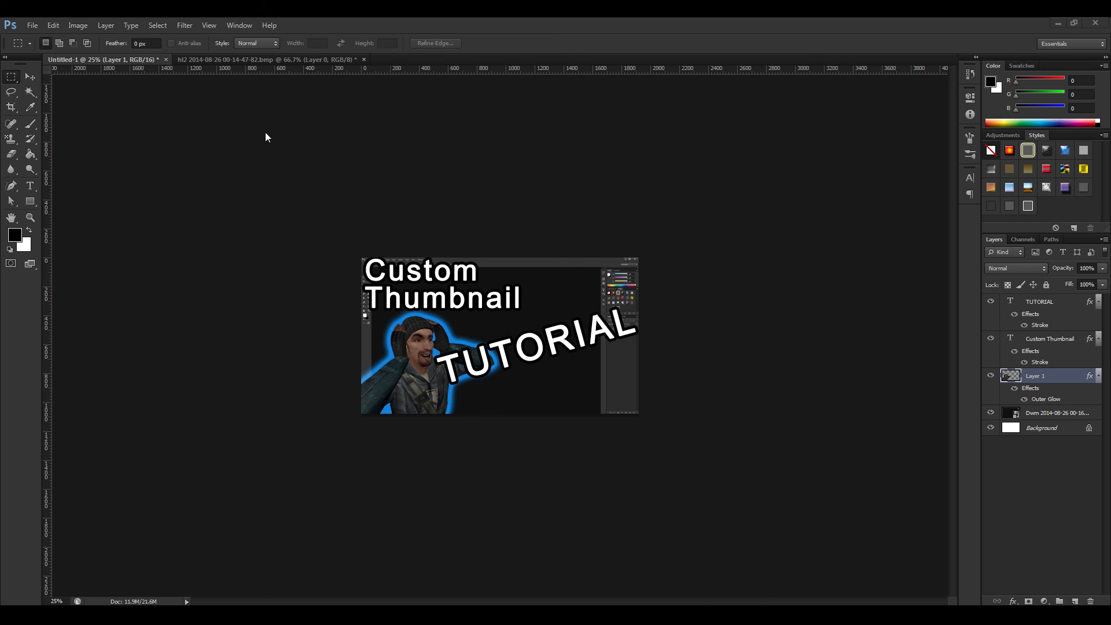
Reduce the image size by setting its resolution to 60 pixels/inch with resampling on.
click(79, 26)
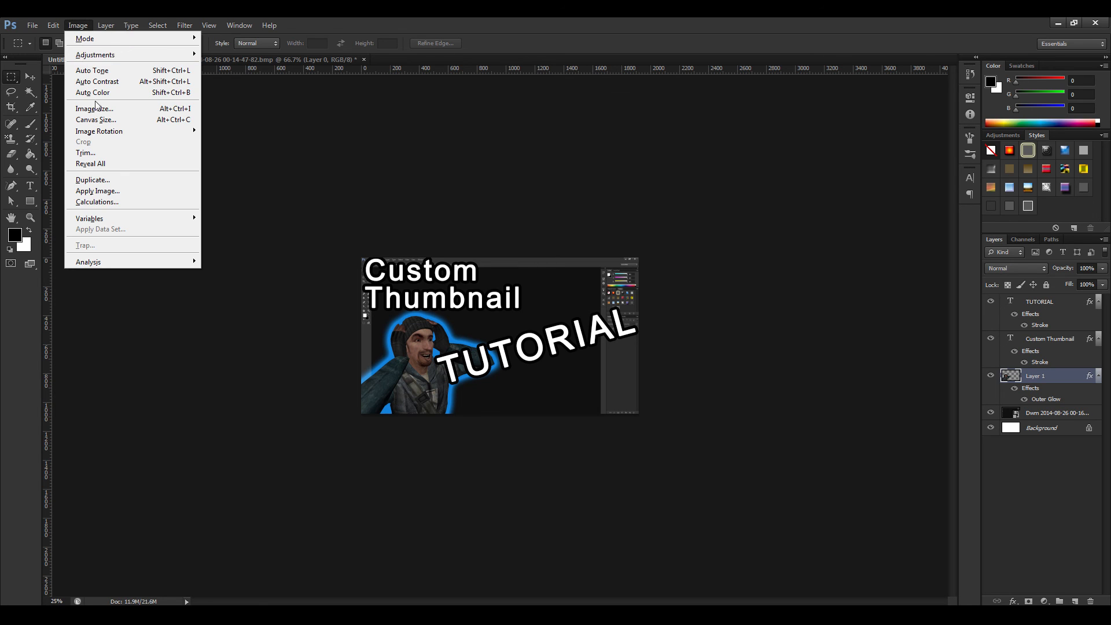
click(113, 110)
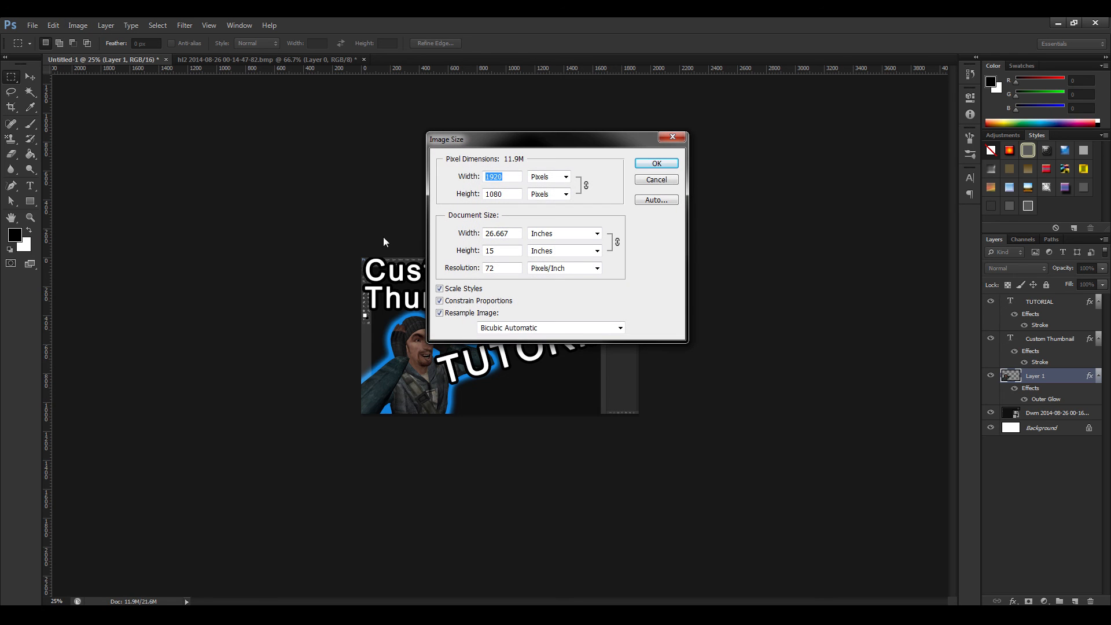
double_click(489, 268)
text(60)
key(Return)
Shrink the image further by setting its resolution to 55 pixels/inch with proportions constrained.
click(78, 25)
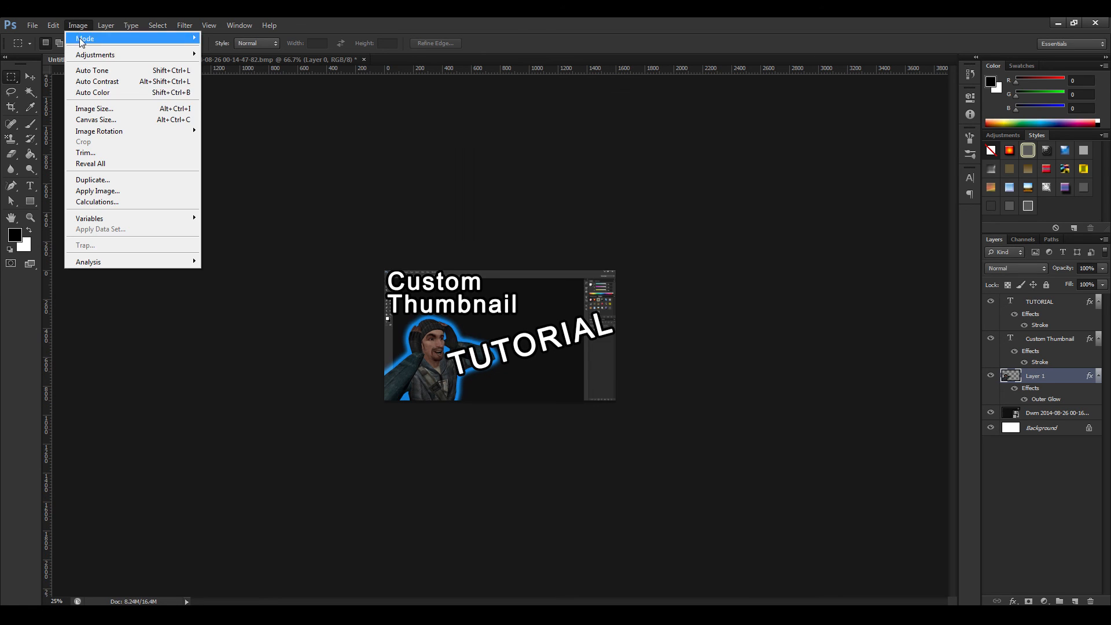
click(96, 109)
click(488, 268)
double_click(489, 267)
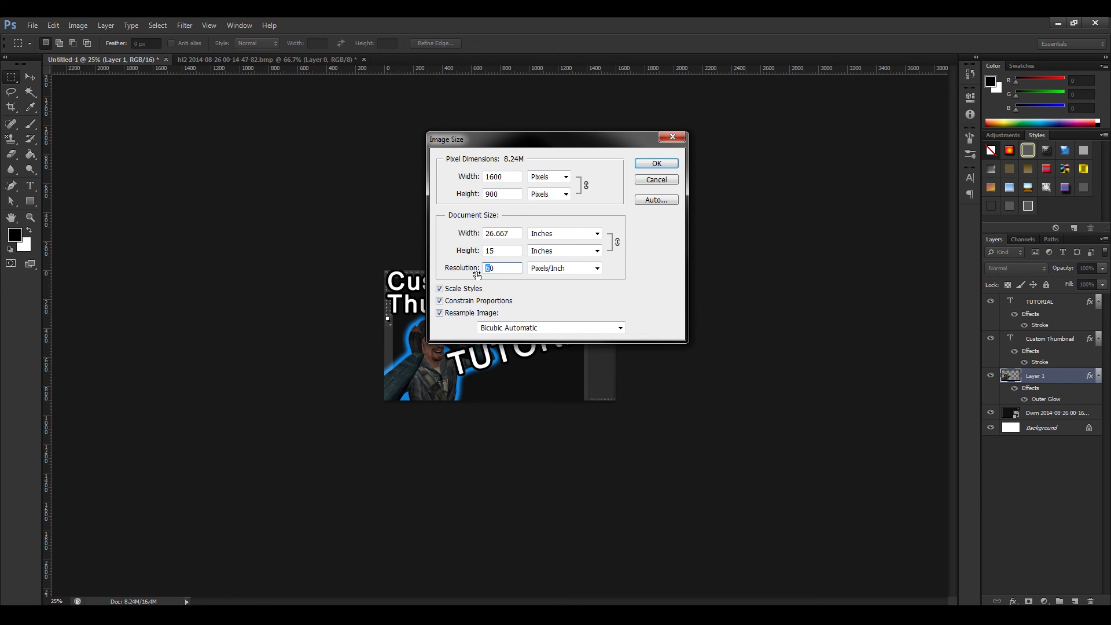
text(55)
click(641, 164)
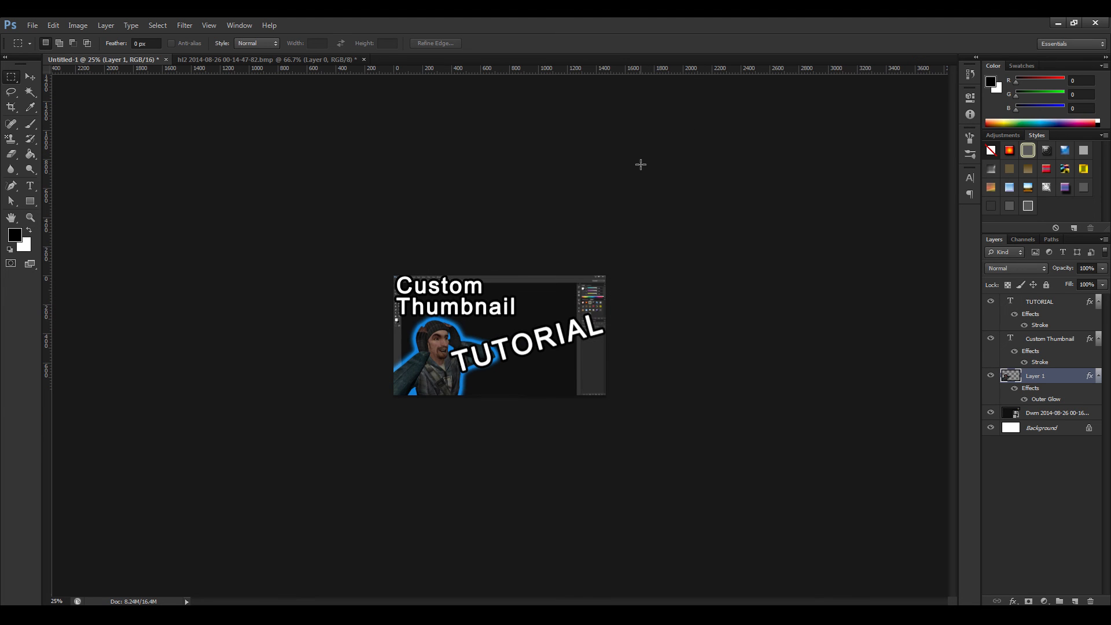
Examine the resized thumbnail at 100% zoom and return to the 25% view.
key(ctrl+plus)
key(ctrl+plus)
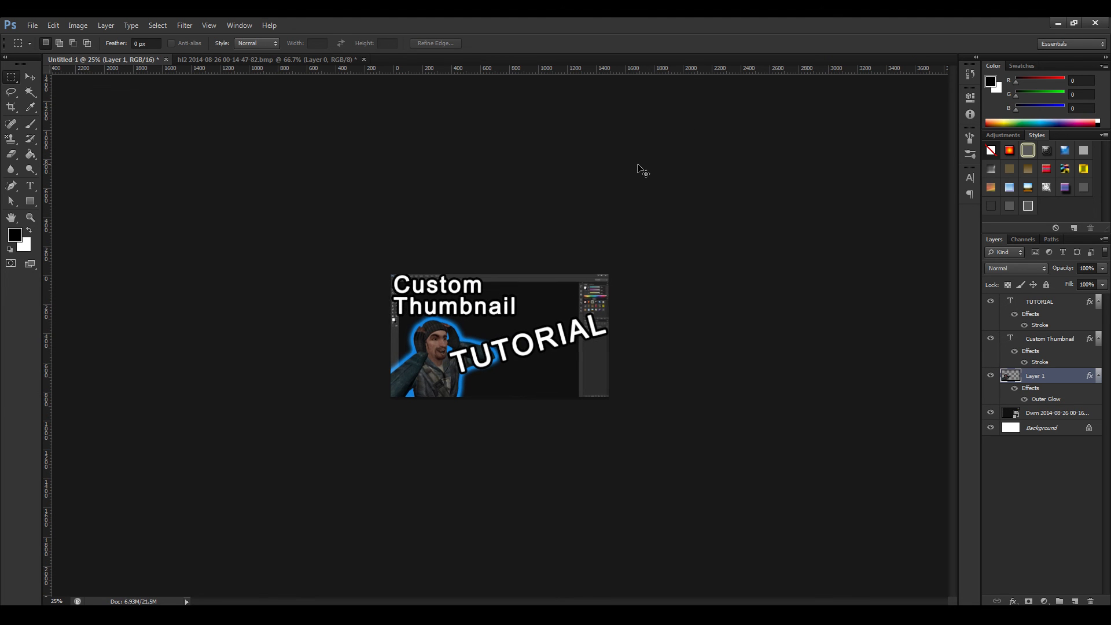
key(ctrl+plus)
key(ctrl+plus)
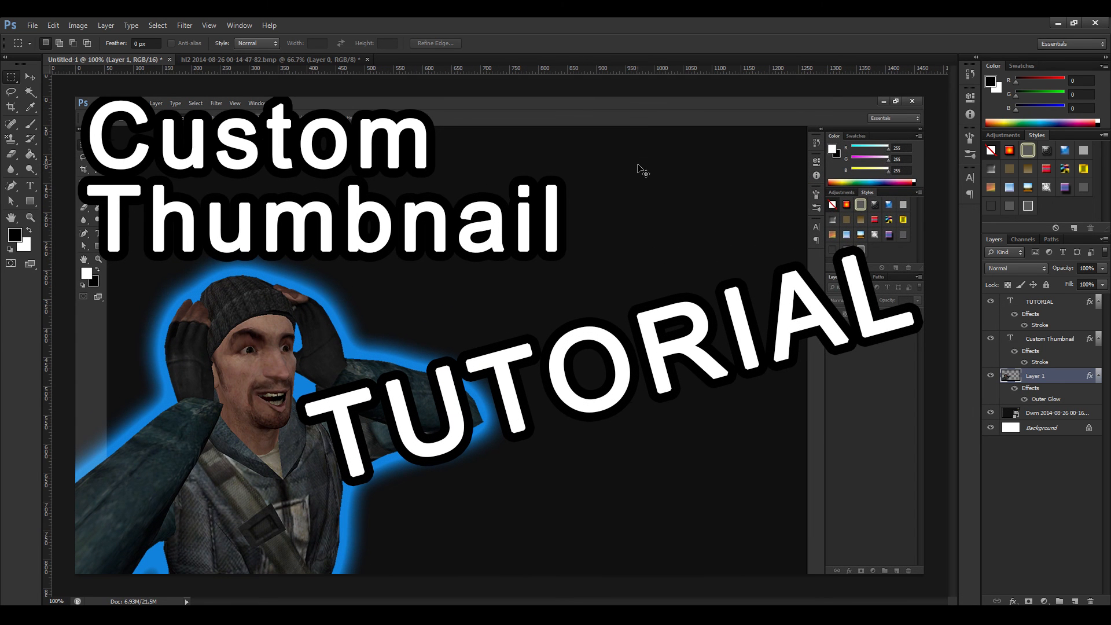
key(ctrl+minus)
key(ctrl+minus)
key(ctrl+minus)
key(ctrl+minus)
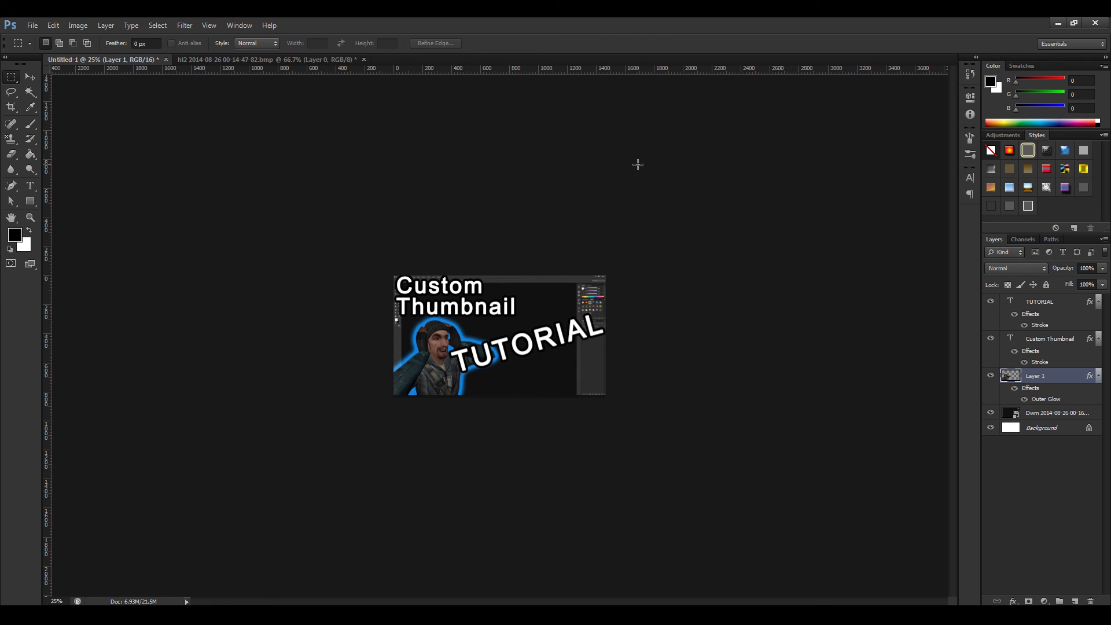
Save the resized image as a PNG over tut thumbnail.png in the "all out" folder and check its file size.
key(ctrl+s)
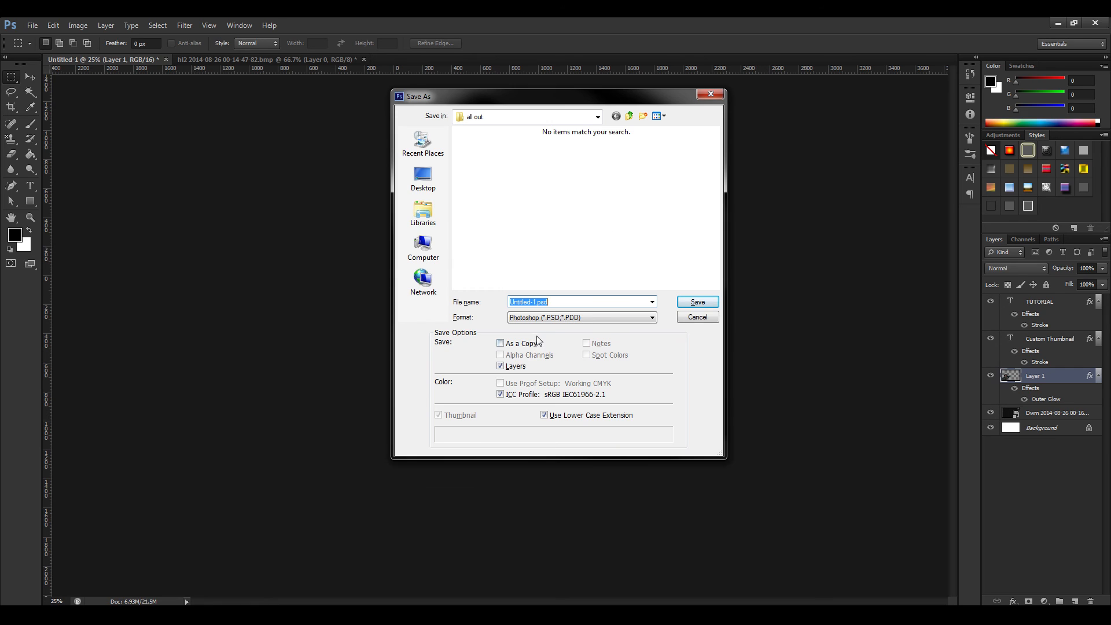
click(541, 318)
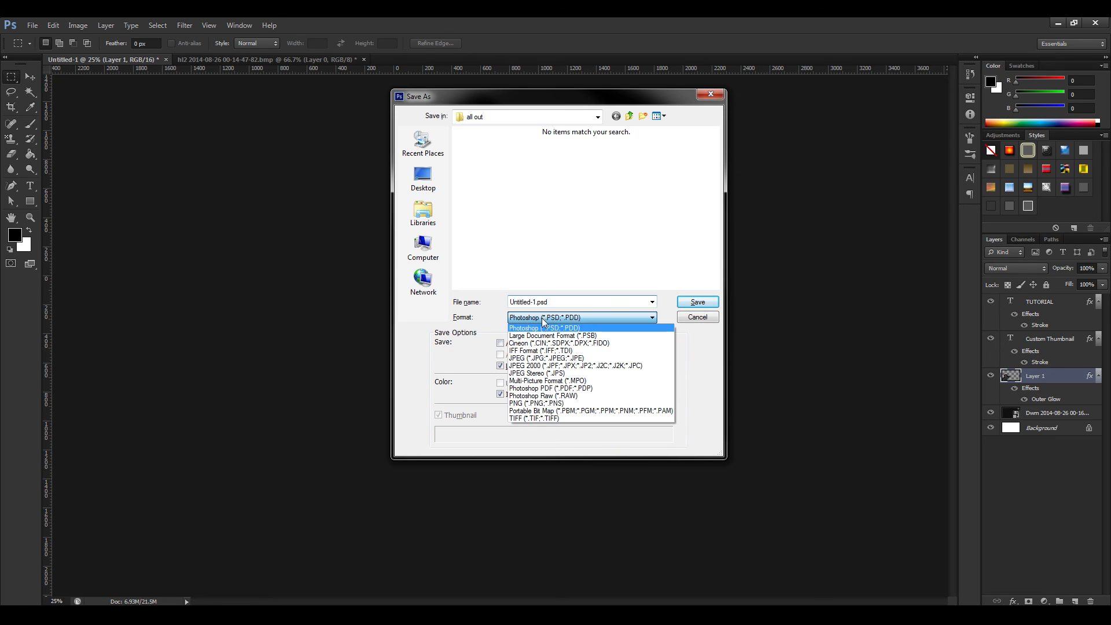
click(539, 403)
click(484, 168)
click(684, 301)
click(506, 243)
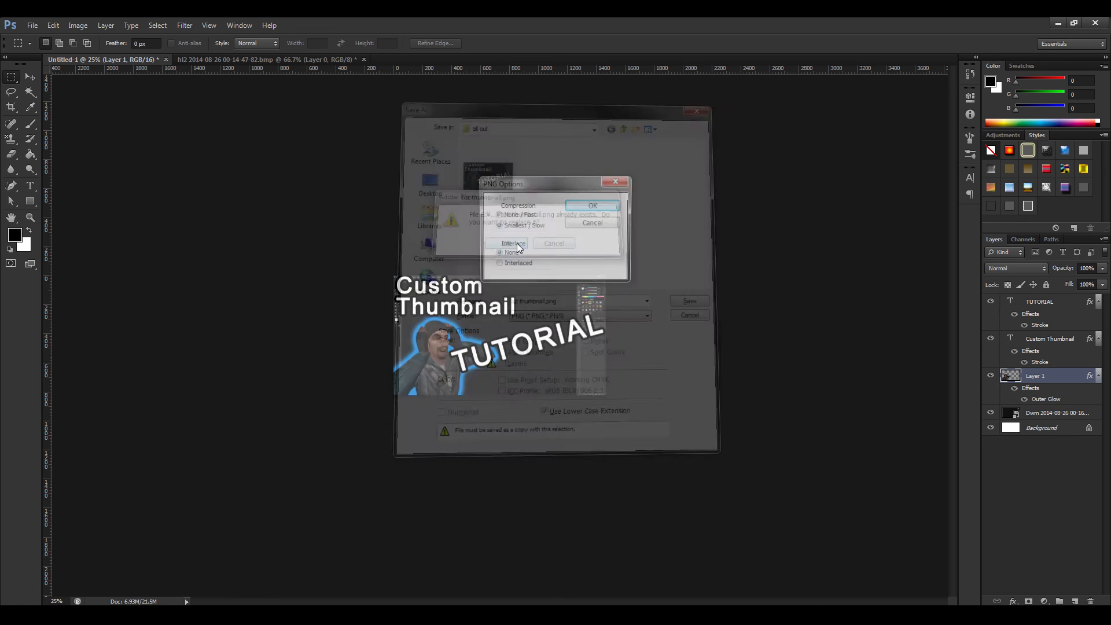
click(585, 206)
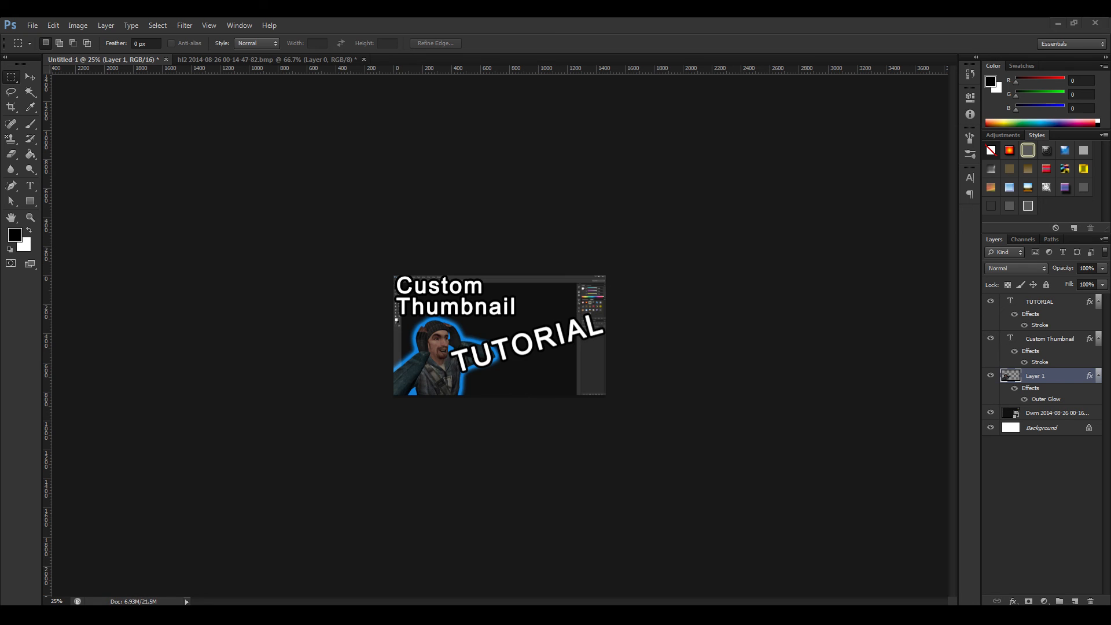
drag(1110, 55, 614, 88)
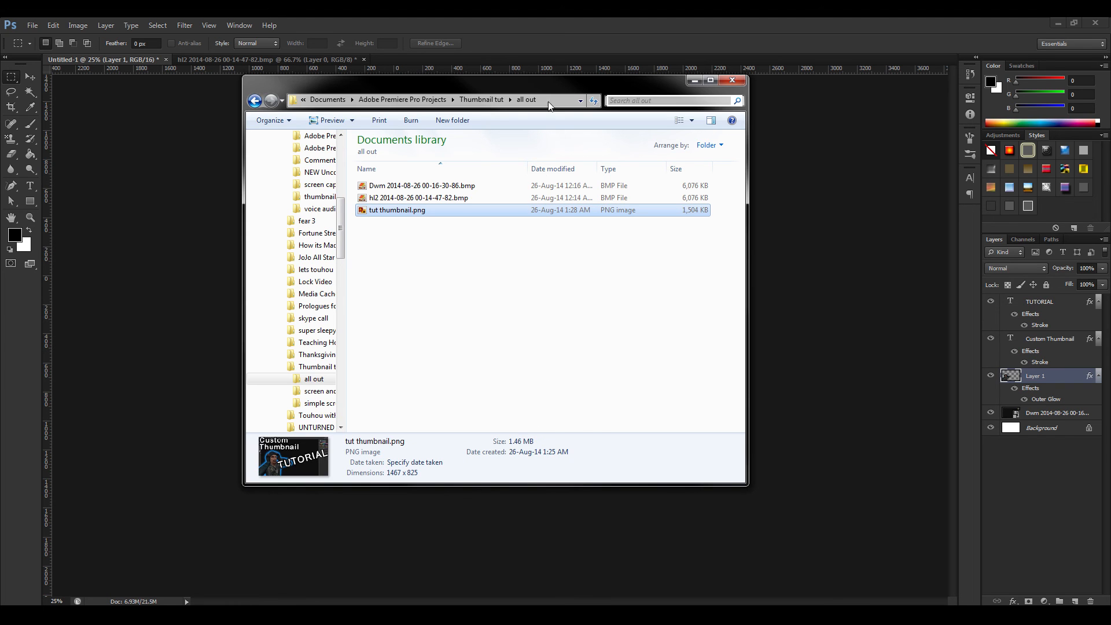
drag(550, 83, 1110, 60)
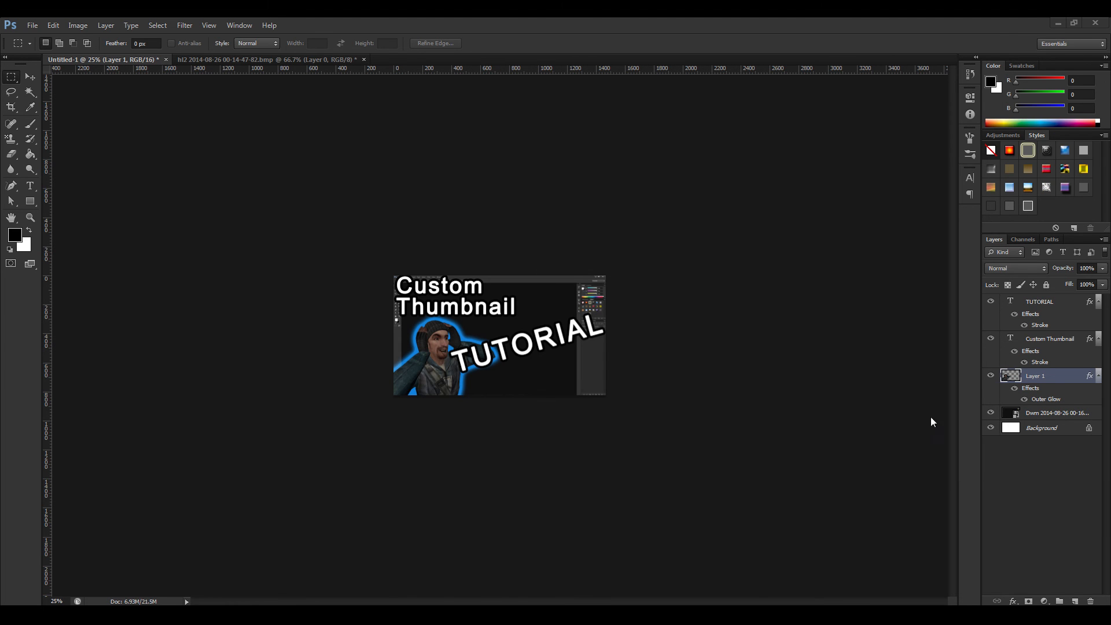
Switch to the YouTube upload page, upload tut thumbnail.png as the custom thumbnail, and open the TESTY TEST draft for editing.
click(810, 614)
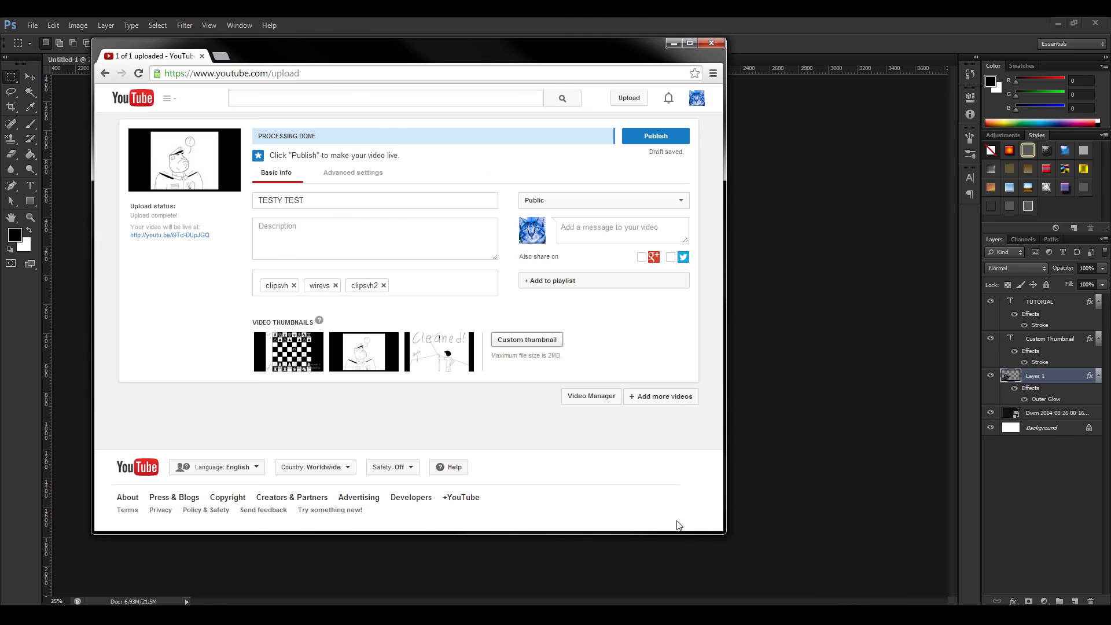
click(547, 340)
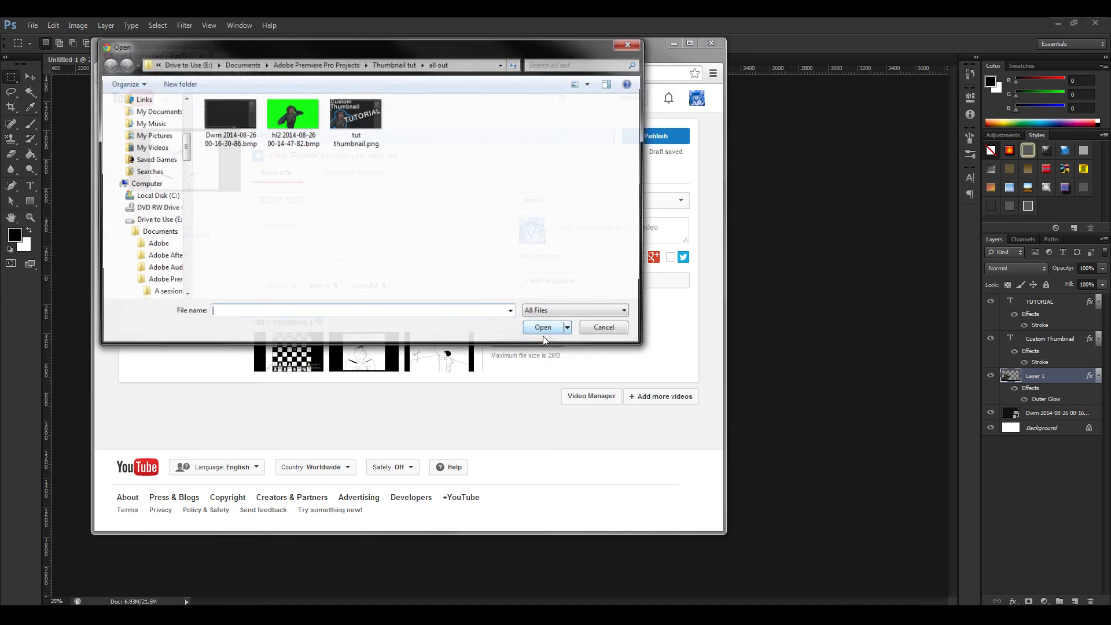
click(355, 116)
click(546, 327)
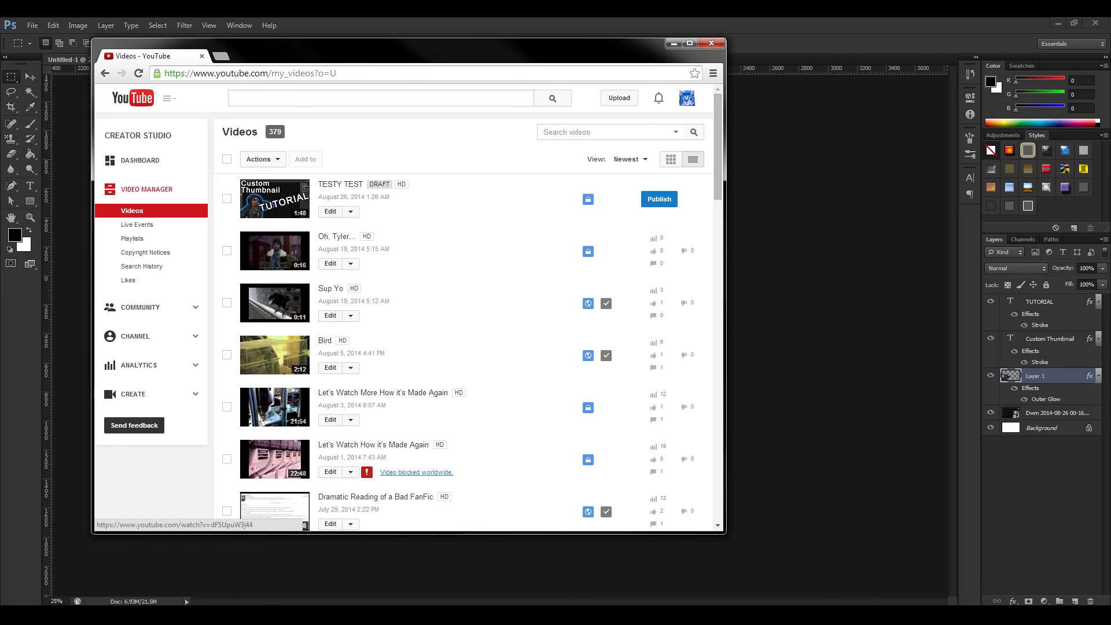
click(330, 212)
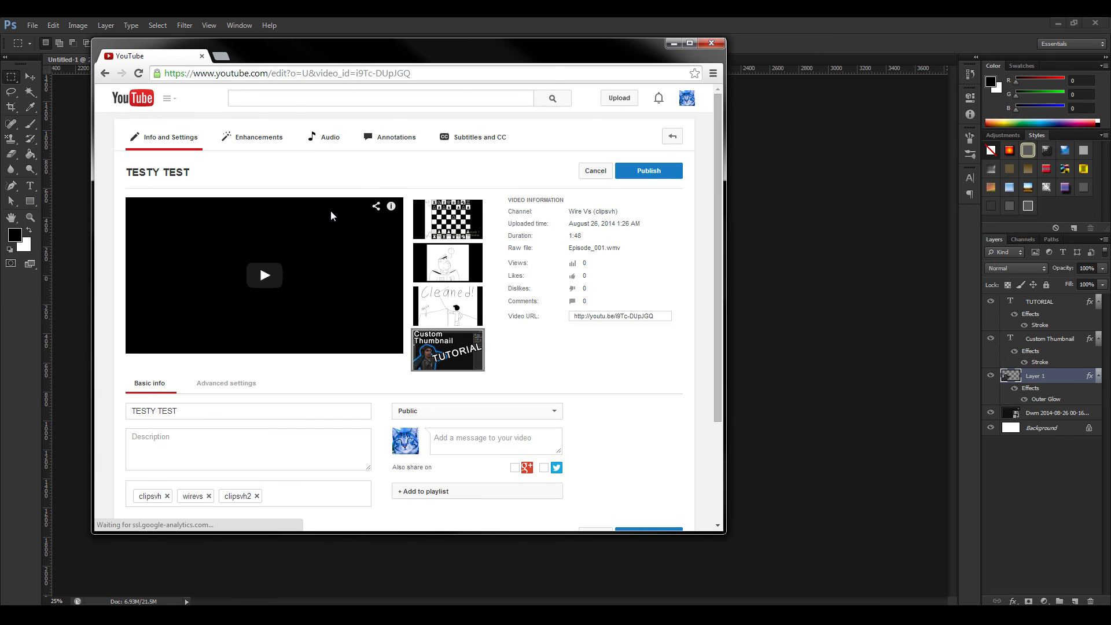
mouse_move(469, 352)
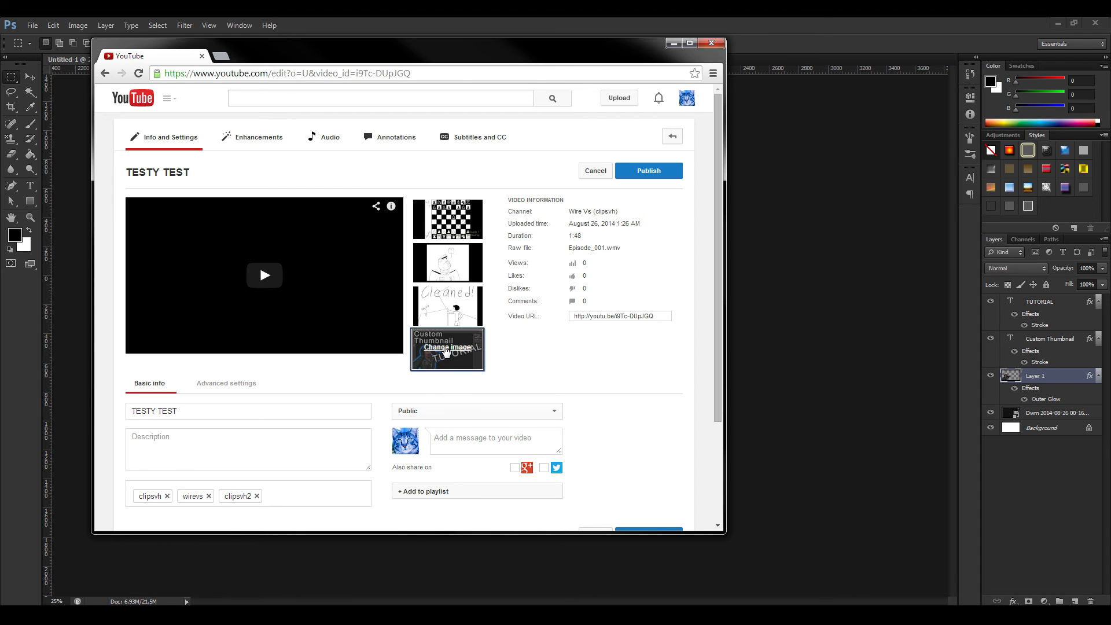
click(445, 349)
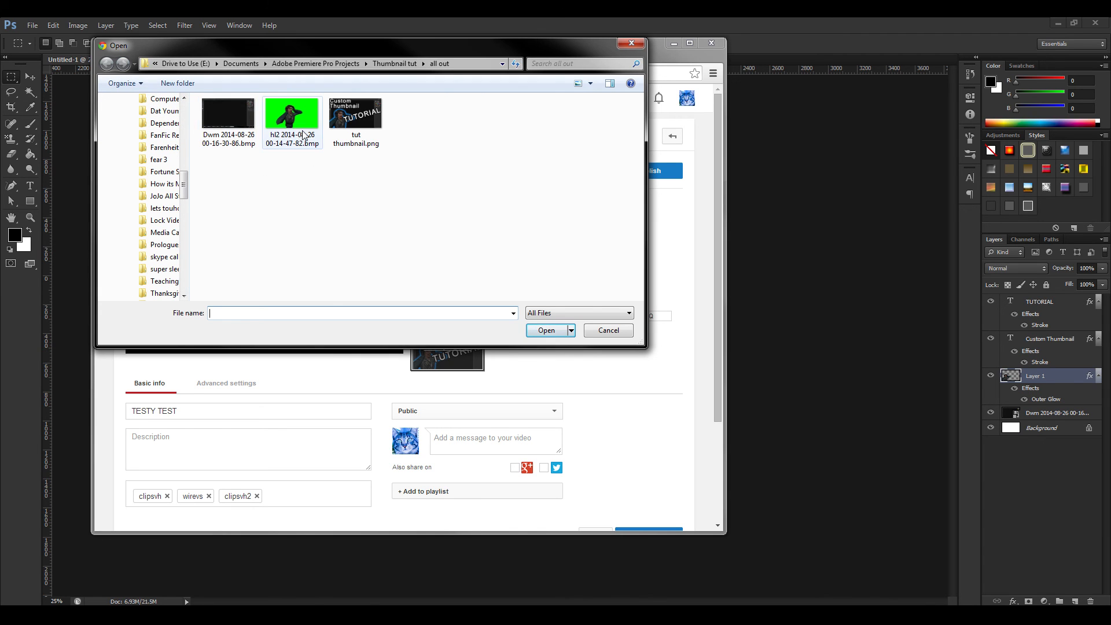
click(286, 64)
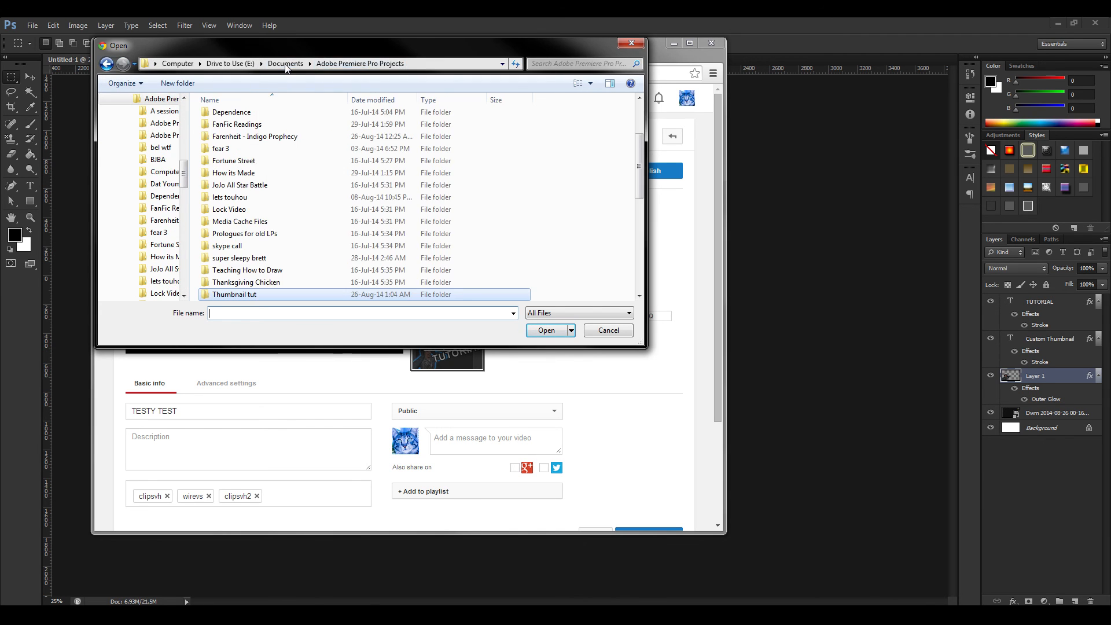
double_click(246, 294)
double_click(237, 140)
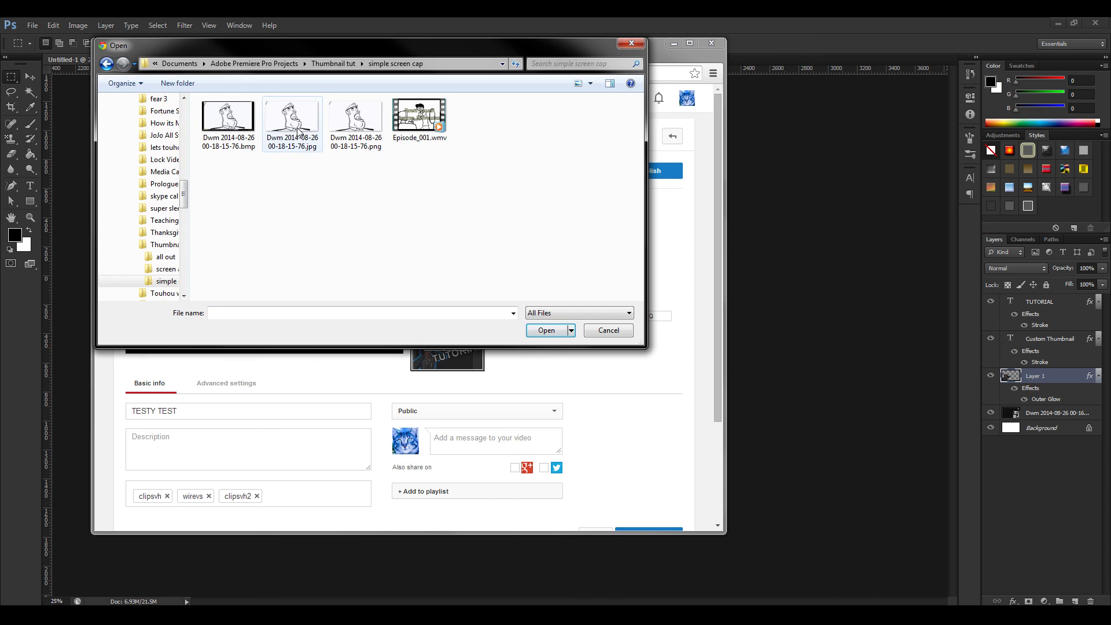
click(357, 130)
click(545, 331)
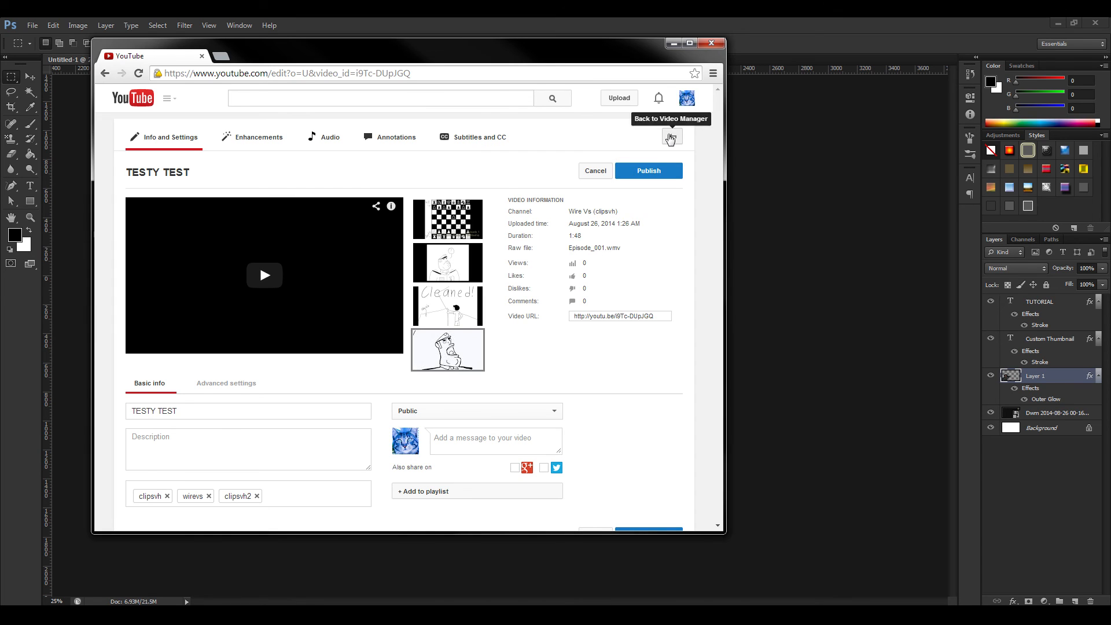
click(673, 43)
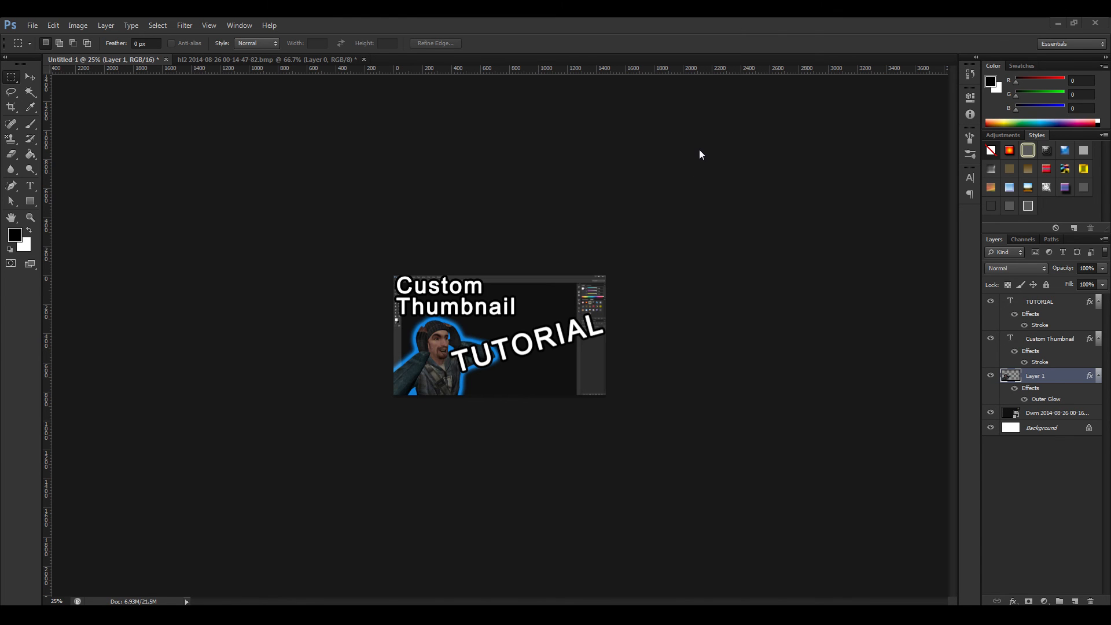